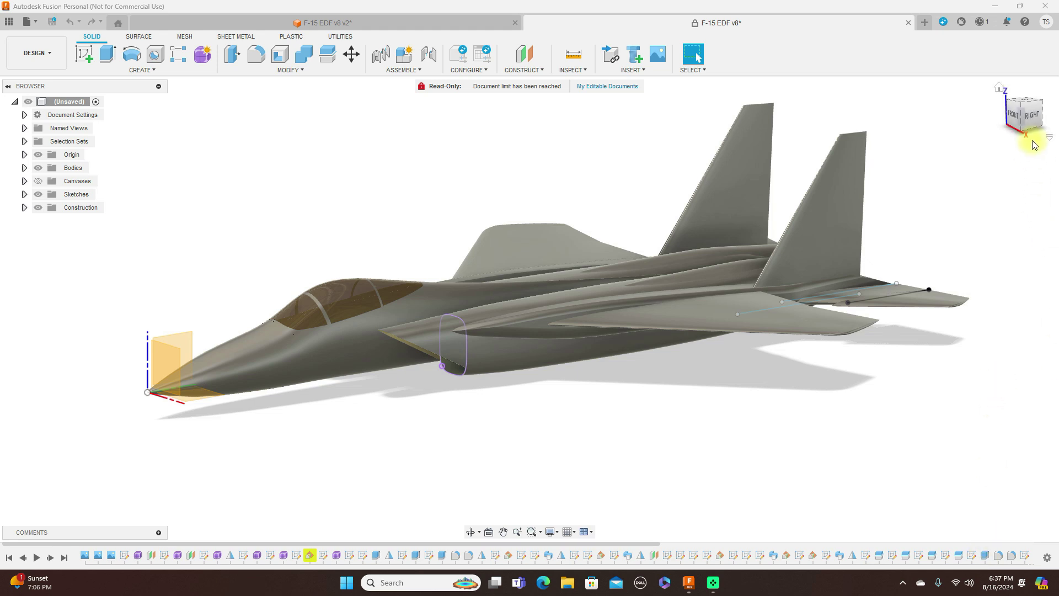
# - Hide the Sketches folder so the jet's sketch curves disappear from the view
pyautogui.click(1031, 116)
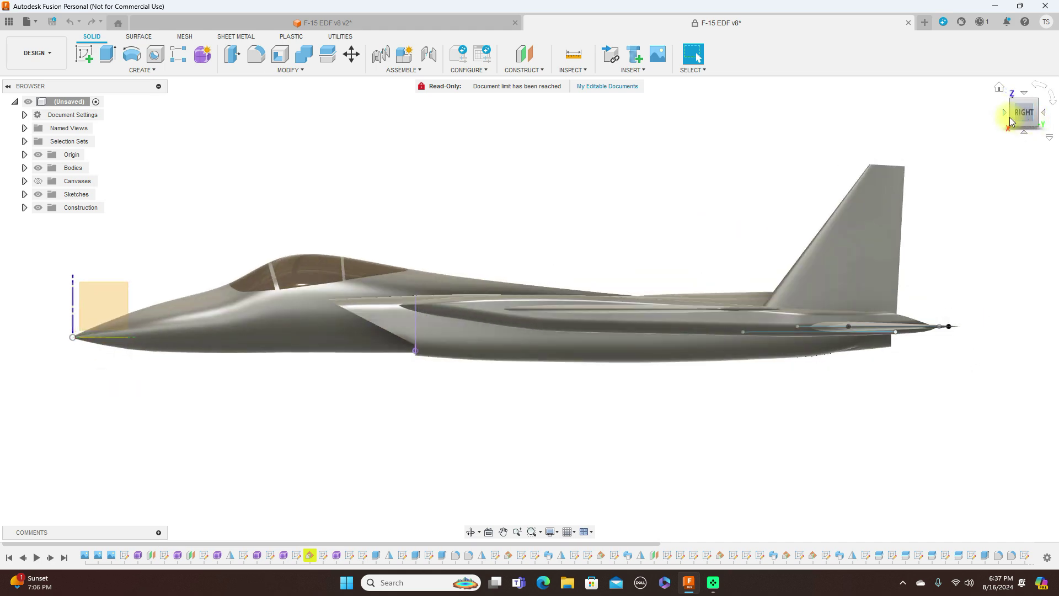
pyautogui.click(1010, 120)
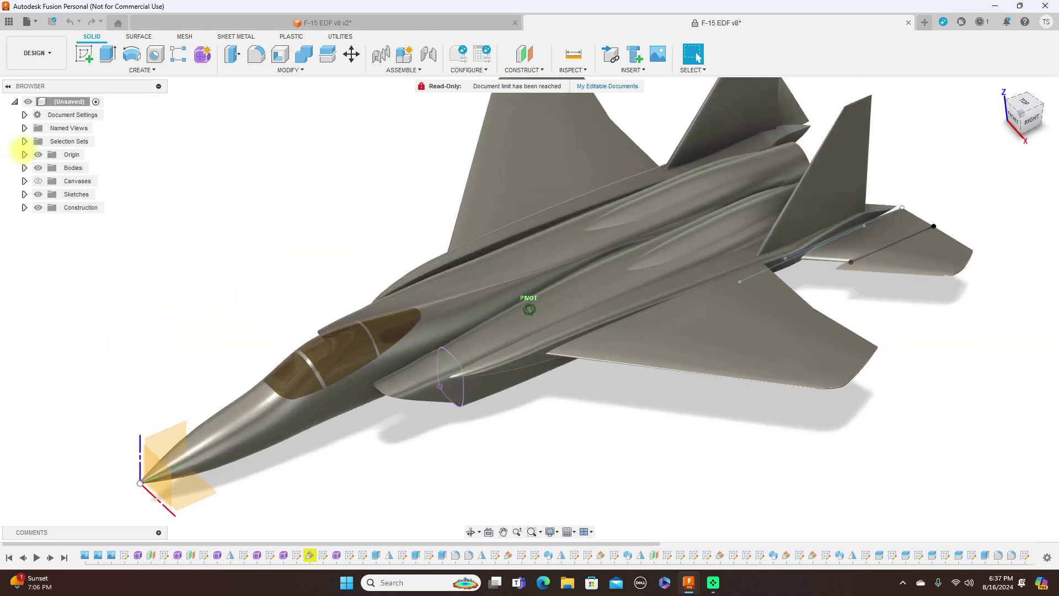
pyautogui.moveTo(41, 132)
pyautogui.keyDown('shift'); pyautogui.mouseDown(button='middle')
pyautogui.moveTo(926, 123)
pyautogui.moveTo(3, 138)
pyautogui.moveTo(17, 135)
pyautogui.mouseUp(button='middle'); pyautogui.keyUp('shift')
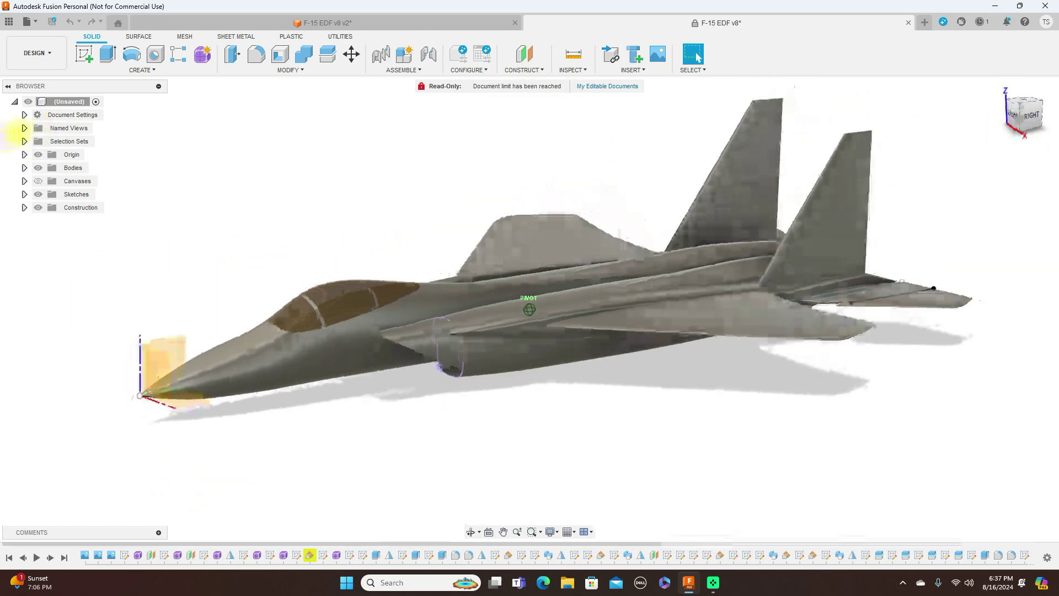
pyautogui.click(409, 137)
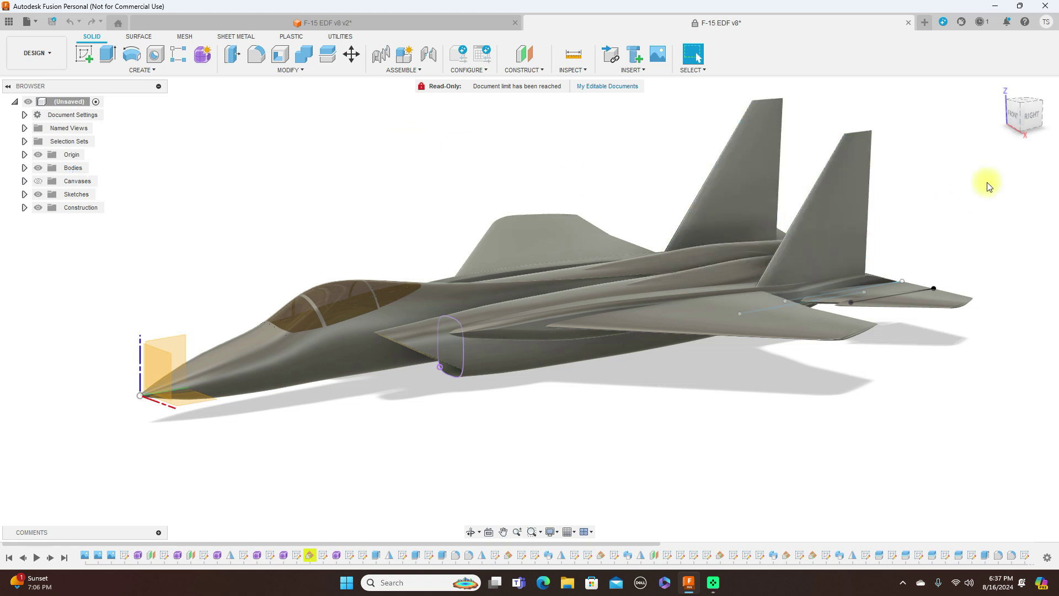
pyautogui.click(1035, 114)
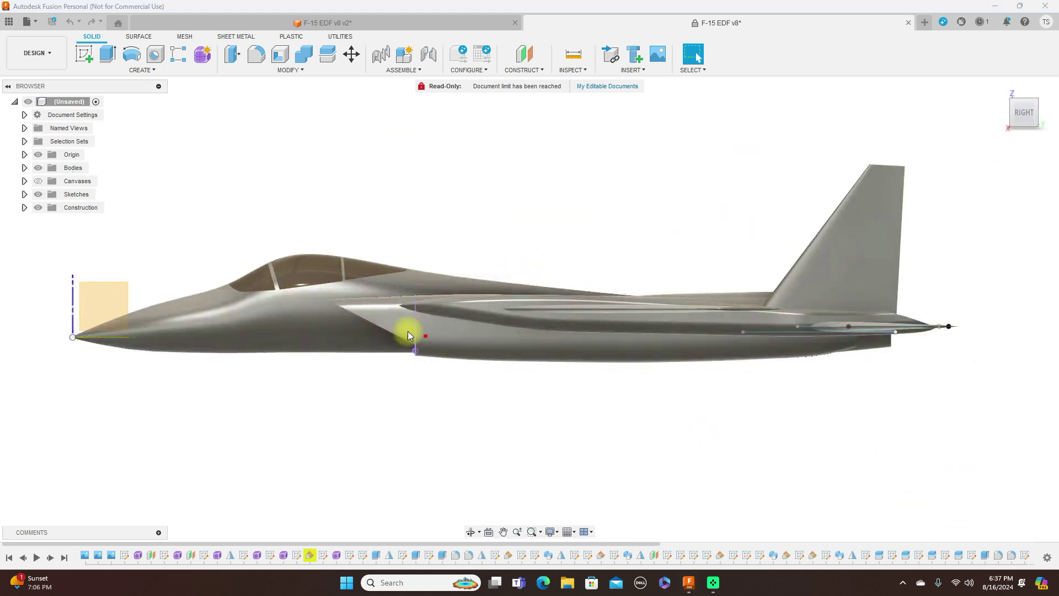
pyautogui.click(375, 288)
pyautogui.moveTo(376, 289)
pyautogui.mouseDown()
pyautogui.moveTo(334, 288)
pyautogui.moveTo(339, 314)
pyautogui.mouseUp()
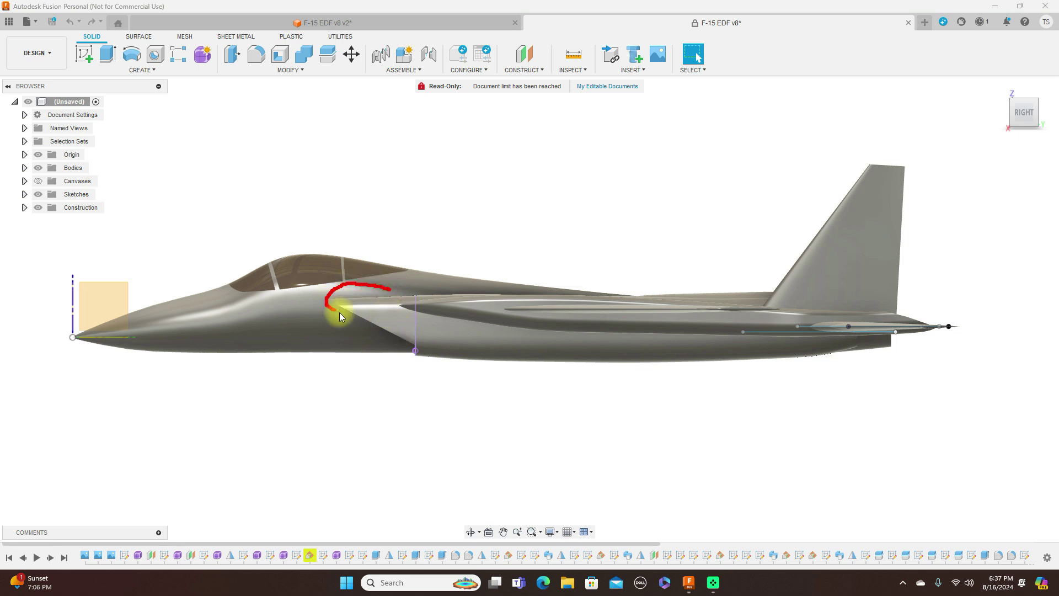
pyautogui.click(1018, 113)
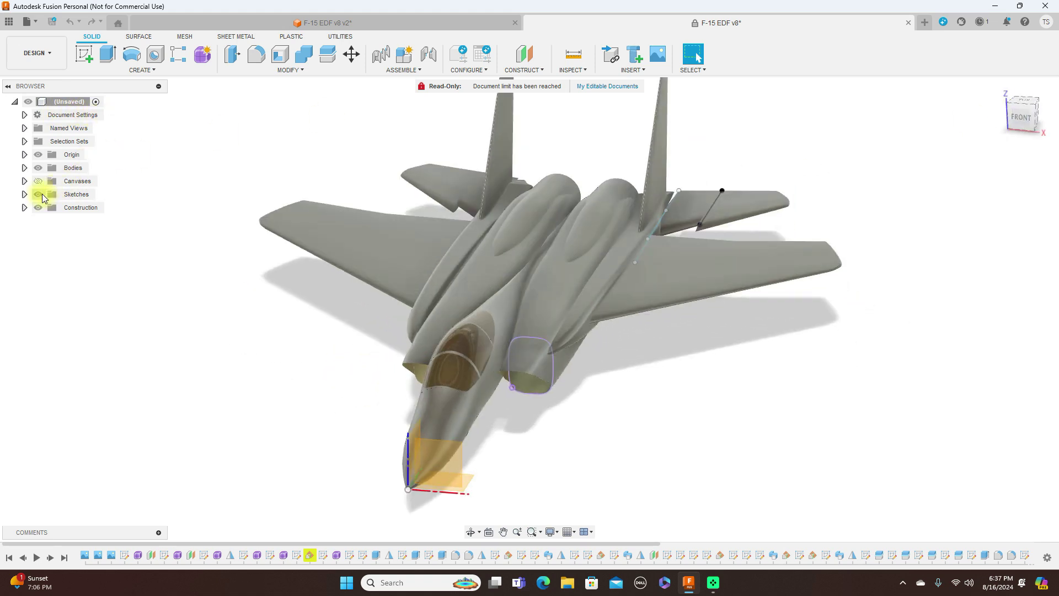
pyautogui.click(39, 195)
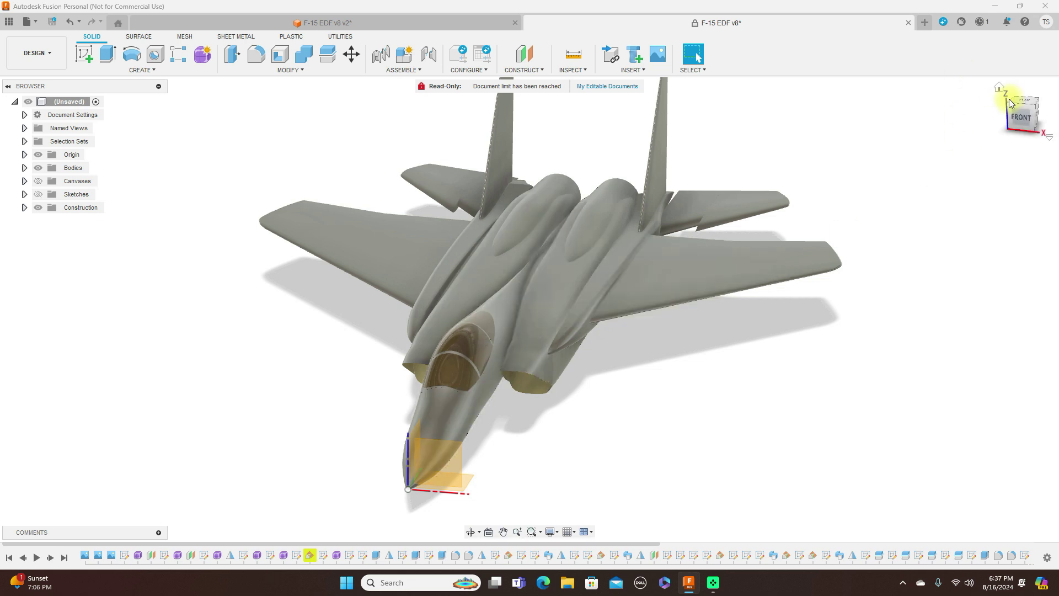
# - Hide the origin planes and axes, then expand the Bodies folder to list every body
pyautogui.moveTo(1021, 105)
pyautogui.mouseDown()
pyautogui.moveTo(1022, 78)
pyautogui.moveTo(898, 94)
pyautogui.moveTo(871, 118)
pyautogui.moveTo(864, 172)
pyautogui.moveTo(886, 123)
pyautogui.moveTo(919, 105)
pyautogui.moveTo(1043, 88)
pyautogui.moveTo(1050, 77)
pyautogui.moveTo(929, 71)
pyautogui.moveTo(899, 107)
pyautogui.moveTo(782, 116)
pyautogui.moveTo(704, 97)
pyautogui.moveTo(943, 94)
pyautogui.mouseUp()
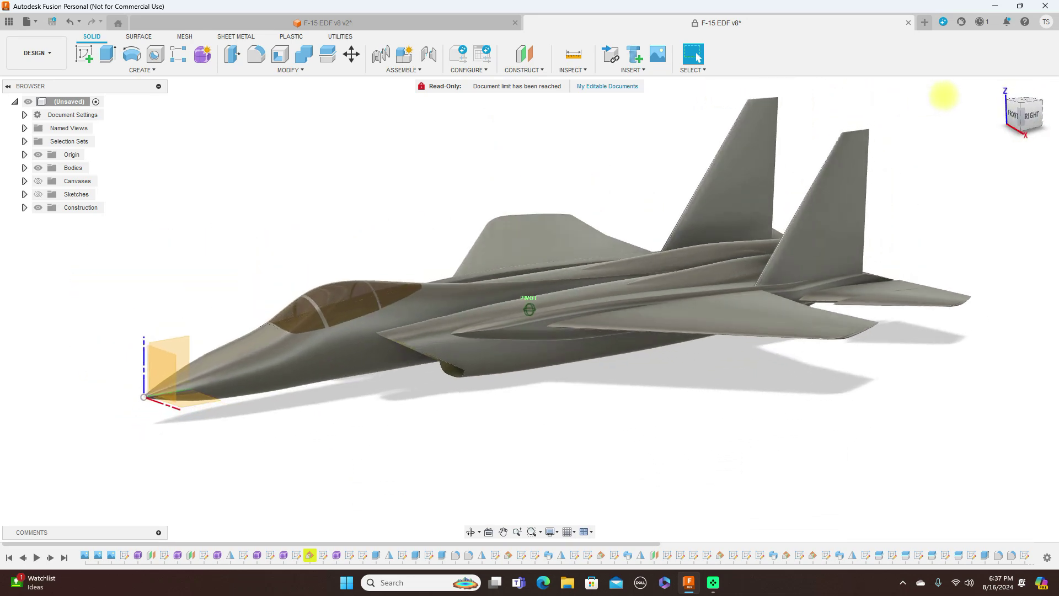
pyautogui.click(1032, 119)
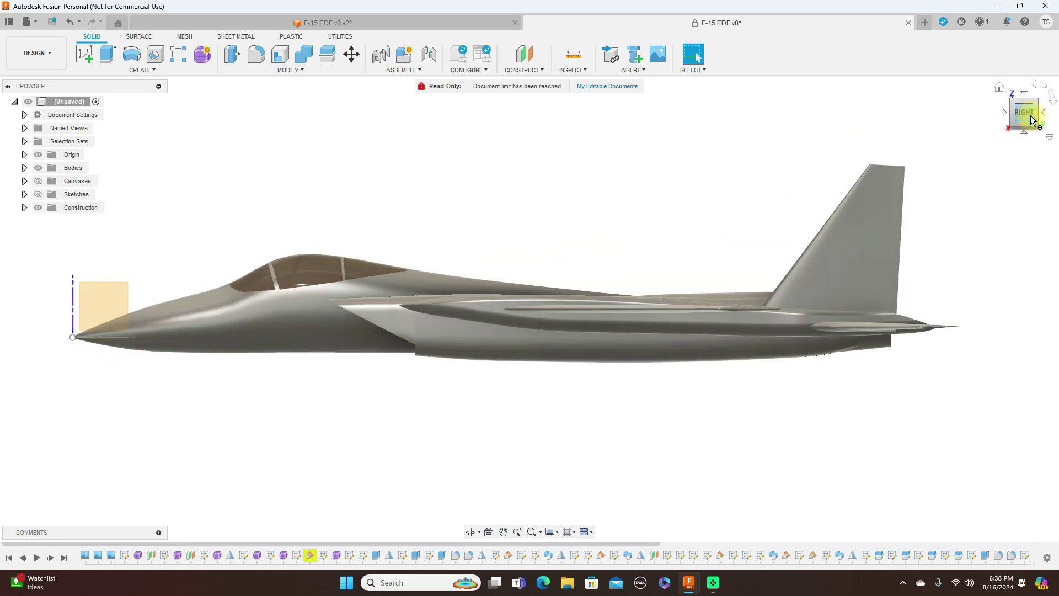
pyautogui.moveTo(1035, 111); pyautogui.dragTo(885, 126)
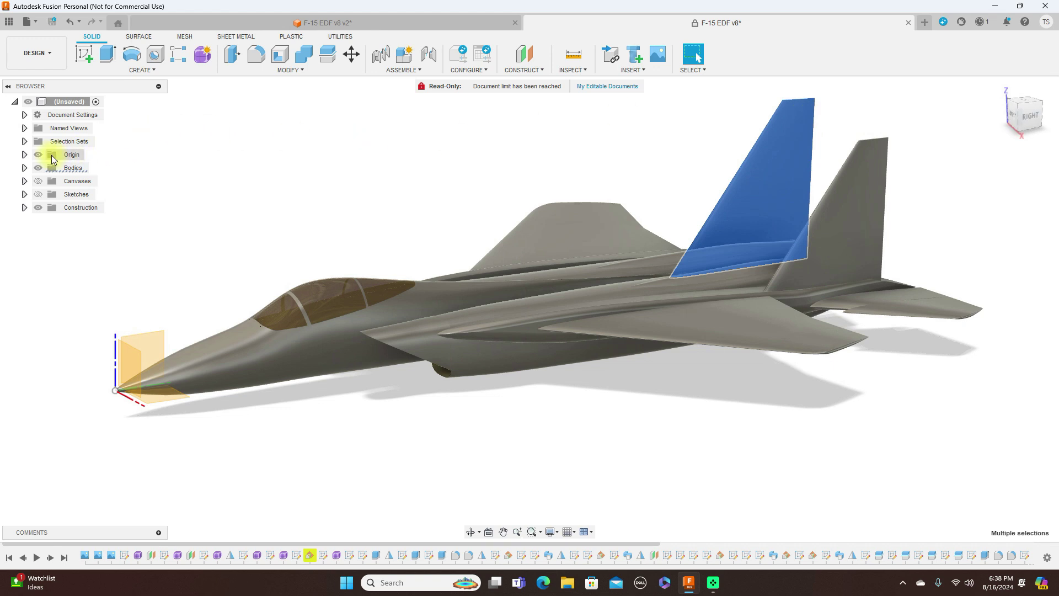
pyautogui.click(39, 155)
pyautogui.click(515, 159)
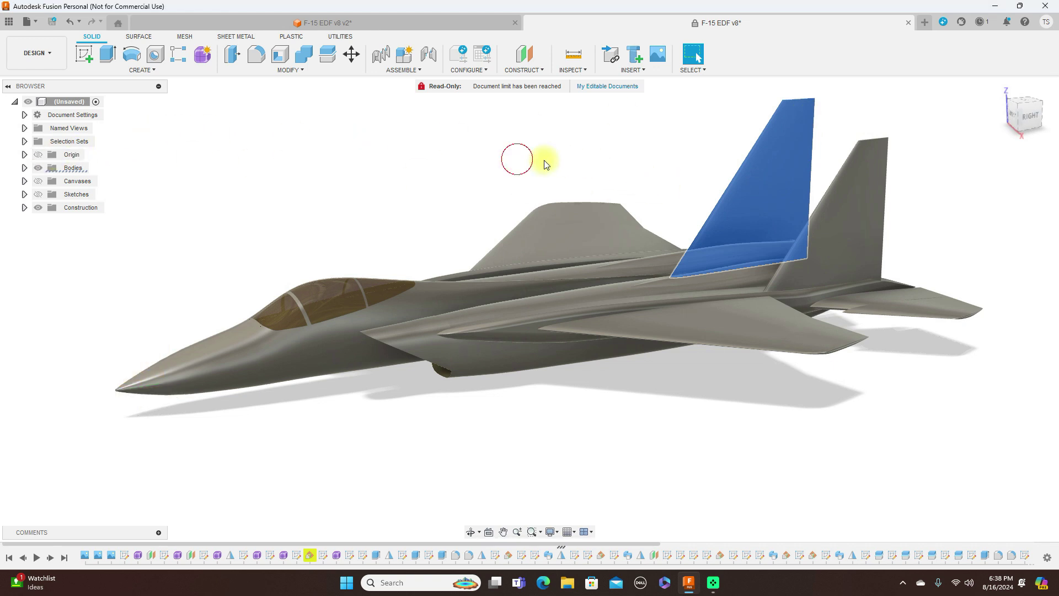
pyautogui.click(1033, 118)
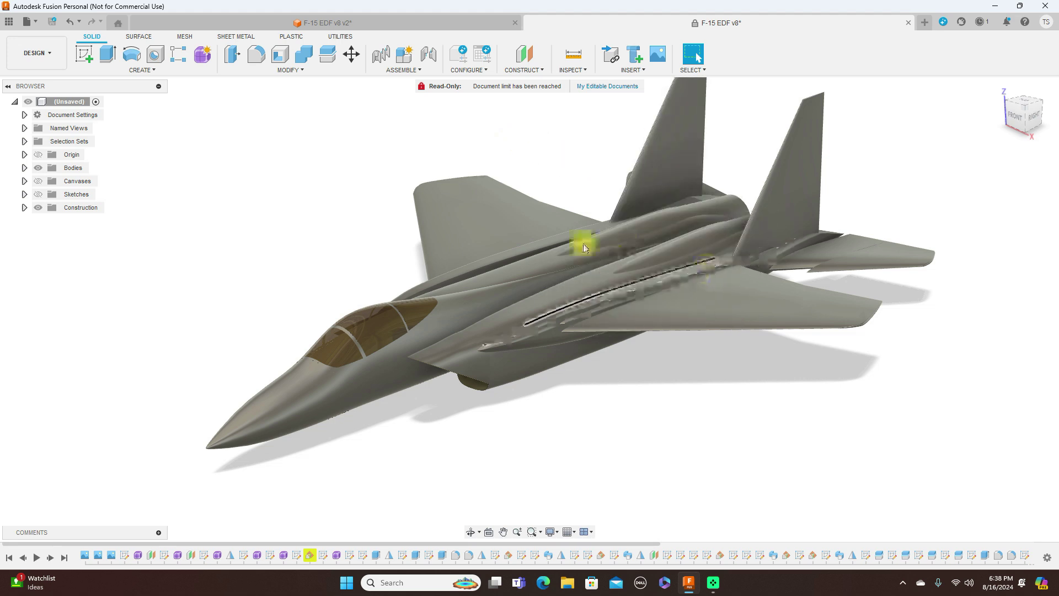
pyautogui.click(25, 168)
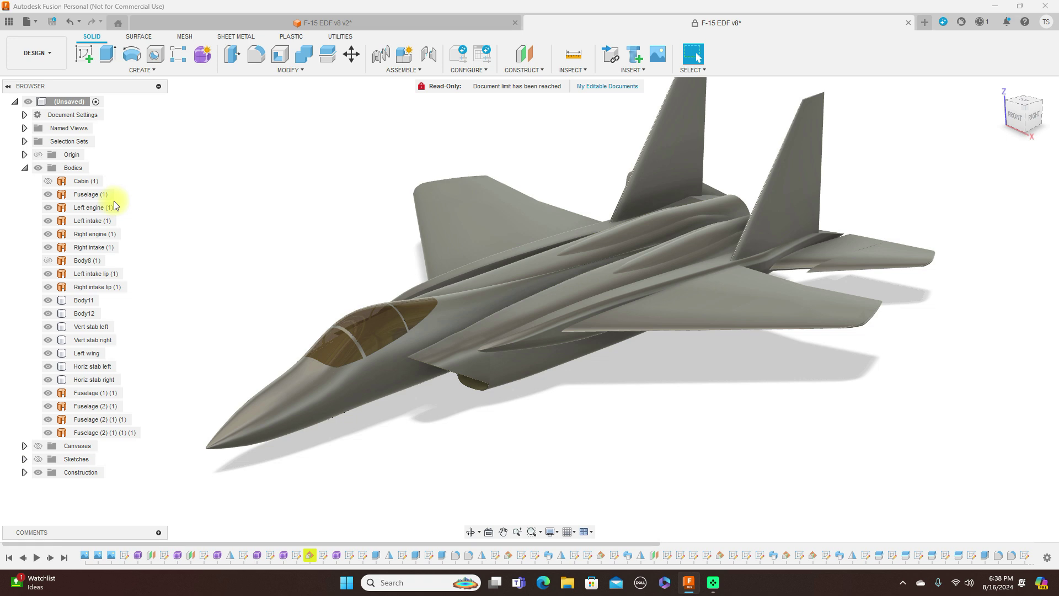
# - Hide the Fuselage, Right engine, Right intake, Right intake lip, Body8, Body11 and Body12 bodies
pyautogui.click(45, 197)
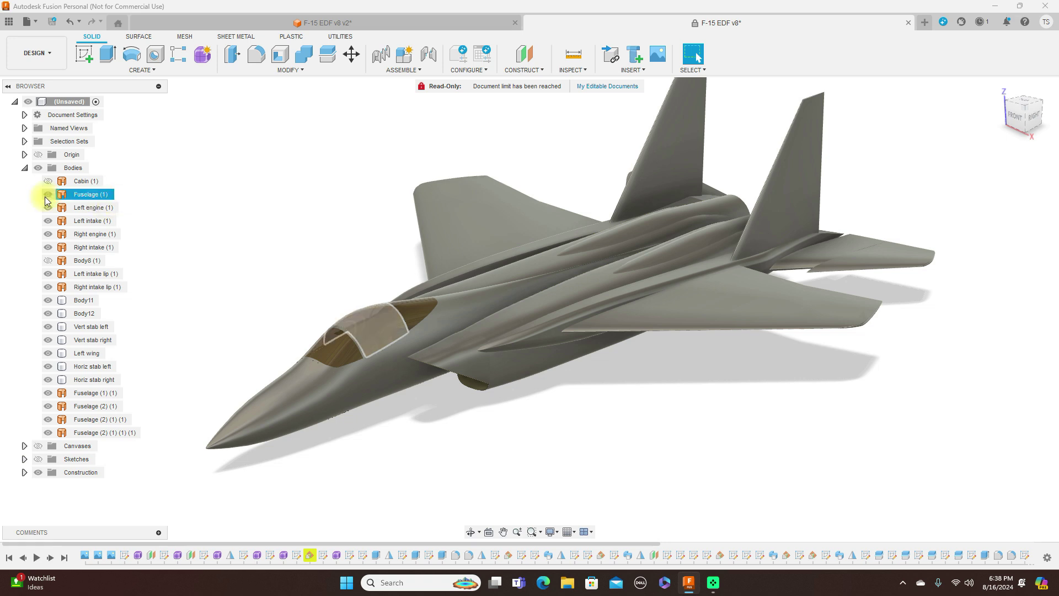
pyautogui.click(46, 195)
pyautogui.click(48, 213)
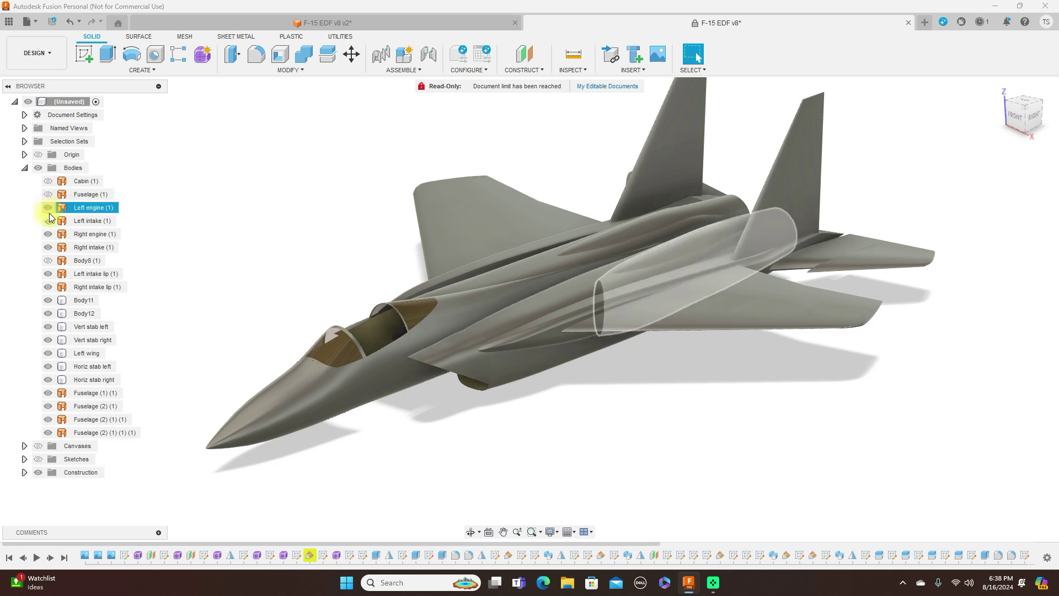
pyautogui.click(50, 234)
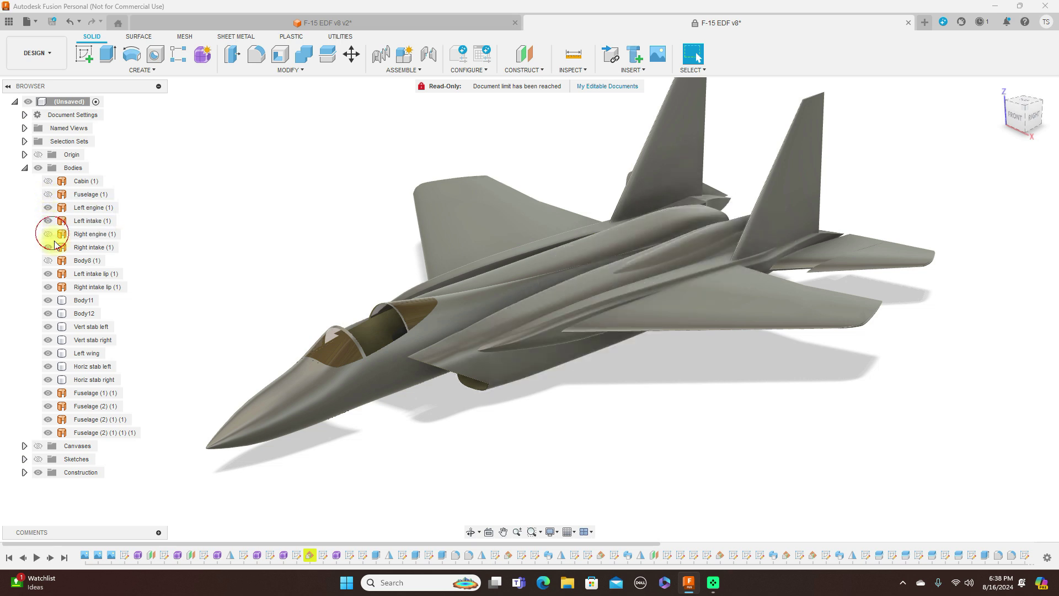
pyautogui.click(48, 247)
pyautogui.click(50, 274)
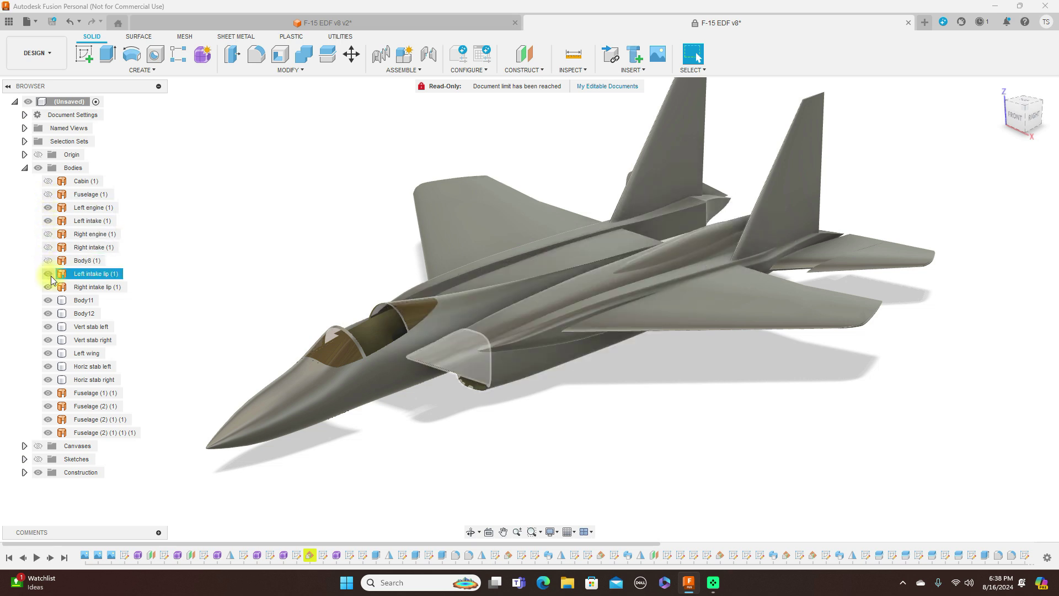
pyautogui.click(51, 276)
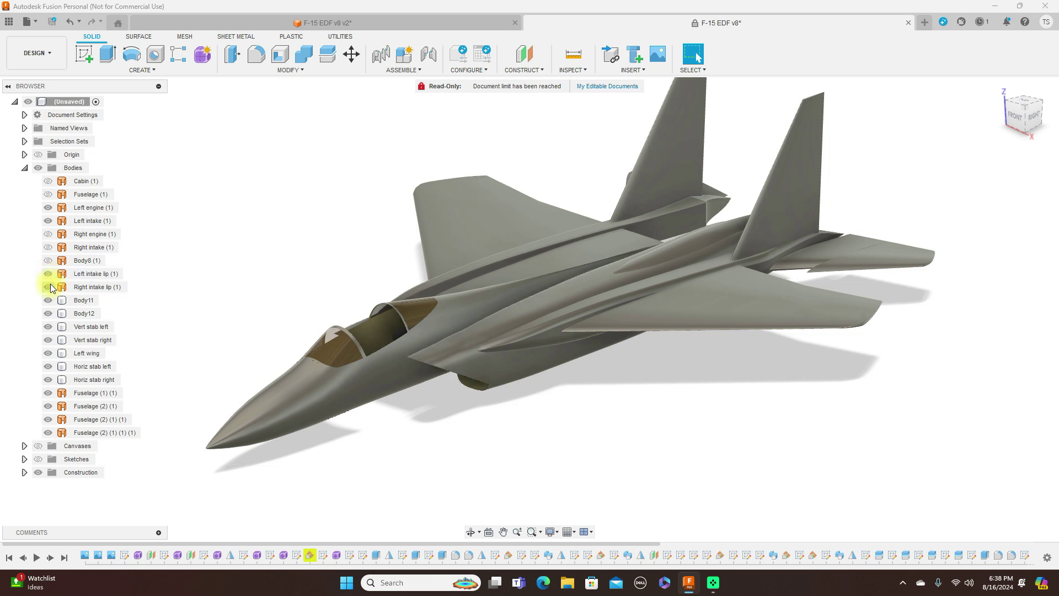
pyautogui.click(51, 284)
pyautogui.click(48, 300)
pyautogui.click(48, 313)
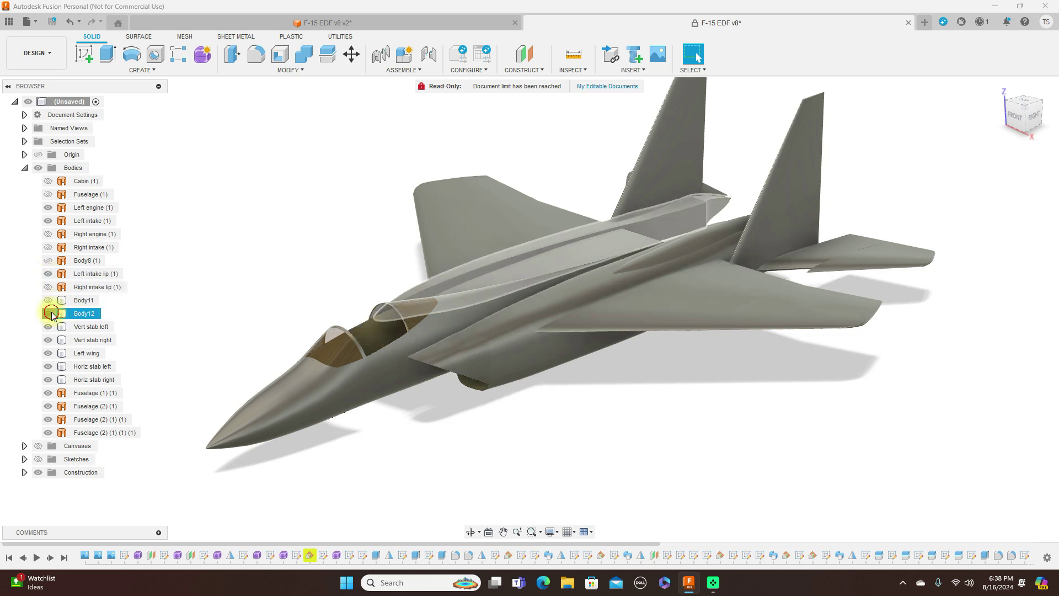
# - Hide both vertical and horizontal stabilizers, the Left wing, the fuselage sections and the canopy
pyautogui.click(49, 327)
pyautogui.click(49, 340)
pyautogui.click(49, 353)
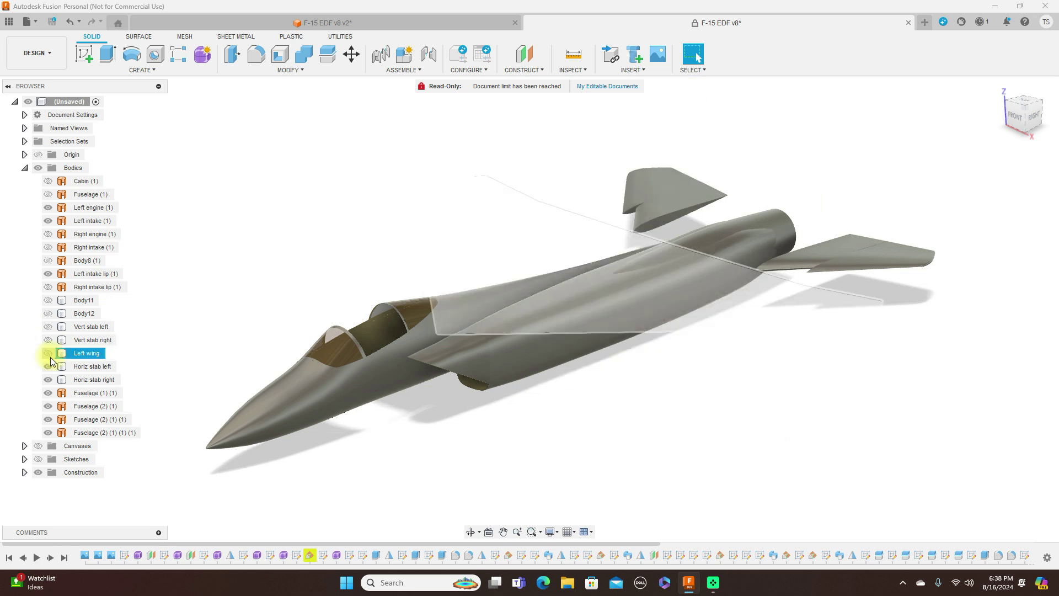
pyautogui.click(49, 366)
pyautogui.click(51, 380)
pyautogui.click(52, 393)
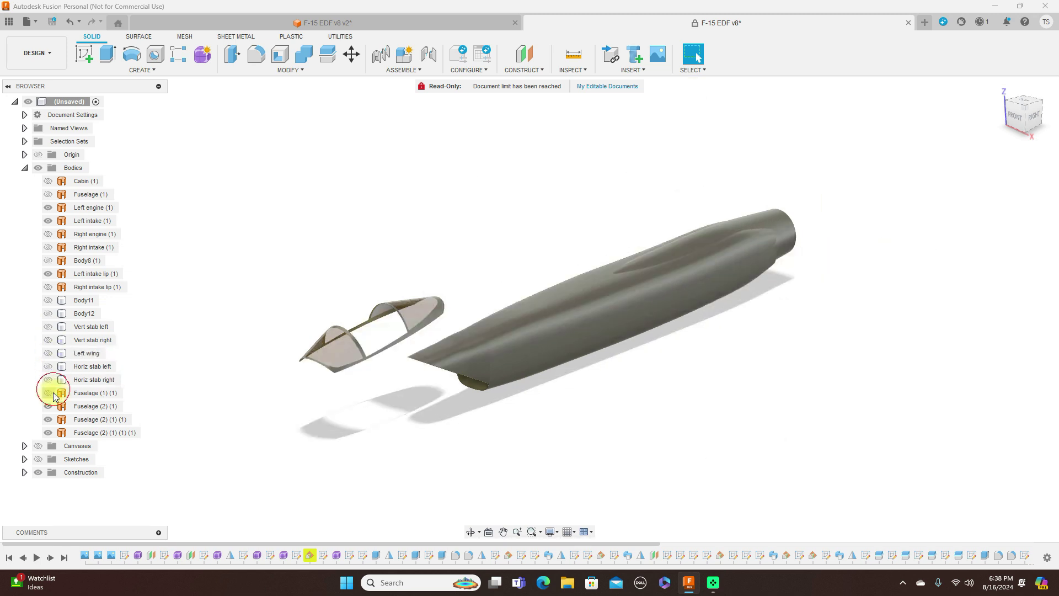
pyautogui.click(53, 406)
pyautogui.click(48, 419)
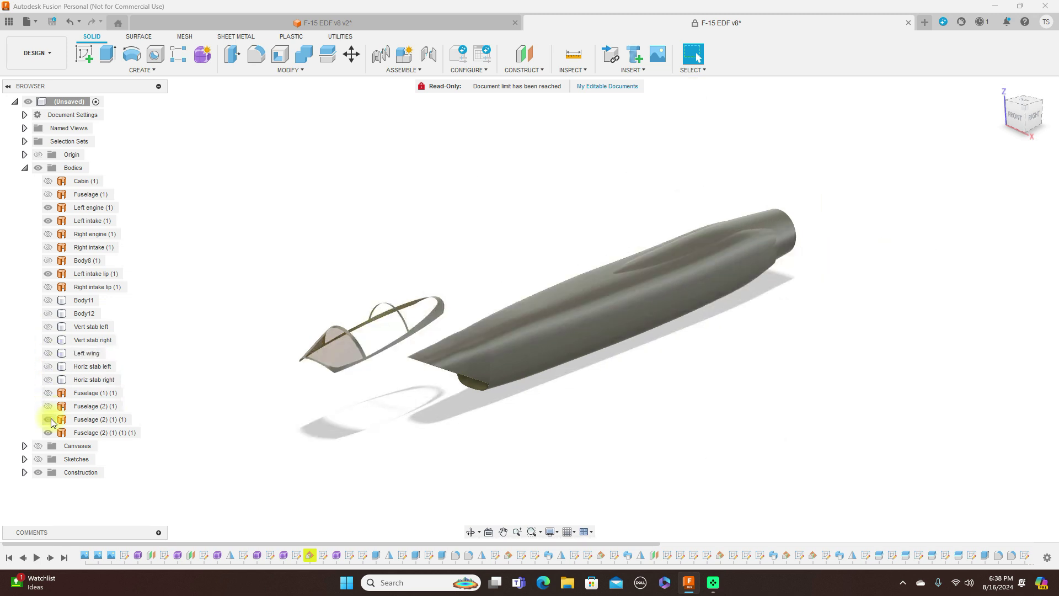
pyautogui.click(49, 433)
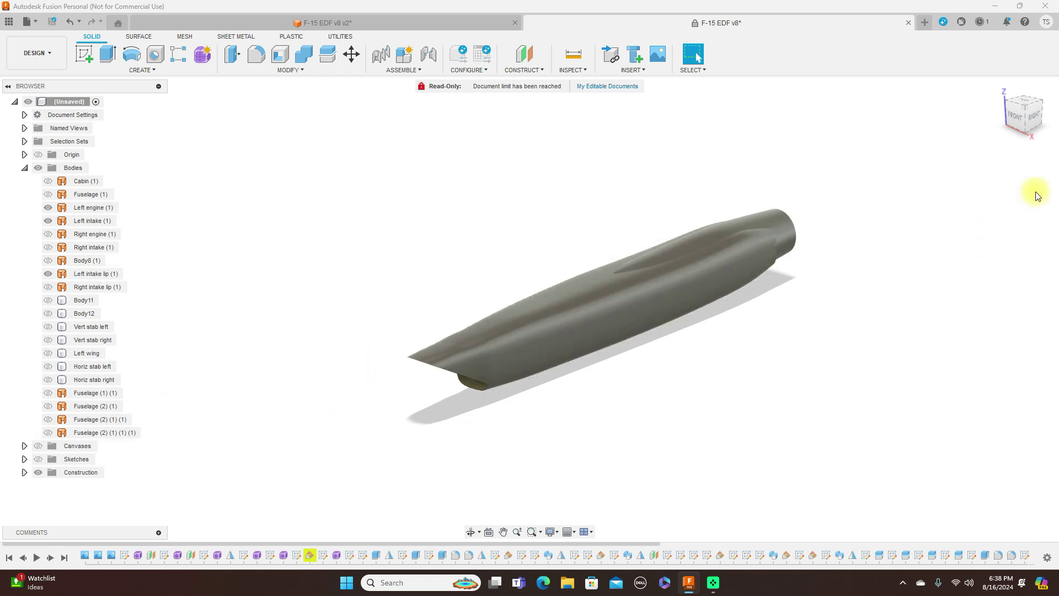
pyautogui.click(1027, 112)
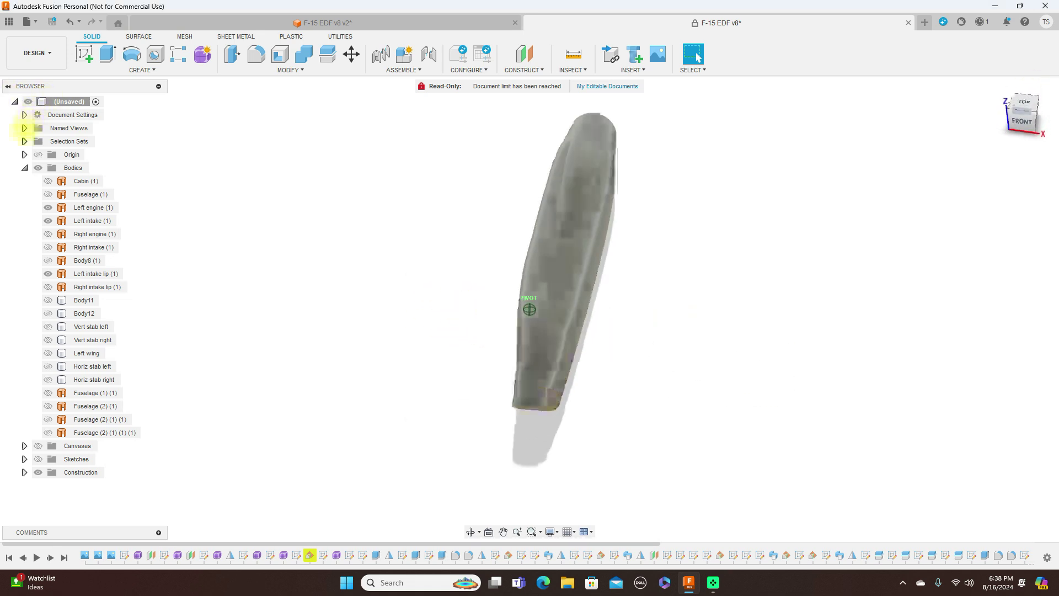
pyautogui.keyDown('shift'); pyautogui.moveTo(920, 123); pyautogui.dragTo(1045, 108, button='middle'); pyautogui.keyUp('shift')
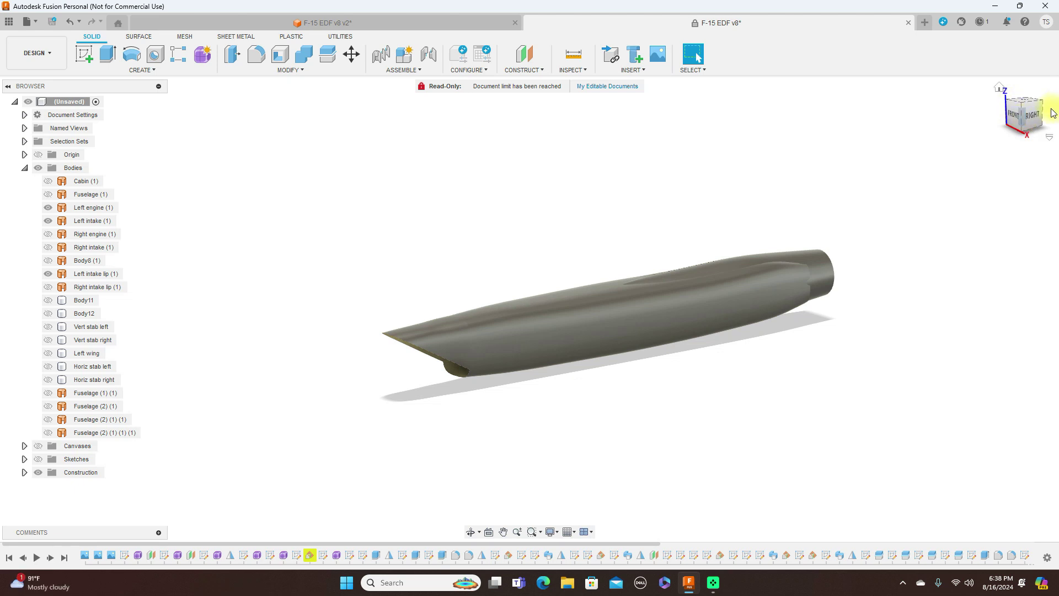
# - View the left nacelle from the right side, then tilt to an angled corner view of the intake
pyautogui.click(1035, 117)
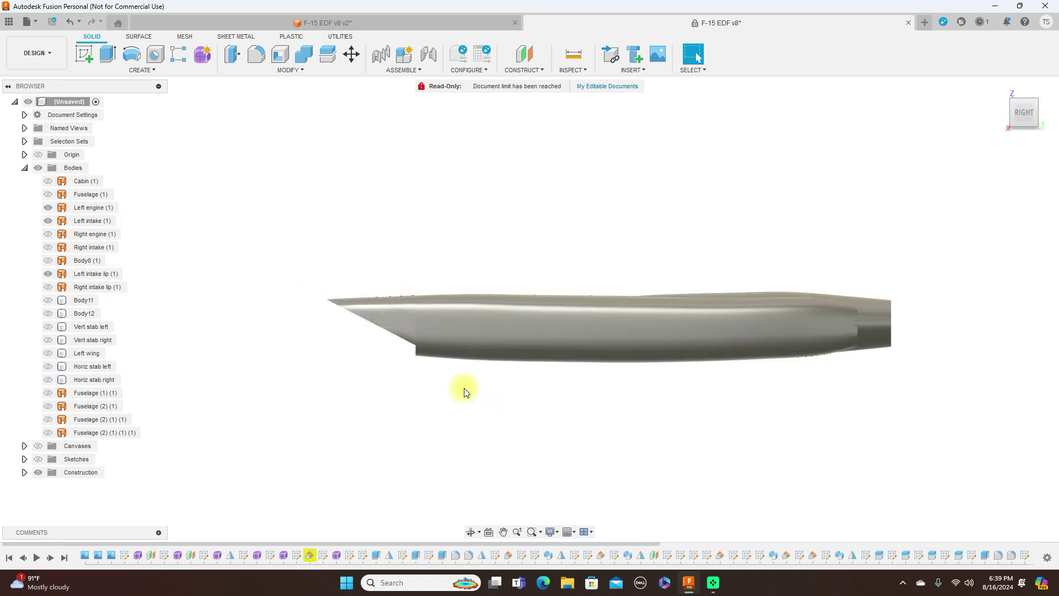
pyautogui.moveTo(1022, 108)
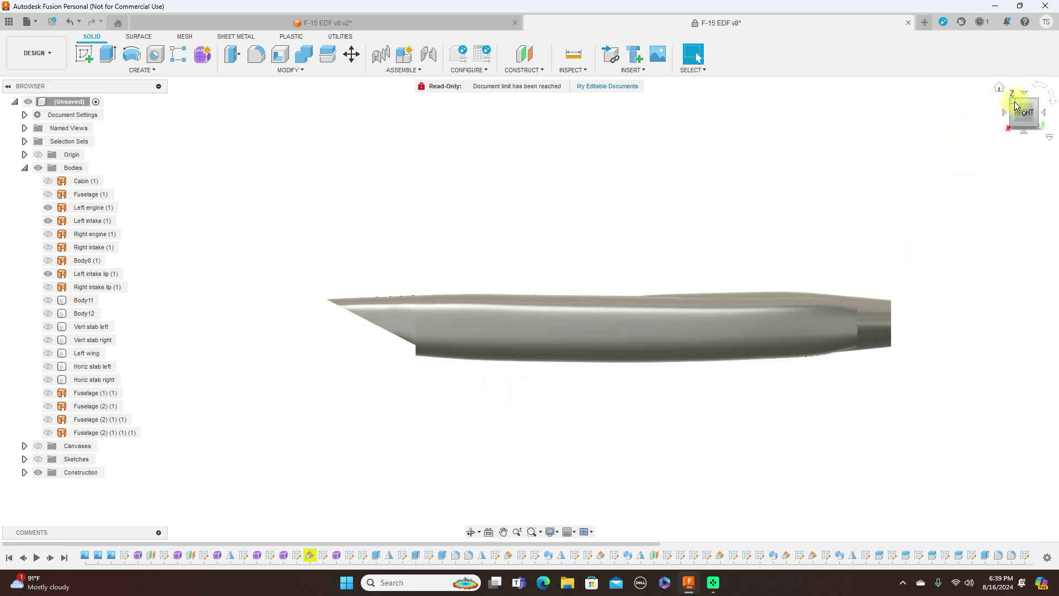
pyautogui.click(1020, 108)
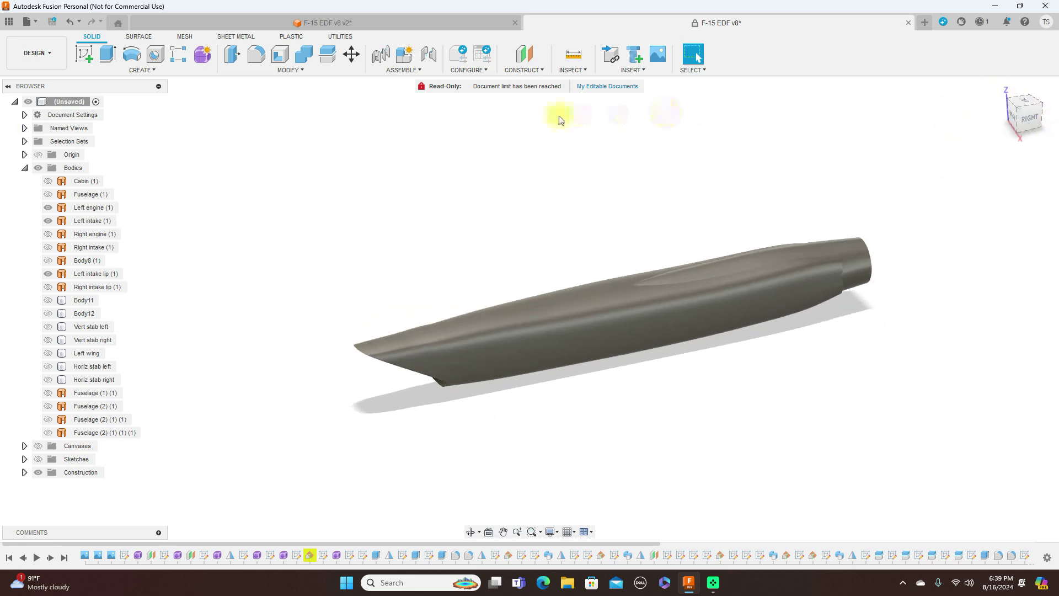
# - Locate the left intake lip's Form feature in the timeline and edit its T-spline form
pyautogui.rightClick(413, 344)
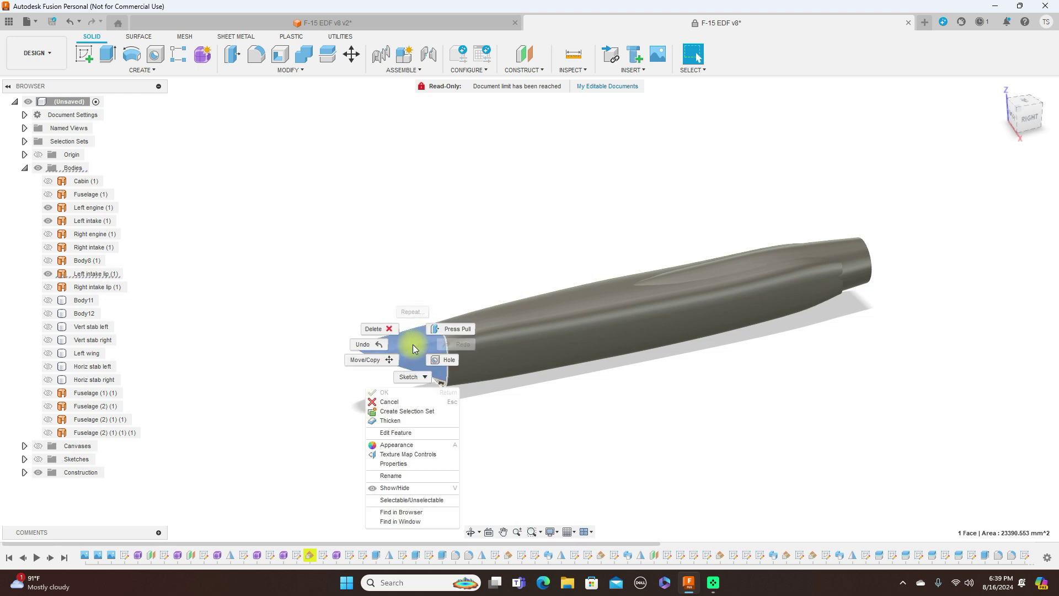
pyautogui.click(419, 521)
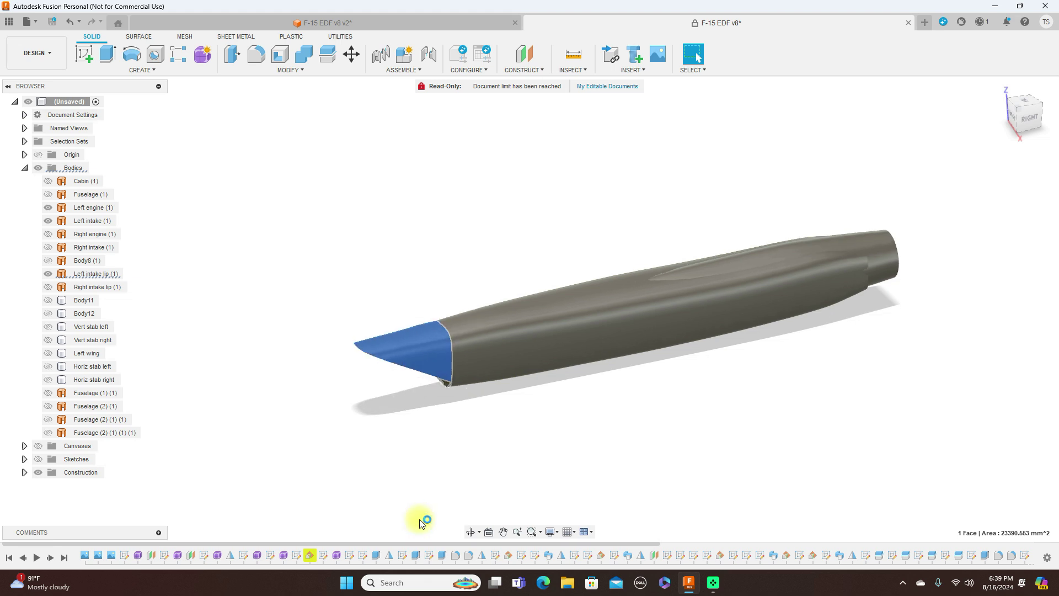
pyautogui.rightClick(338, 559)
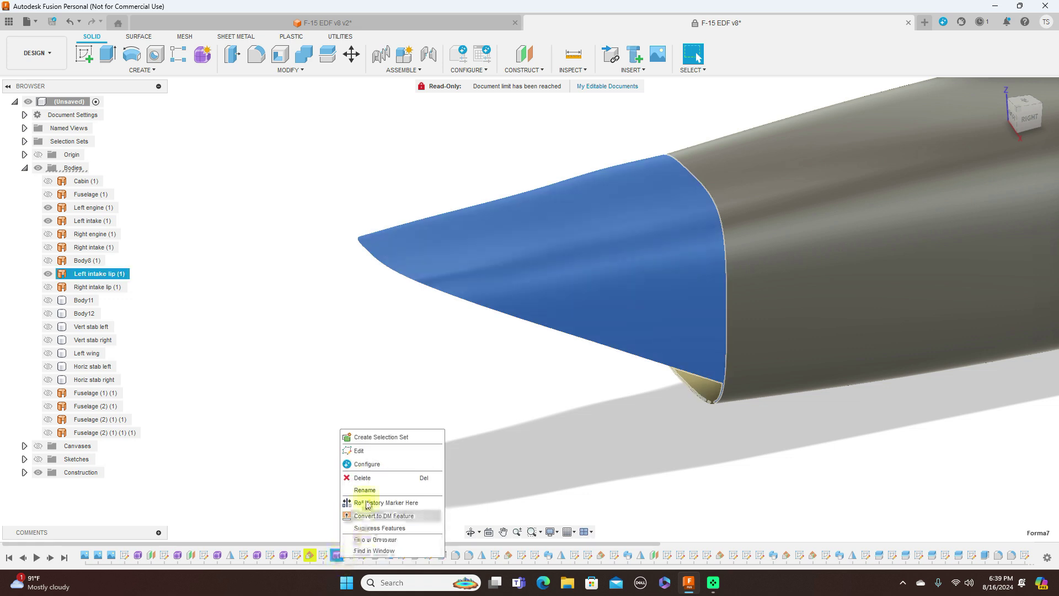
pyautogui.click(373, 453)
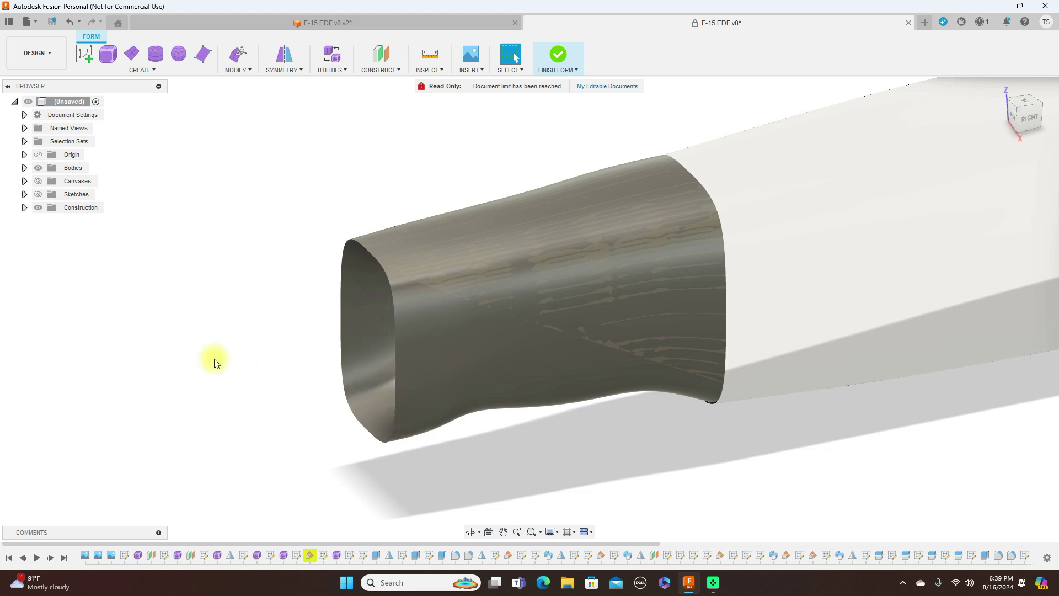
# - Show the T-spline control frame (Ctrl+6) and select the duct's two lengthwise corner edge loops from above
pyautogui.hotkey('ctrl', '6')
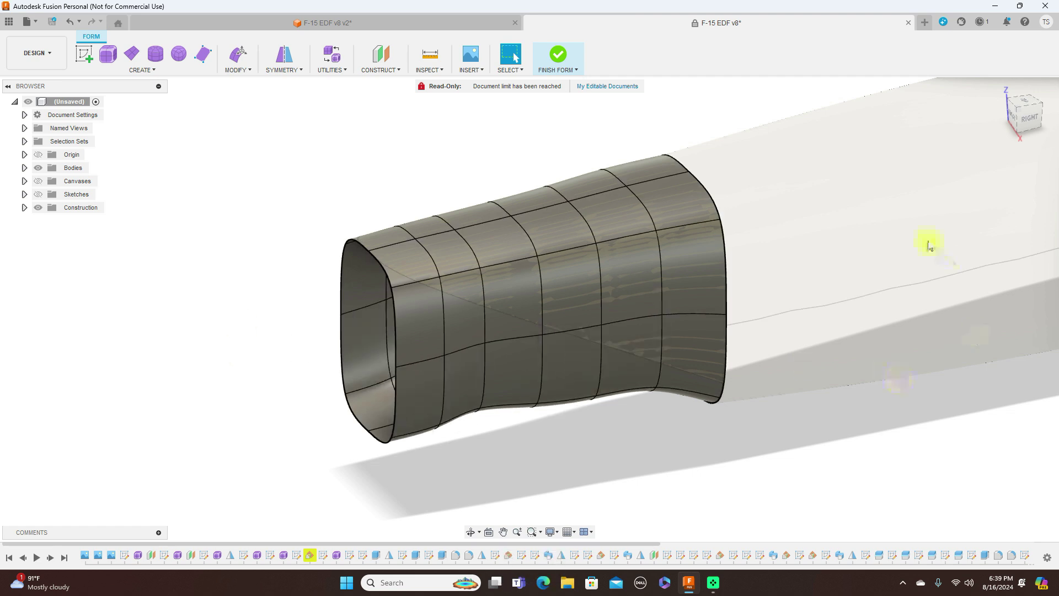
pyautogui.moveTo(1019, 124)
pyautogui.mouseDown()
pyautogui.moveTo(20, 134)
pyautogui.moveTo(30, 146)
pyautogui.moveTo(49, 135)
pyautogui.moveTo(39, 130)
pyautogui.moveTo(44, 138)
pyautogui.mouseUp()
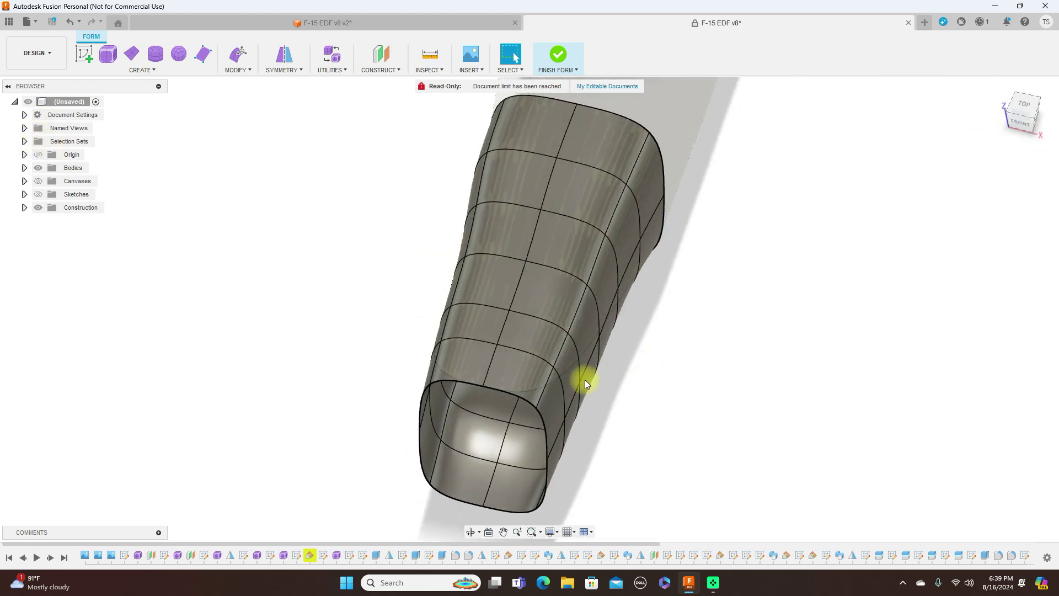
pyautogui.doubleClick(547, 388)
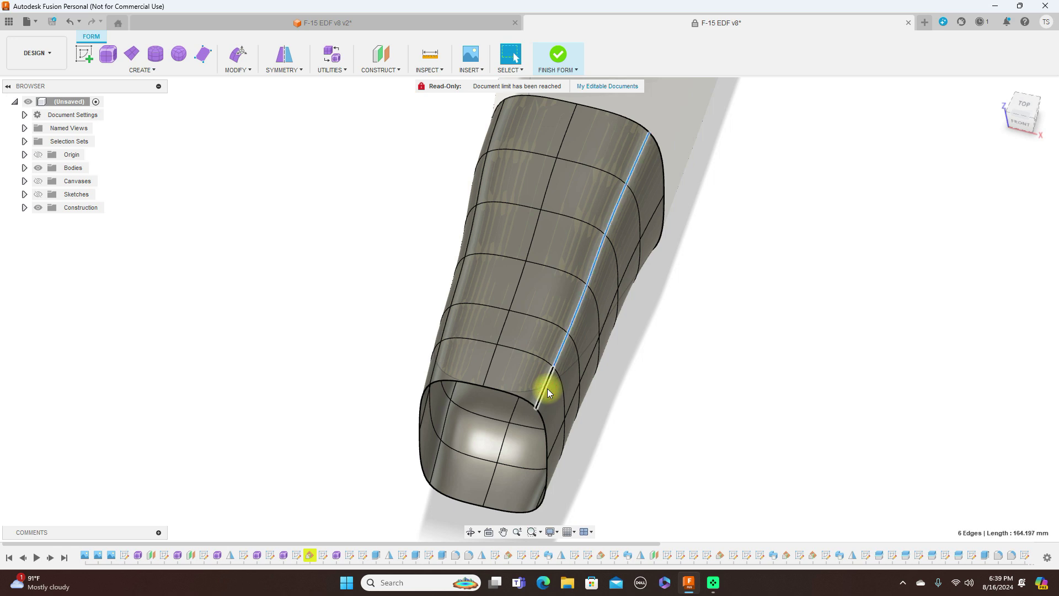
pyautogui.keyDown('shift'); pyautogui.doubleClick(446, 326); pyautogui.keyUp('shift')
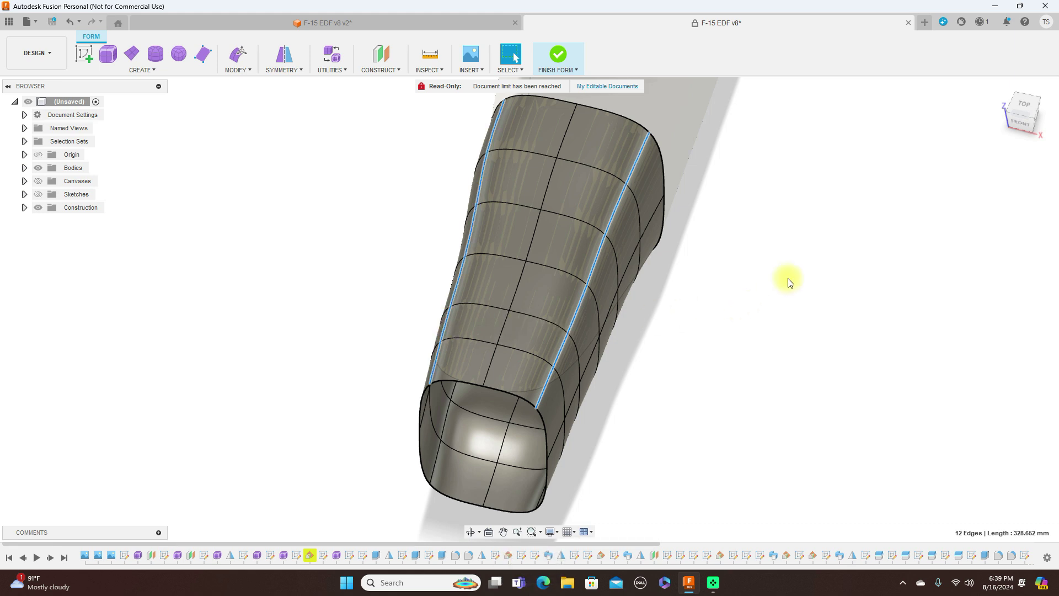
pyautogui.click(250, 71)
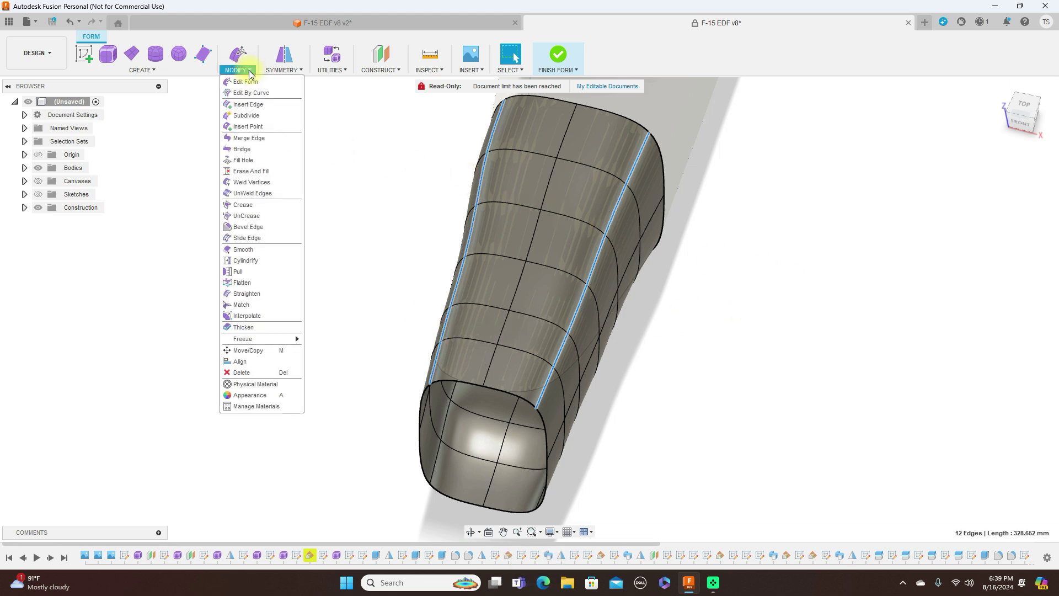
# - Crease the two selected lengthwise duct edges sharp, then return to the right side view
pyautogui.click(243, 204)
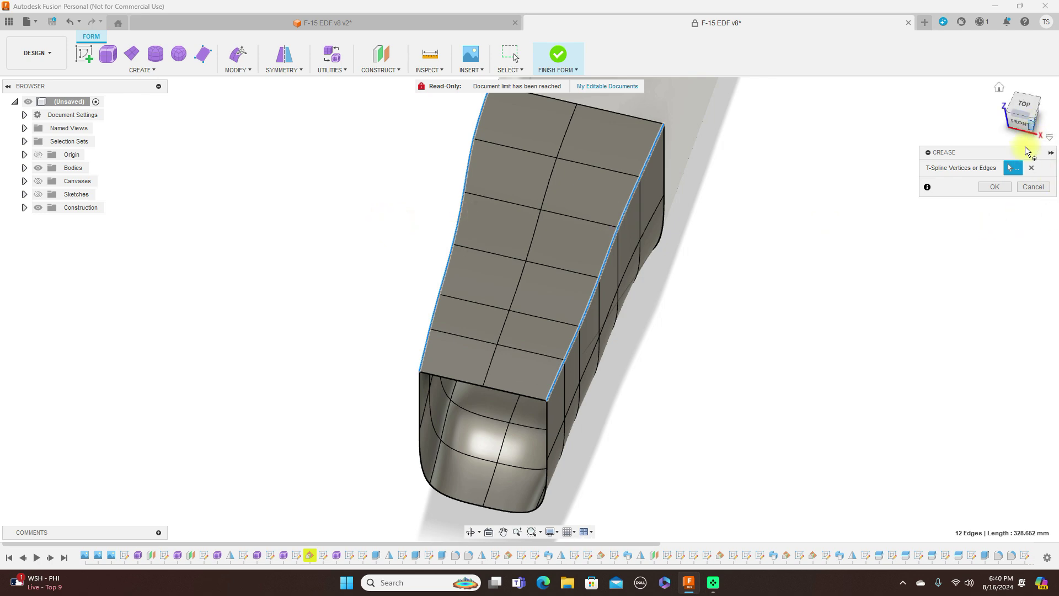
pyautogui.click(1002, 188)
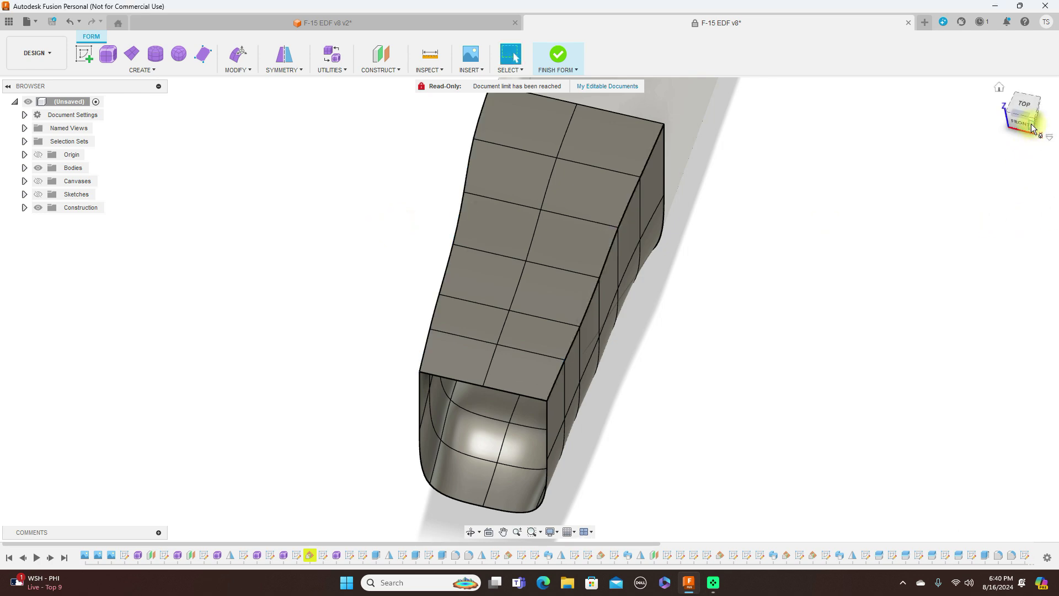
pyautogui.click(995, 111)
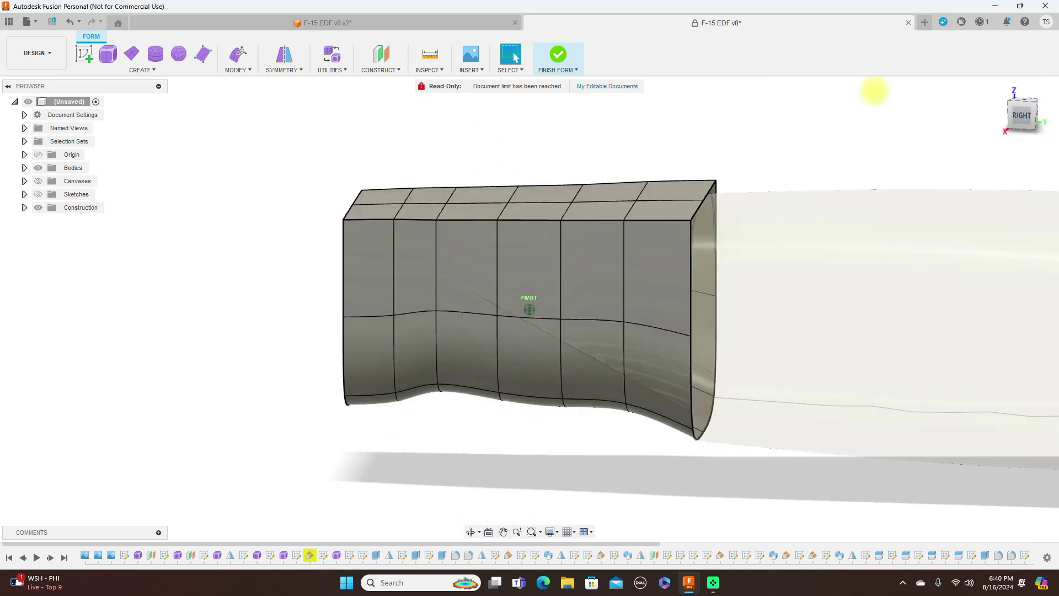
pyautogui.click(1033, 124)
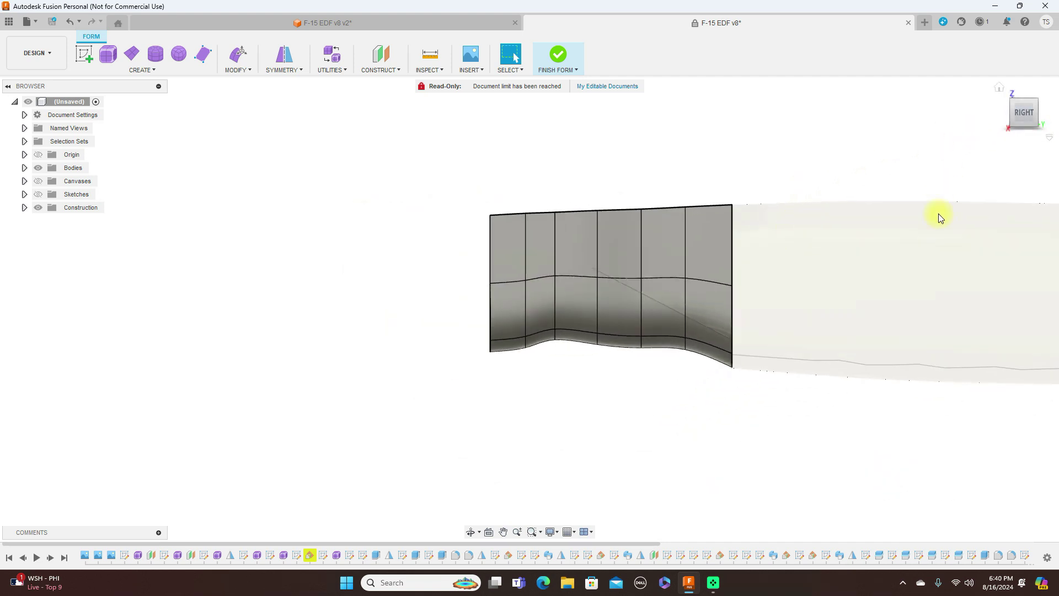
# - Finish the lip's form edit and inspect the square-topped intake lip from several angles
pyautogui.click(575, 71)
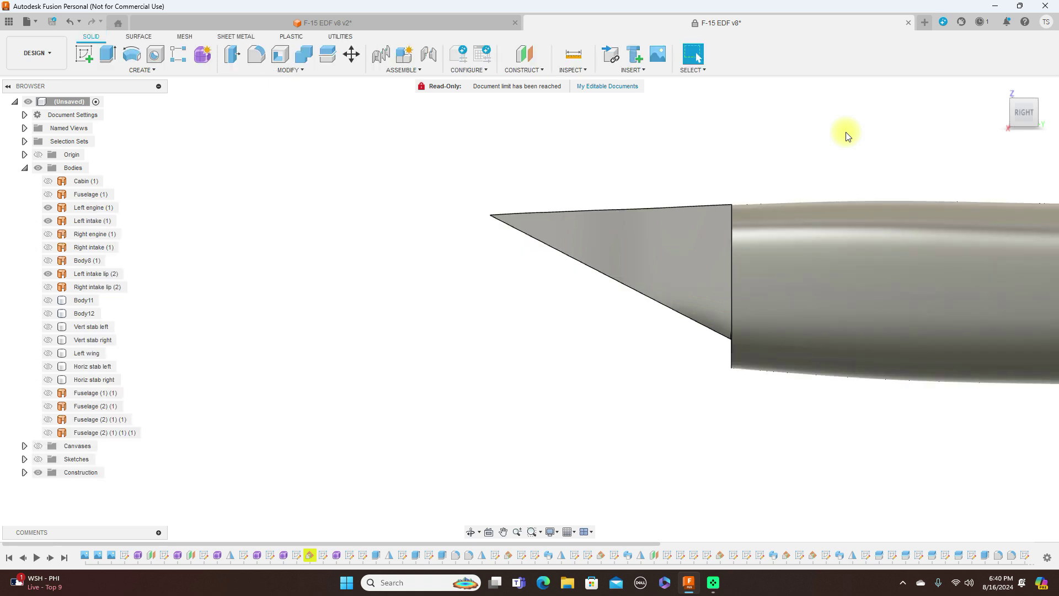
pyautogui.scroll(3, 685, 201)
pyautogui.scroll(-2, 794, 182)
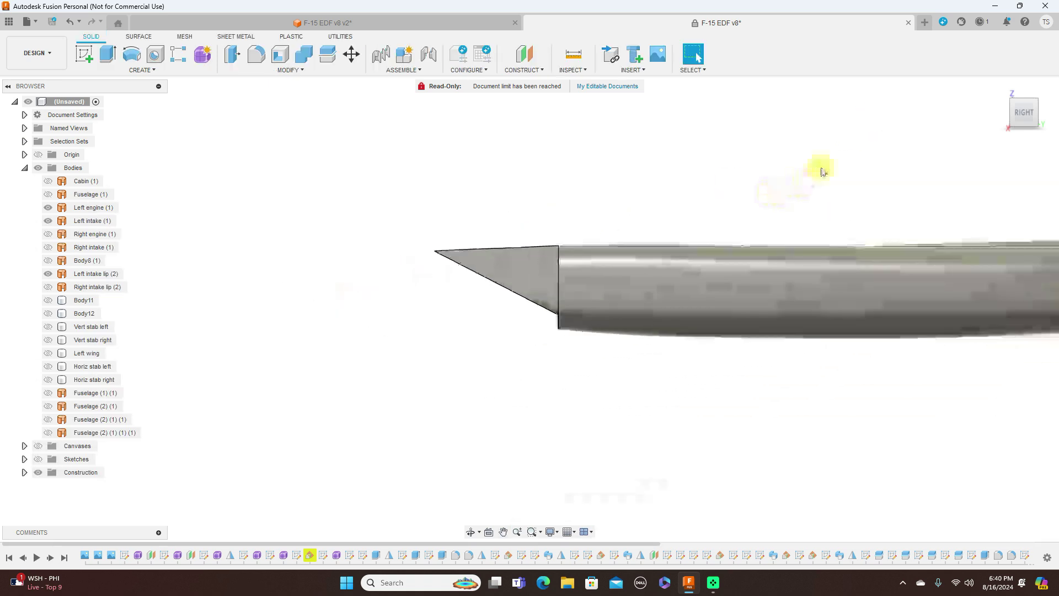
pyautogui.moveTo(820, 168); pyautogui.dragTo(692, 170, button='middle')
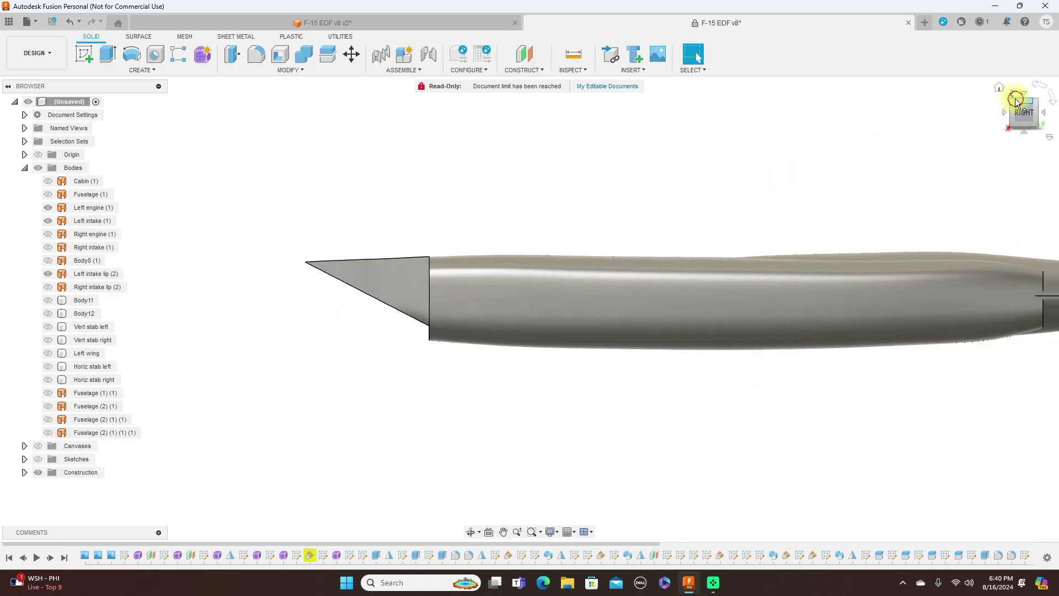
pyautogui.moveTo(1016, 102)
pyautogui.mouseDown()
pyautogui.moveTo(1016, 147)
pyautogui.moveTo(900, 117)
pyautogui.mouseUp()
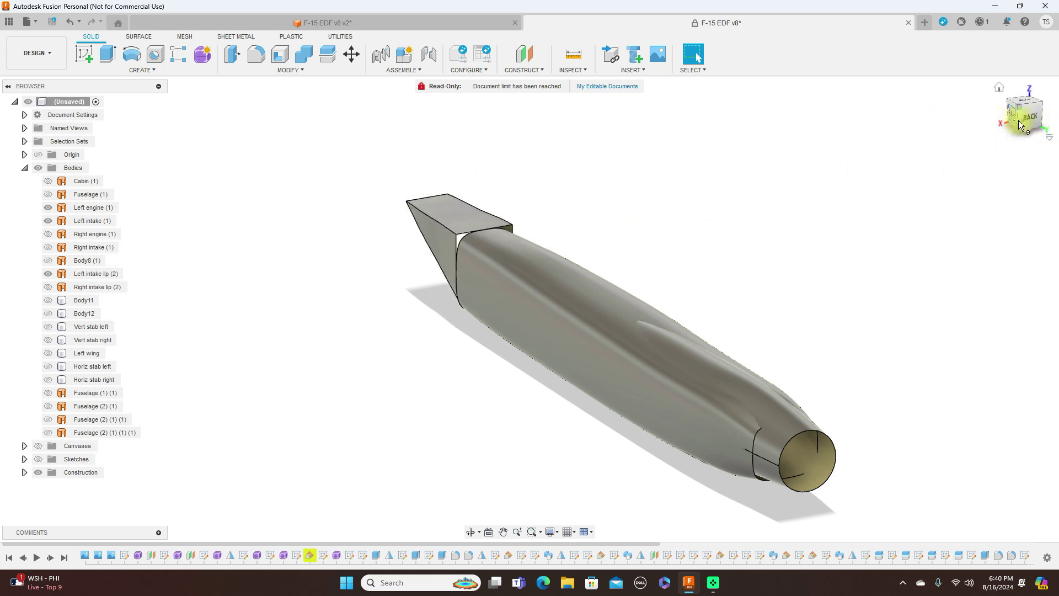
pyautogui.moveTo(1019, 124); pyautogui.dragTo(1021, 149)
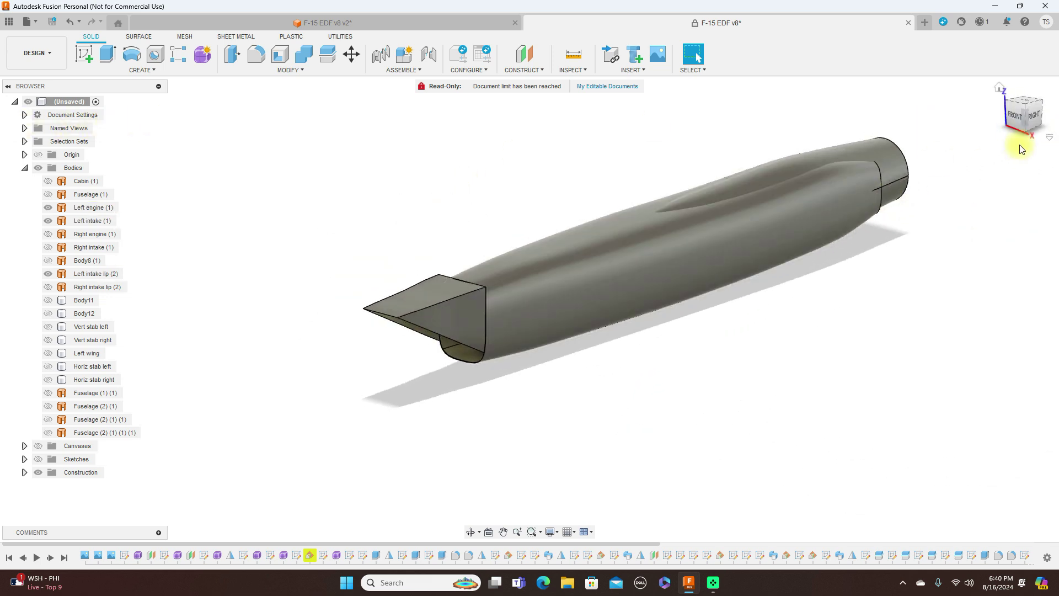
pyautogui.click(1036, 118)
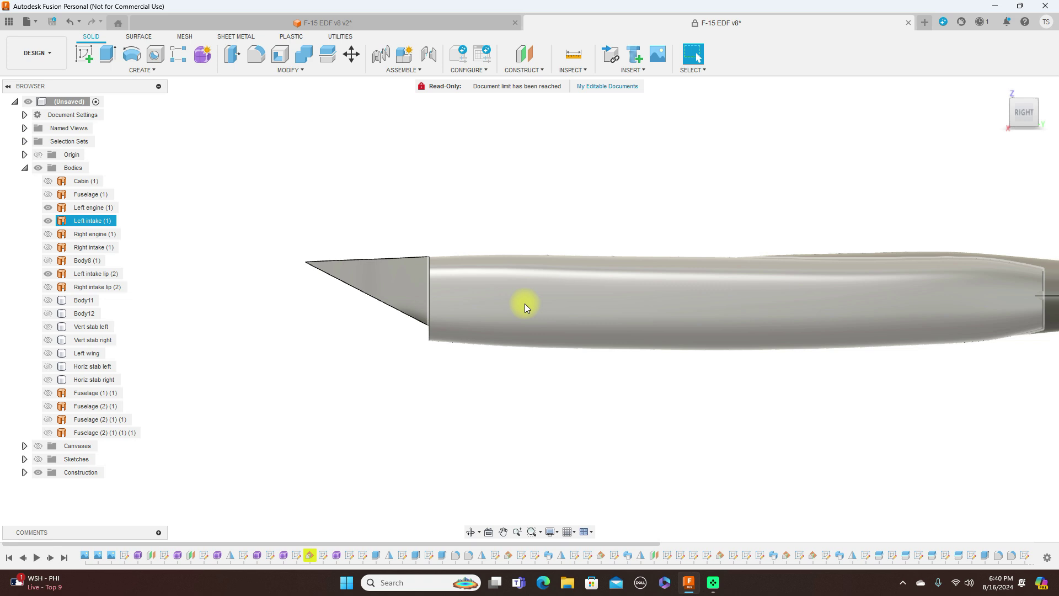
pyautogui.rightClick(525, 304)
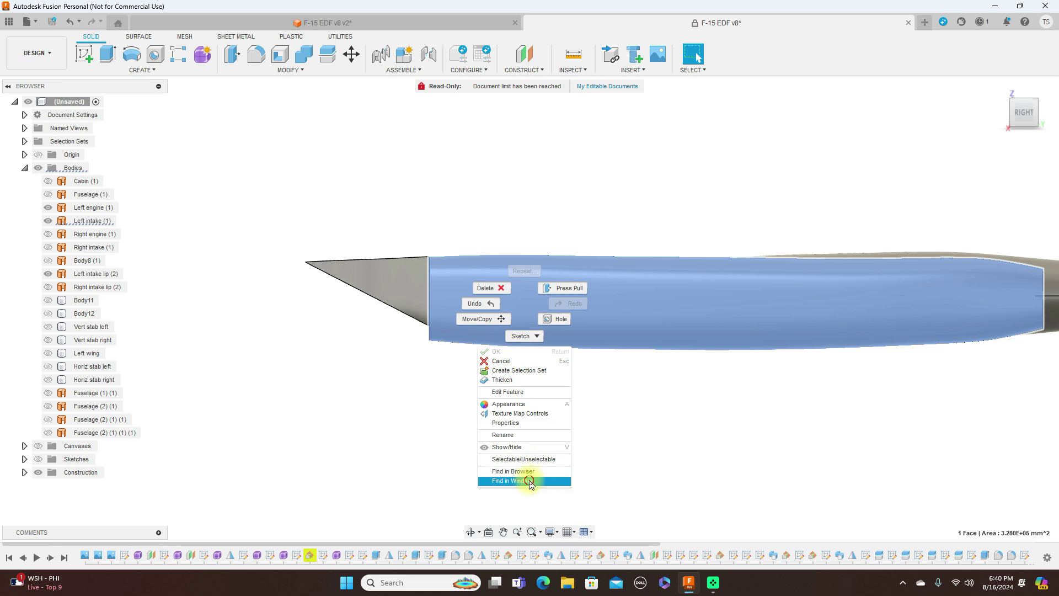
# - Locate the left intake's Form feature in the timeline and edit its T-spline form
pyautogui.click(528, 481)
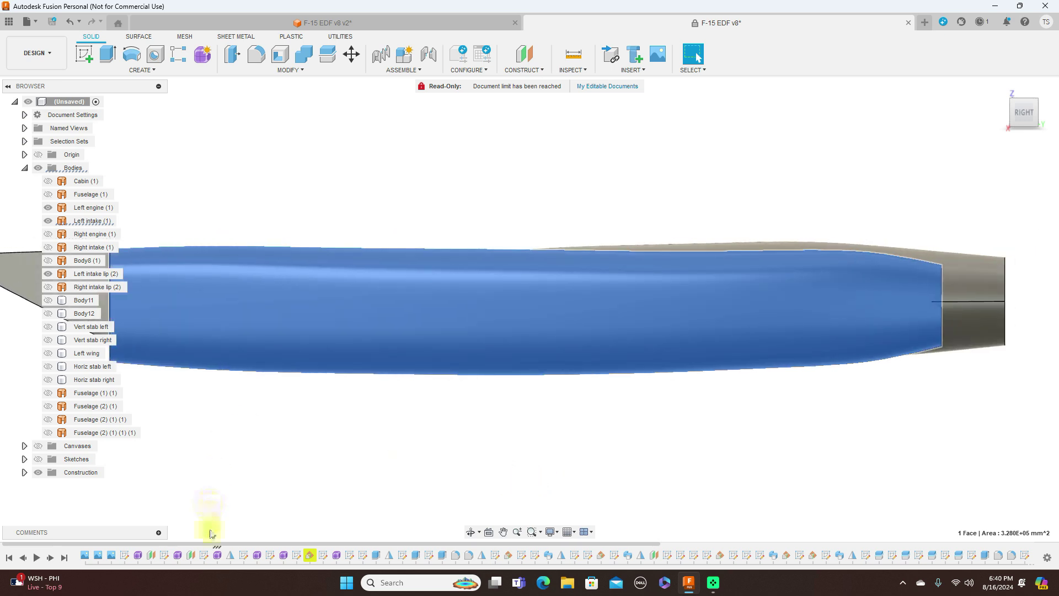
pyautogui.scroll(-1, 353, 427)
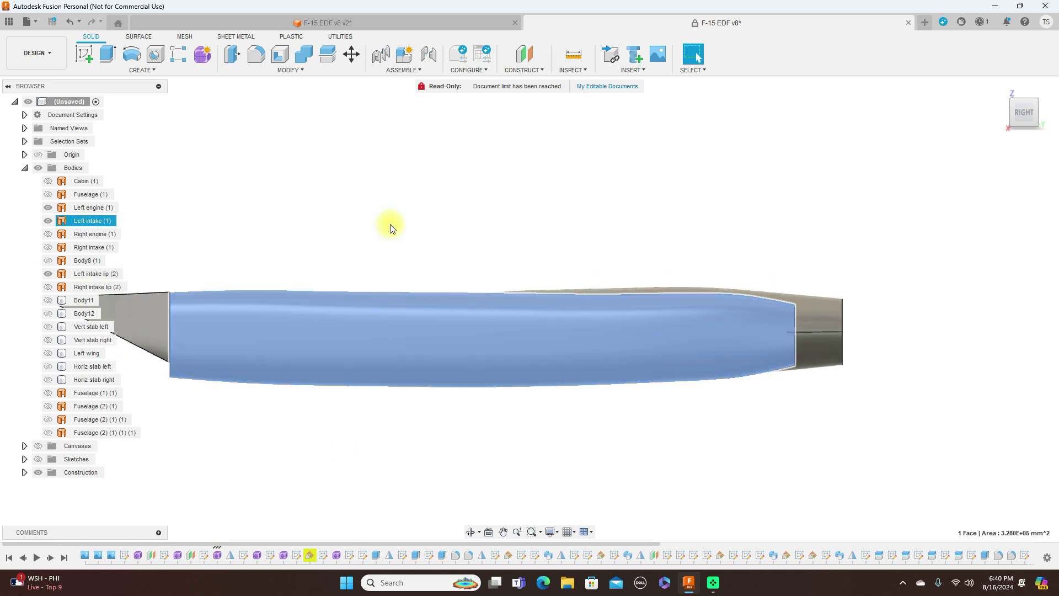
pyautogui.moveTo(411, 197); pyautogui.dragTo(487, 151, button='middle')
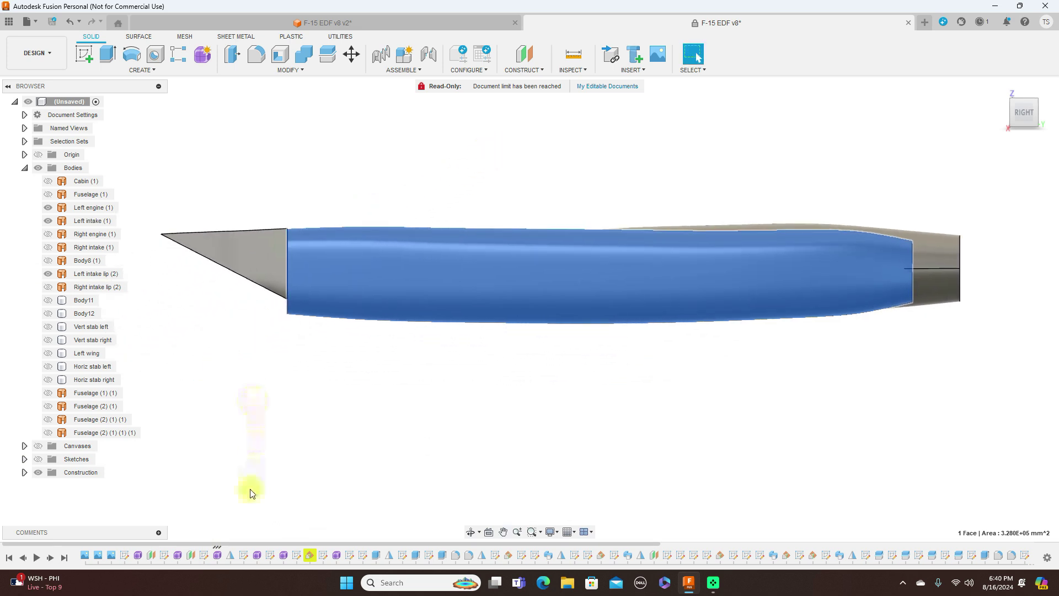
pyautogui.rightClick(215, 556)
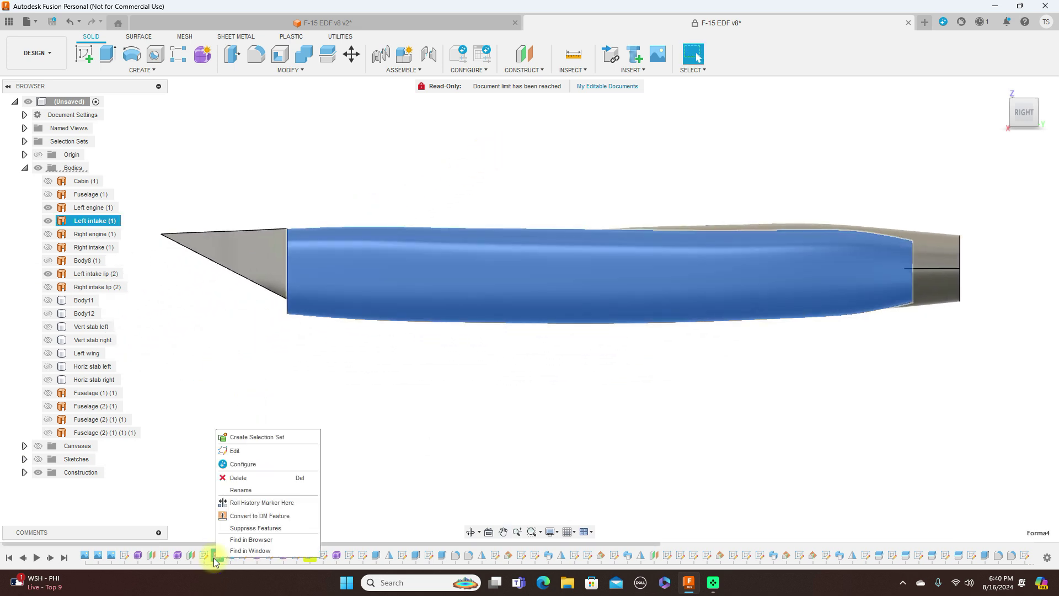
pyautogui.click(234, 450)
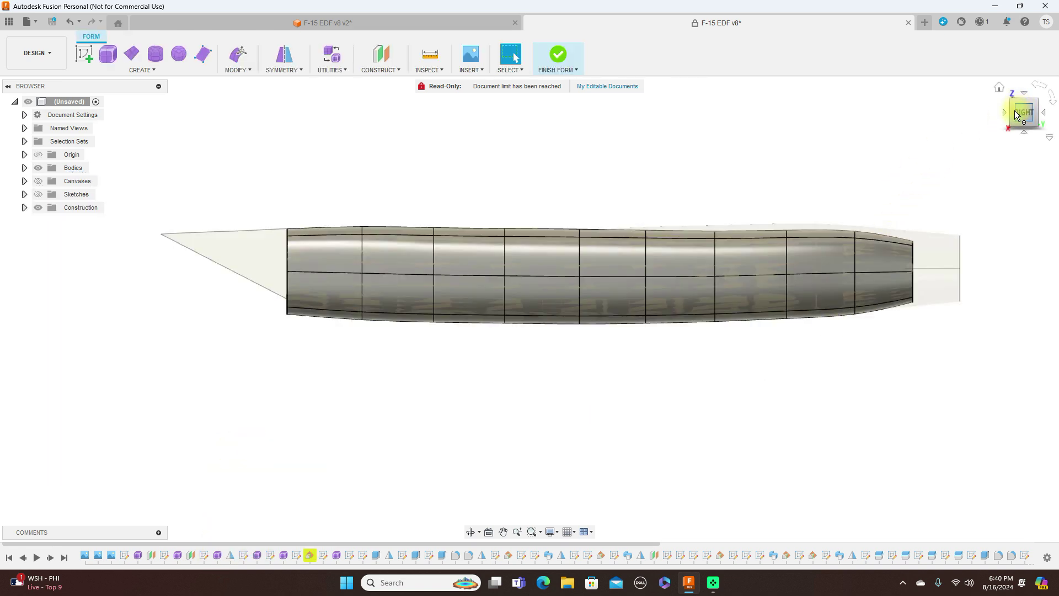
# - Select the intake's two front lengthwise edges and crease them sharp
pyautogui.moveTo(1033, 123); pyautogui.dragTo(810, 253)
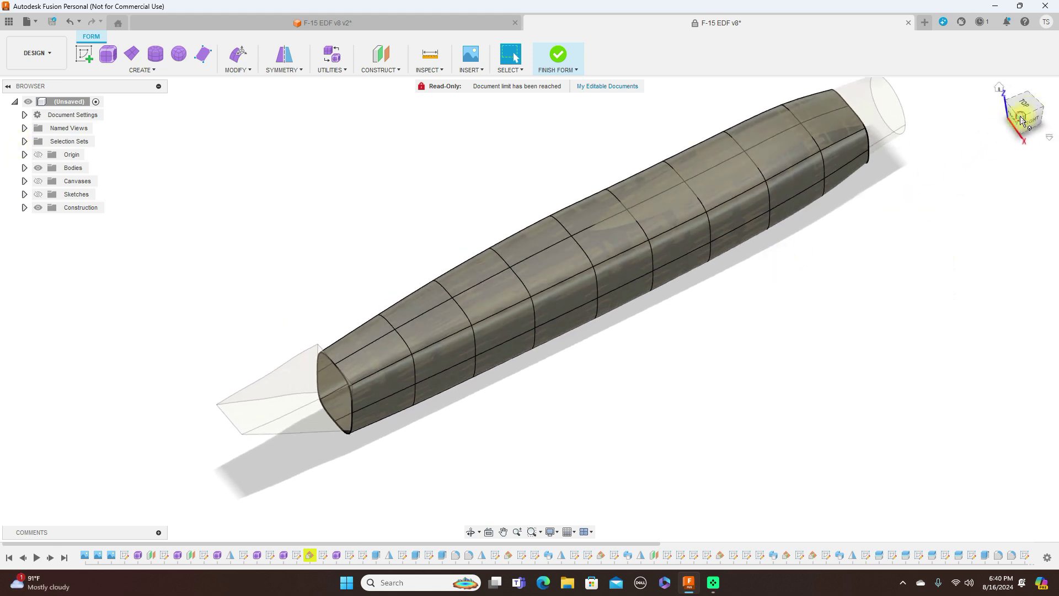
pyautogui.moveTo(1021, 120); pyautogui.dragTo(709, 386)
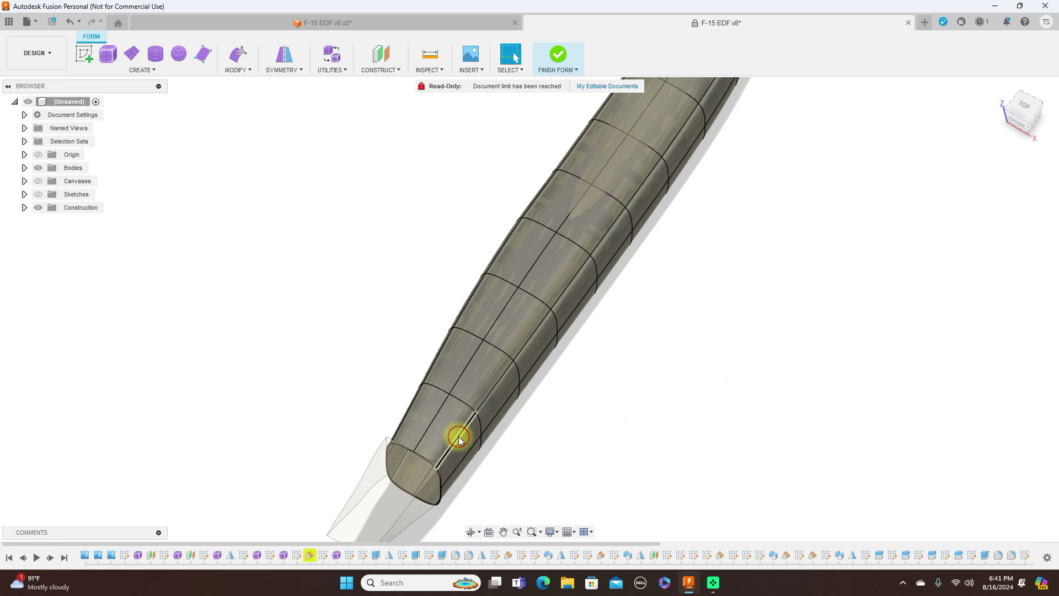
pyautogui.keyDown('shift'); pyautogui.click(409, 408); pyautogui.keyUp('shift')
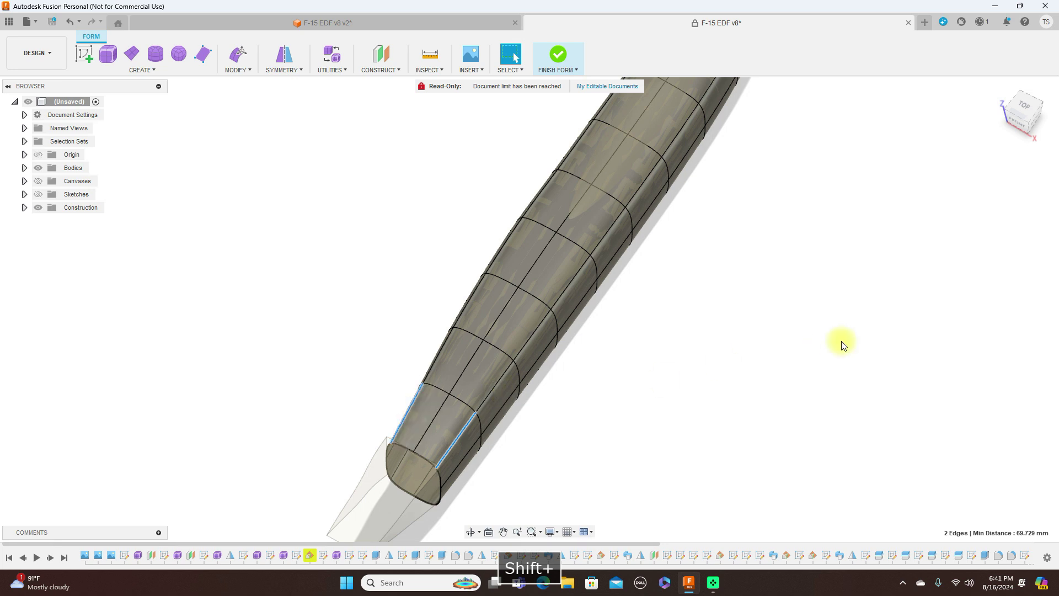
pyautogui.click(252, 72)
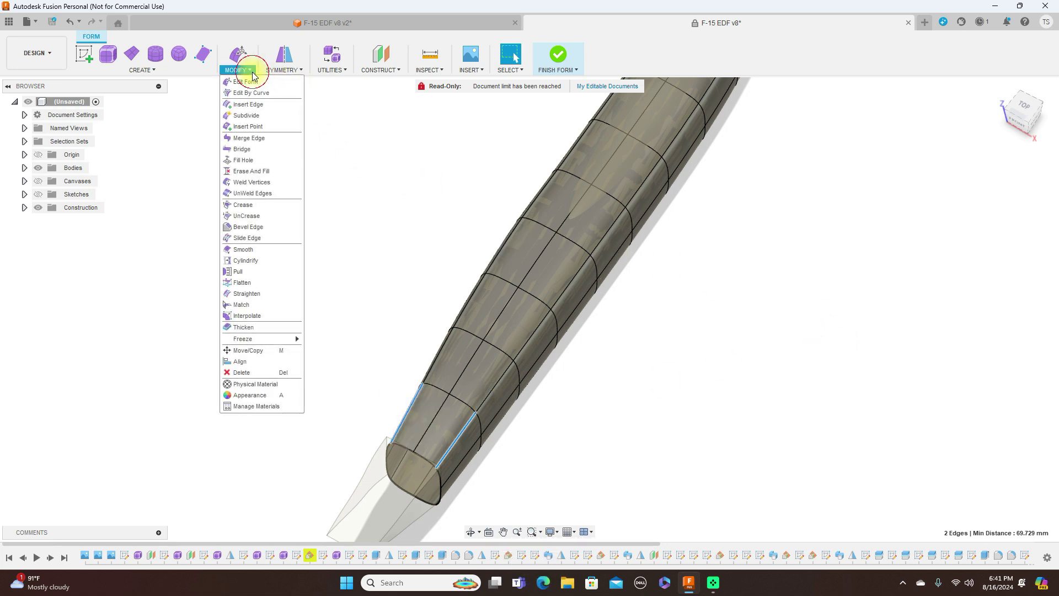
pyautogui.click(249, 206)
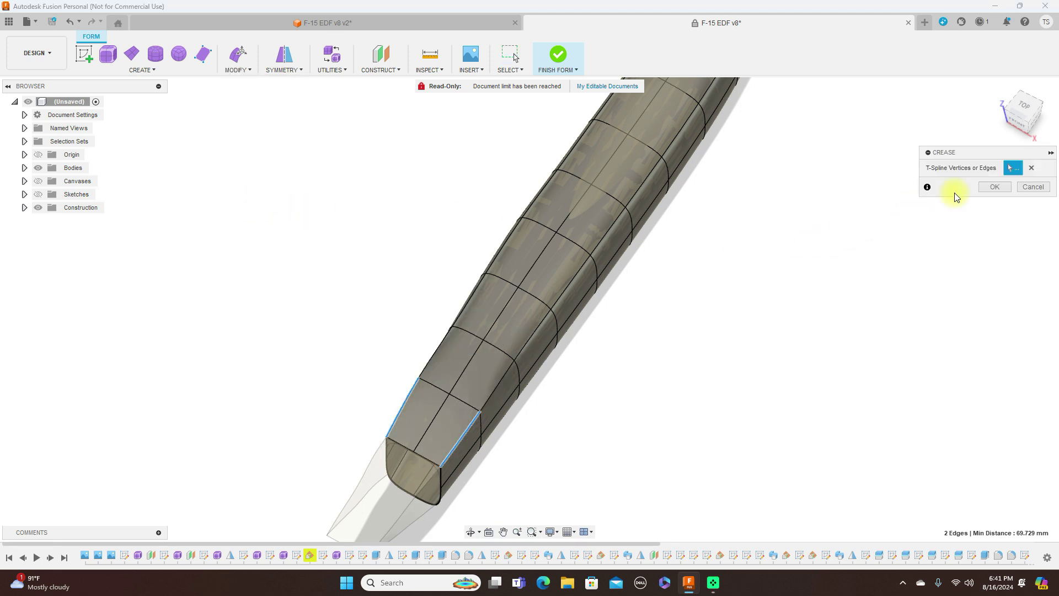
pyautogui.click(990, 188)
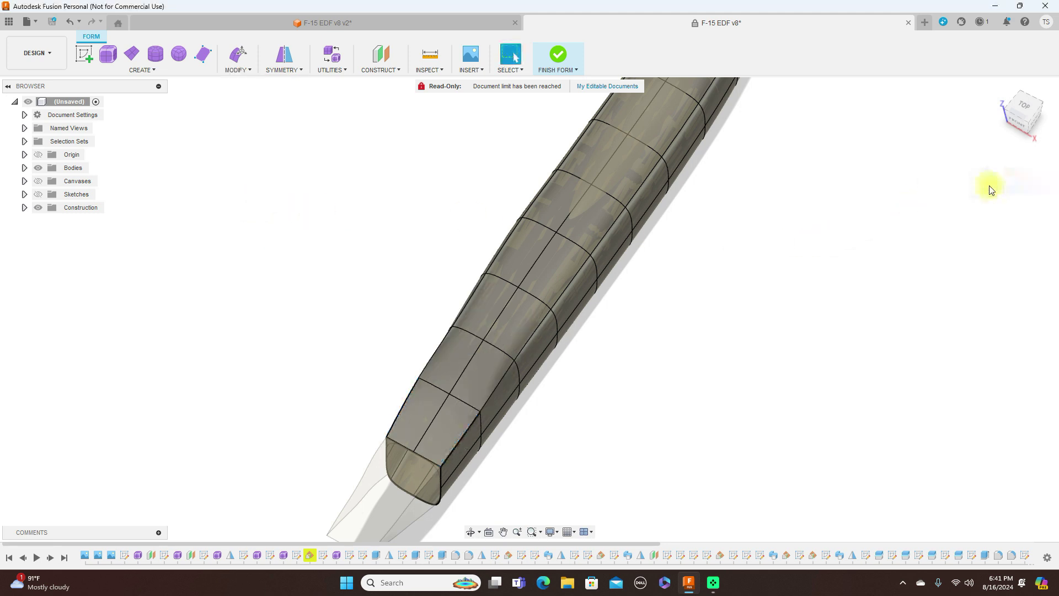
# - Finish the form so the left intake returns to the solid Design workspace as a body
pyautogui.click(576, 70)
pyautogui.click(569, 83)
pyautogui.click(1036, 123)
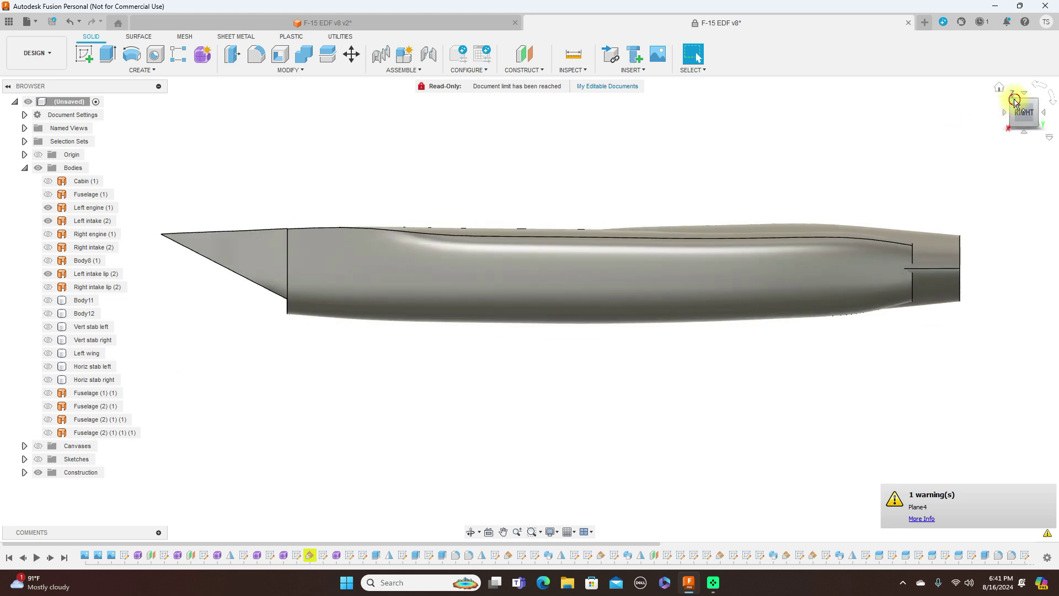
pyautogui.moveTo(1015, 102); pyautogui.dragTo(1043, 142)
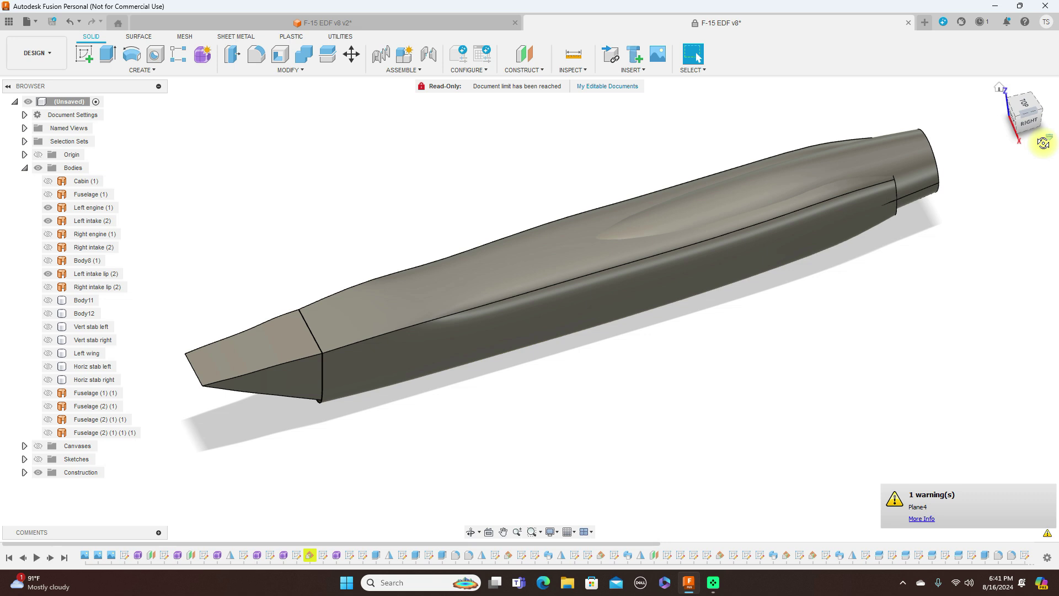
# - Switch to shaded display without visible edges (Ctrl+4) and view the model from front, then right
pyautogui.hotkey('ctrl', '3')
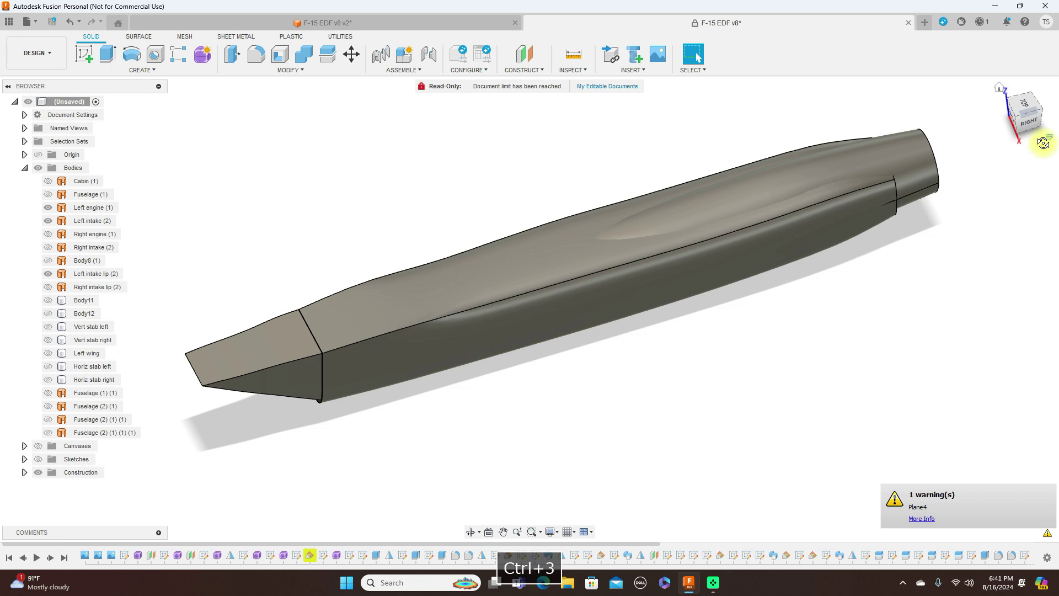
pyautogui.hotkey('ctrl', '4')
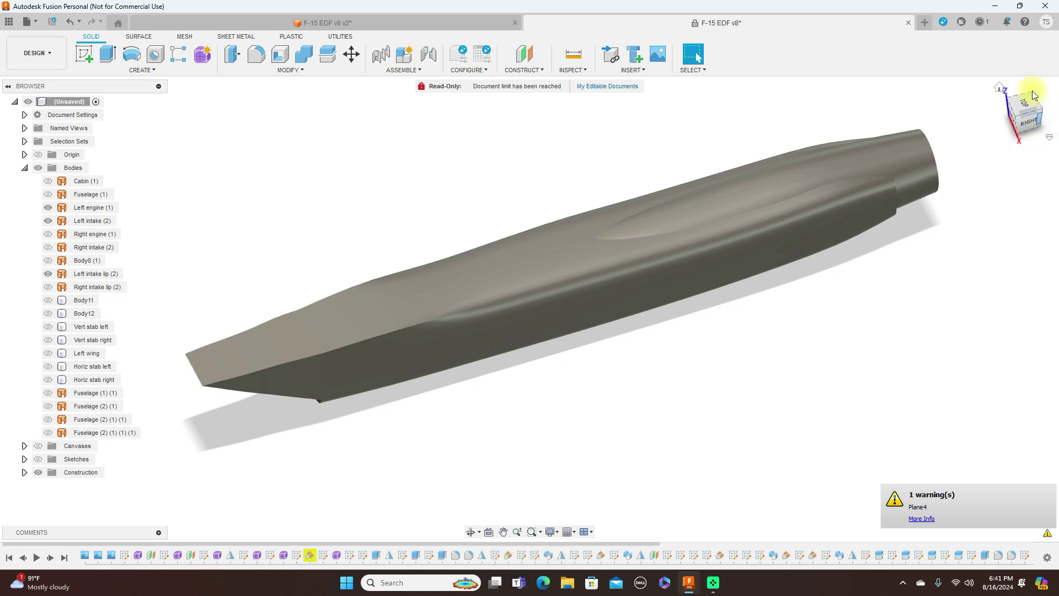
pyautogui.click(1017, 118)
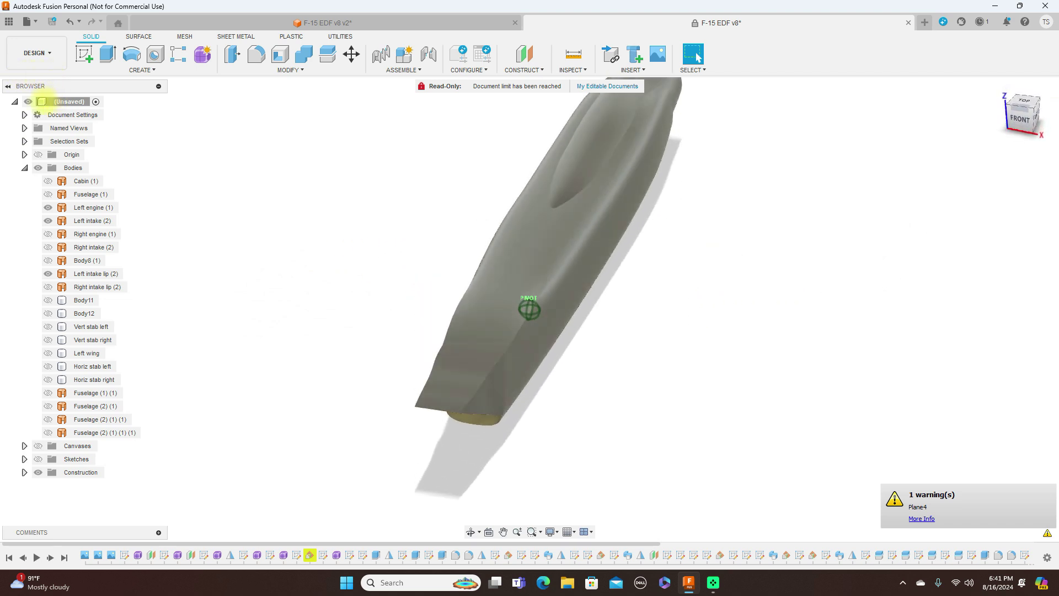
pyautogui.click(1019, 121)
# - Show the fuselage, engine, intake, lip, stabilizer and wing bodies again in the Bodies folder
pyautogui.click(1024, 117)
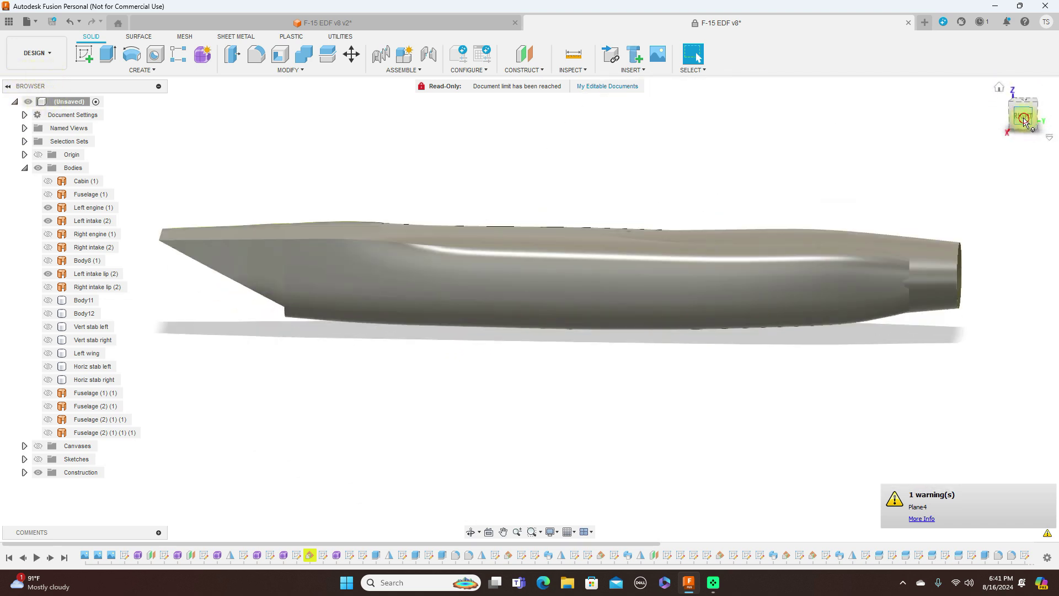
pyautogui.click(49, 194)
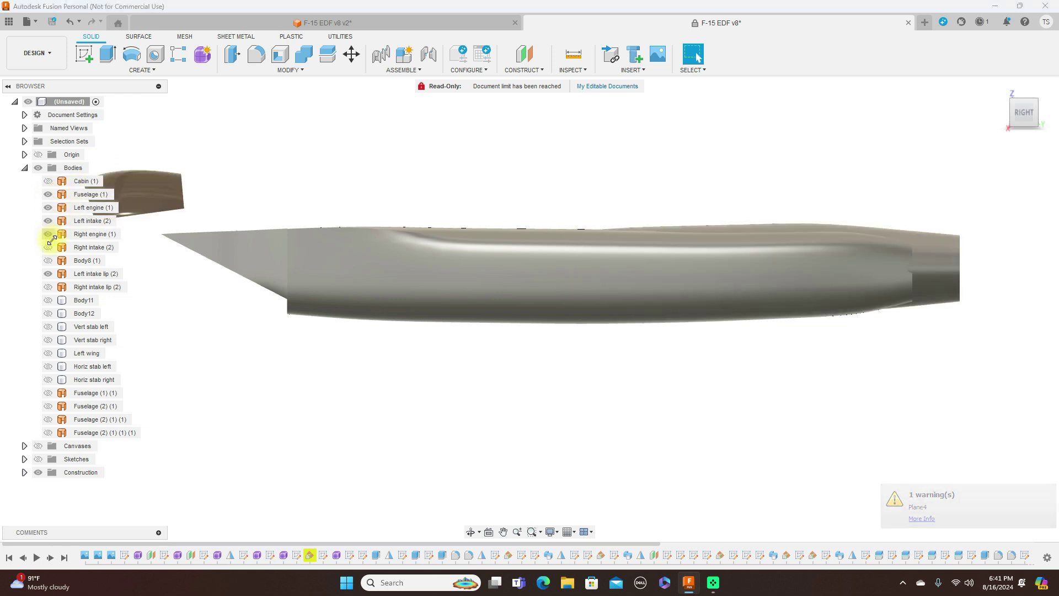
pyautogui.click(49, 233)
pyautogui.click(49, 247)
pyautogui.click(48, 260)
pyautogui.click(49, 287)
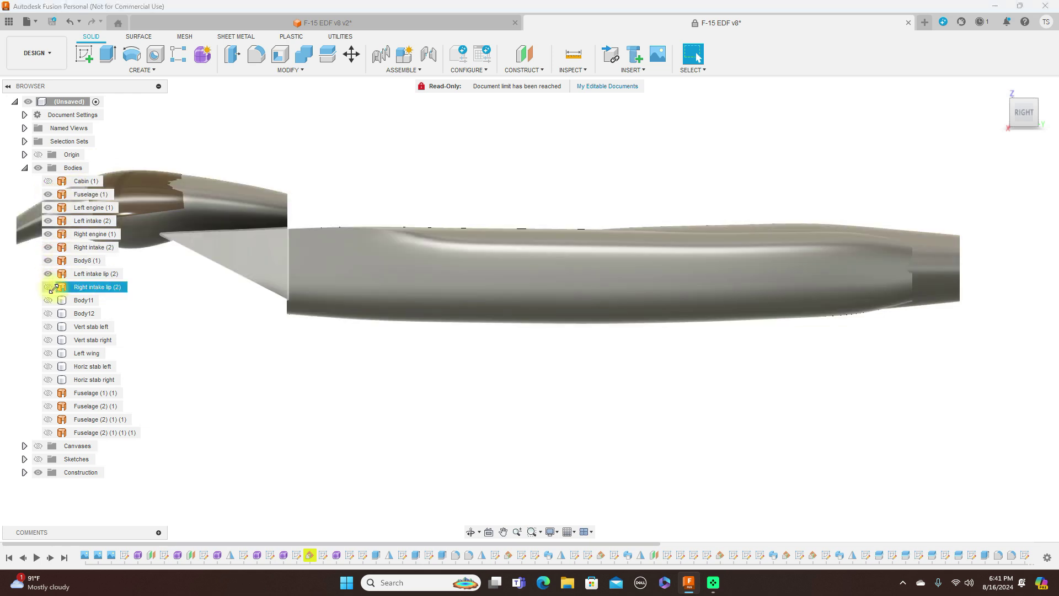
pyautogui.click(49, 300)
pyautogui.click(49, 313)
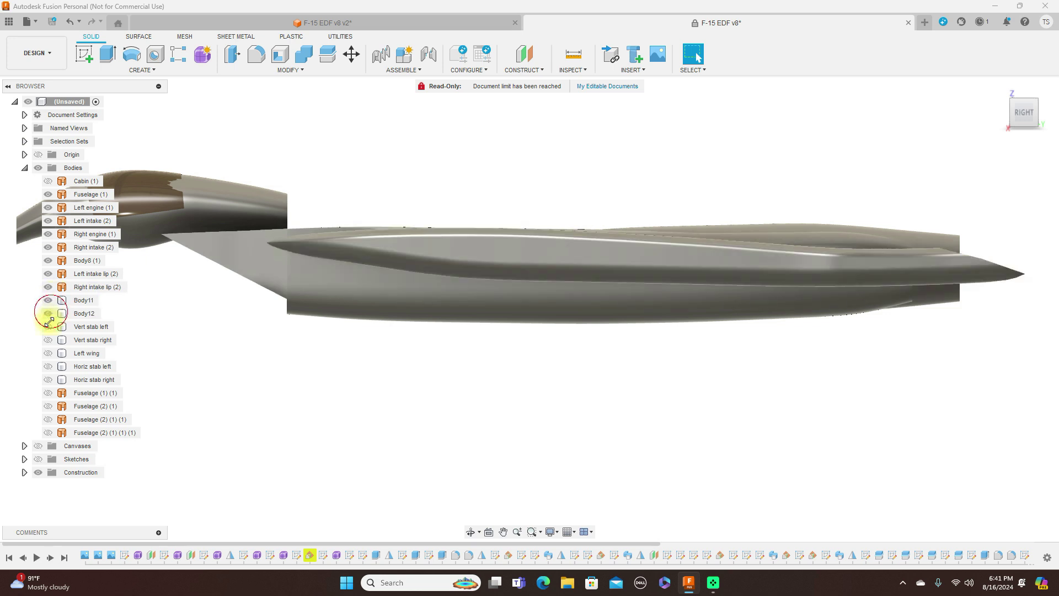
pyautogui.click(48, 327)
pyautogui.click(48, 340)
pyautogui.click(48, 353)
pyautogui.click(49, 366)
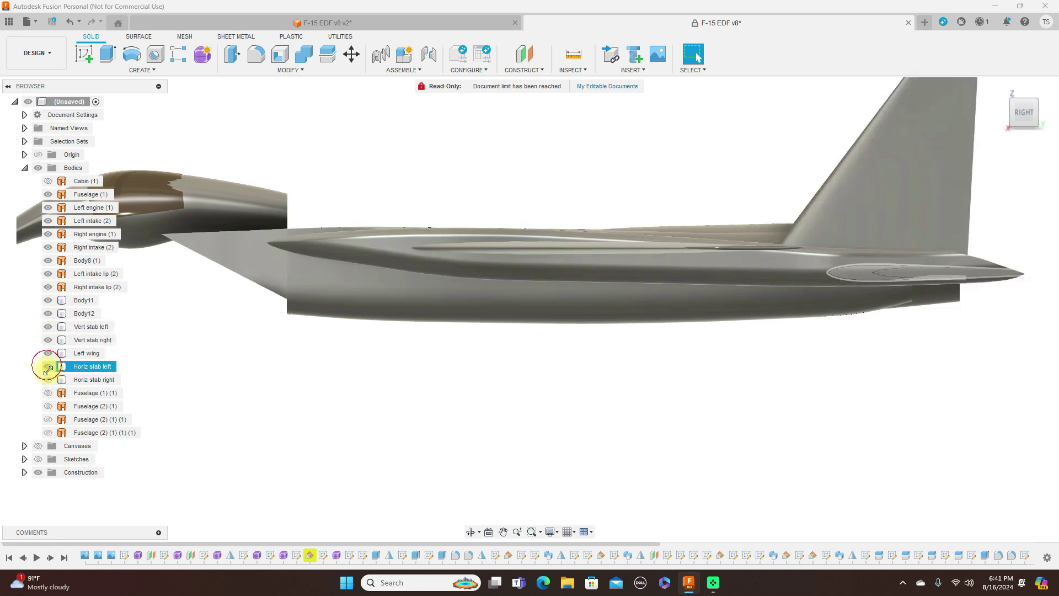
pyautogui.click(49, 379)
pyautogui.click(48, 393)
pyautogui.click(49, 406)
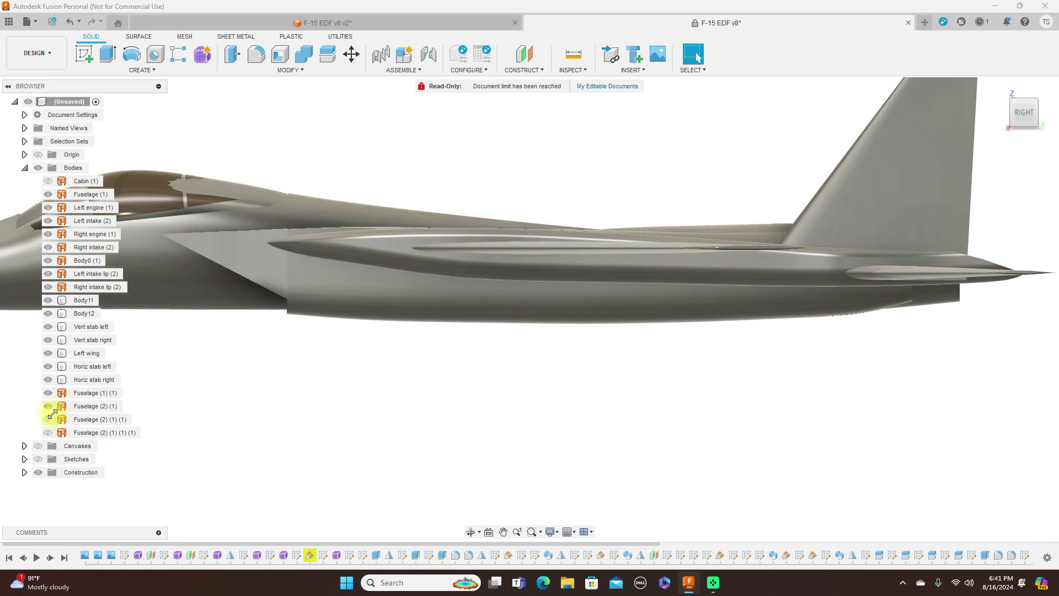
pyautogui.click(49, 419)
pyautogui.click(48, 432)
# - Hide Body8 (1) again and orbit to a three-quarter view of the jet
pyautogui.scroll(-3, 323, 438)
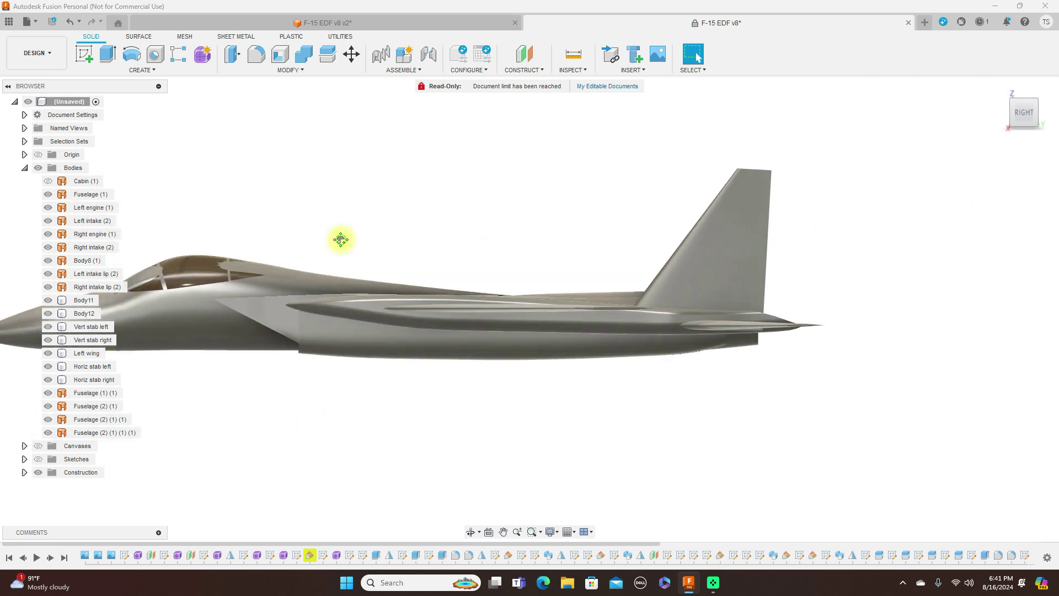
pyautogui.moveTo(340, 239); pyautogui.dragTo(632, 199, button='middle')
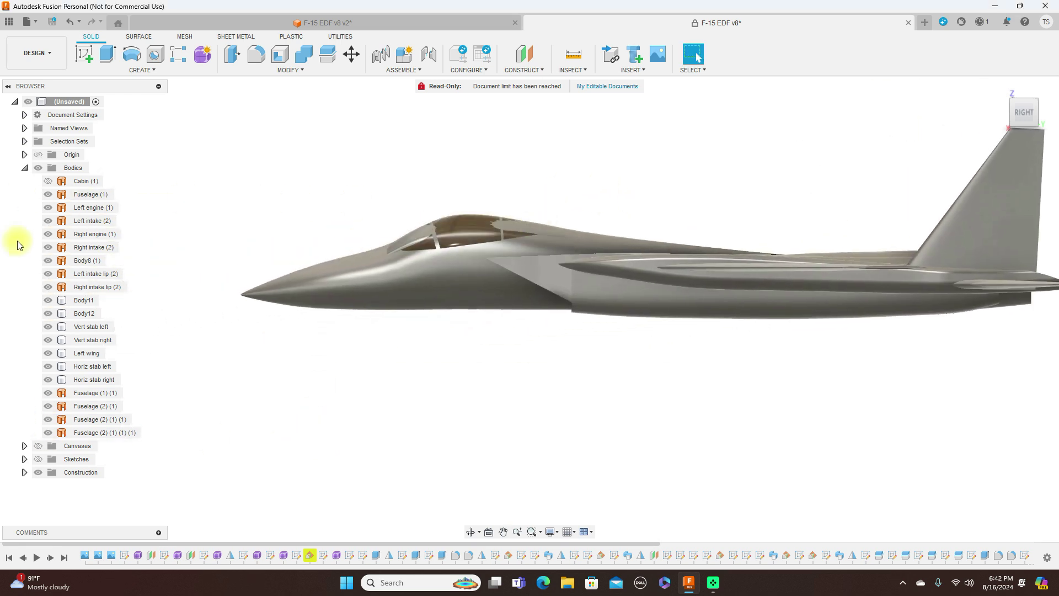
pyautogui.click(47, 260)
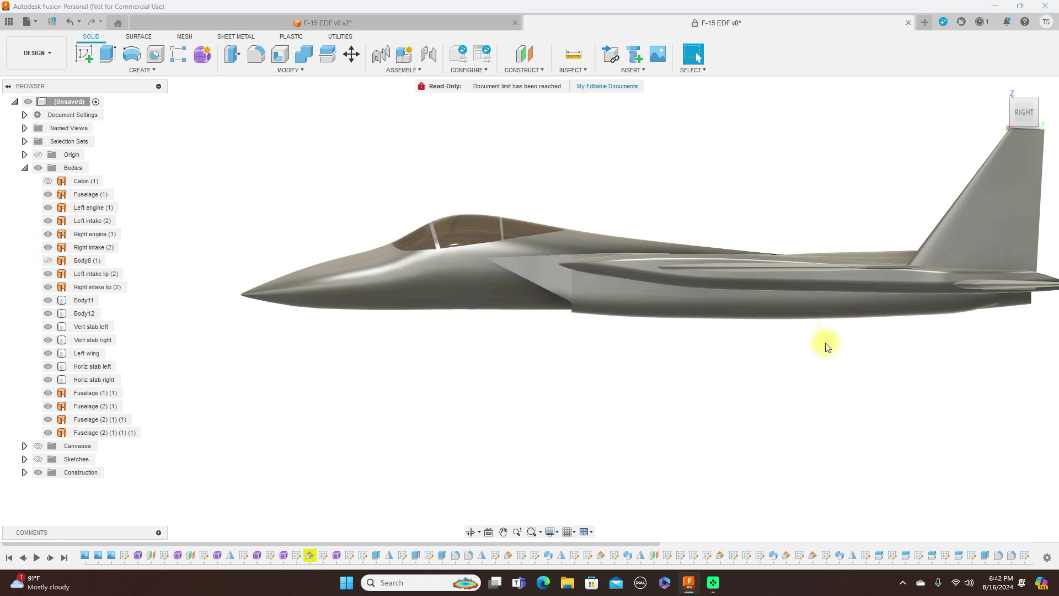
pyautogui.scroll(-1, 827, 346)
pyautogui.scroll(2, 826, 346)
pyautogui.scroll(-1, 836, 339)
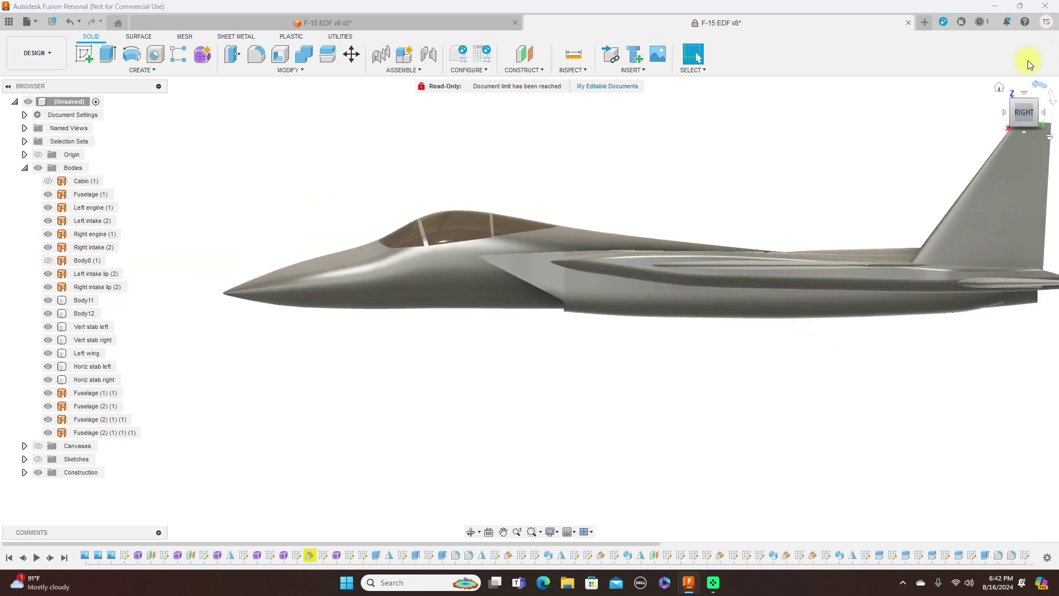
pyautogui.moveTo(1012, 105); pyautogui.dragTo(3, 124)
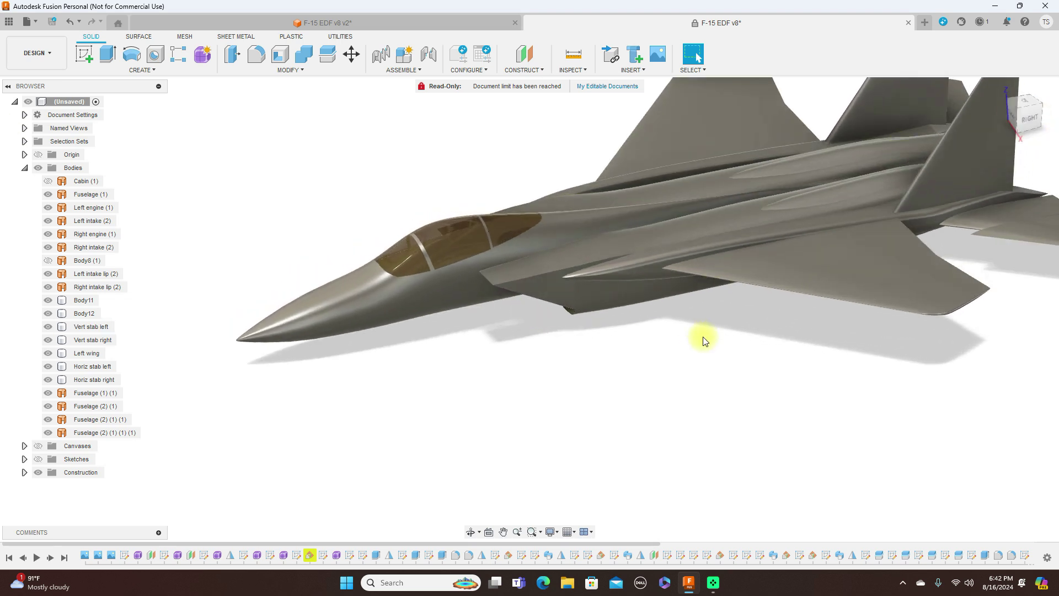
pyautogui.moveTo(702, 338)
pyautogui.keyDown('shift'); pyautogui.mouseDown(button='middle')
pyautogui.moveTo(683, 366)
pyautogui.moveTo(1016, 312)
pyautogui.mouseUp(button='middle'); pyautogui.keyUp('shift')
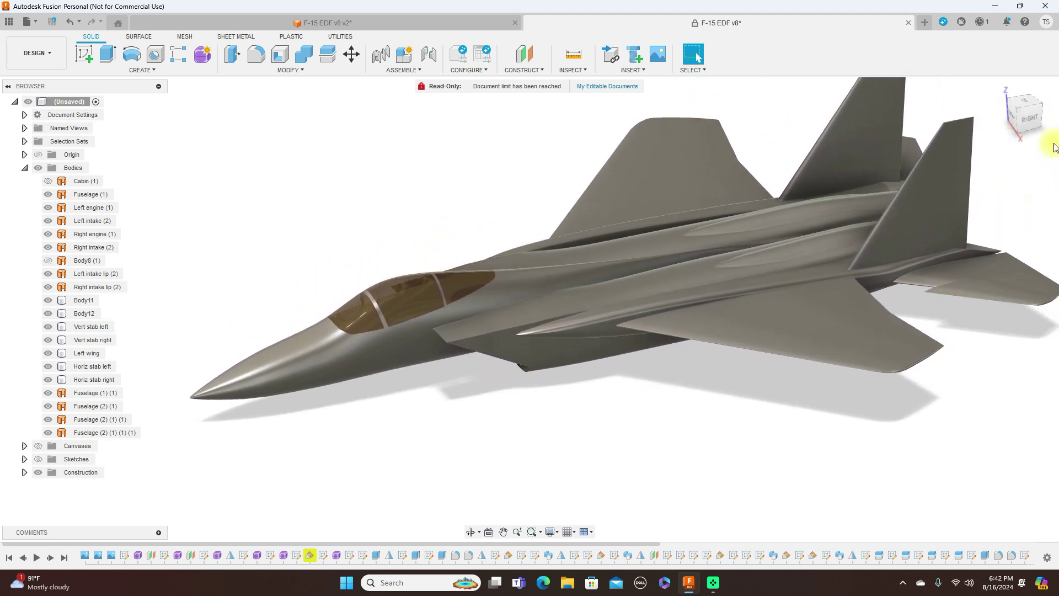
pyautogui.moveTo(1030, 106); pyautogui.dragTo(647, 343)
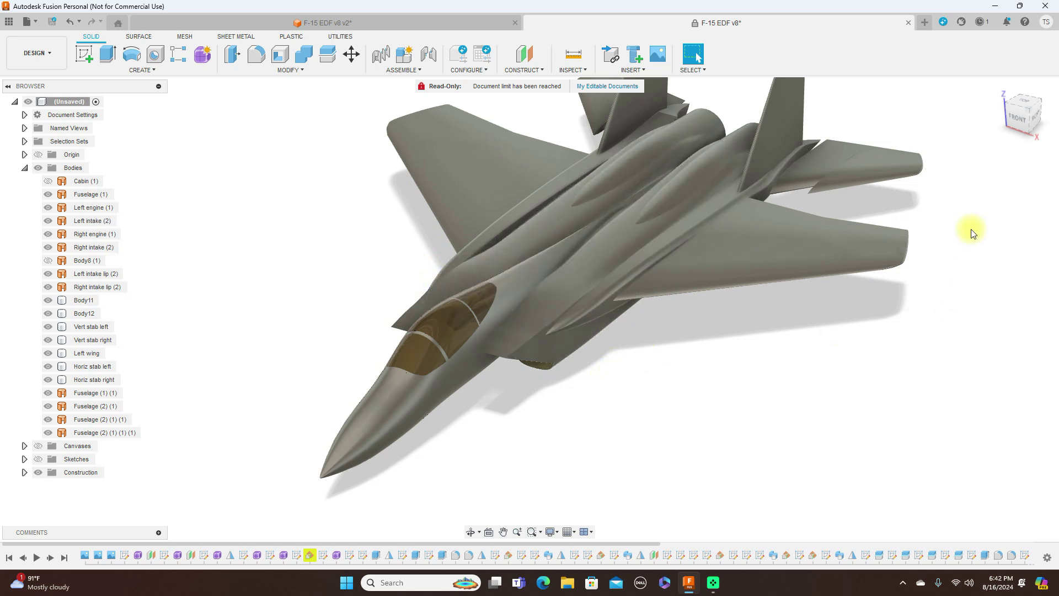
pyautogui.moveTo(1023, 118)
pyautogui.mouseDown()
pyautogui.moveTo(1020, 102)
pyautogui.moveTo(1048, 87)
pyautogui.moveTo(910, 91)
pyautogui.moveTo(906, 130)
pyautogui.moveTo(917, 104)
pyautogui.moveTo(936, 169)
pyautogui.moveTo(936, 152)
pyautogui.moveTo(33, 73)
pyautogui.moveTo(24, 53)
pyautogui.moveTo(1011, 64)
pyautogui.moveTo(945, 95)
pyautogui.moveTo(855, 94)
pyautogui.moveTo(1028, 114)
pyautogui.mouseUp()
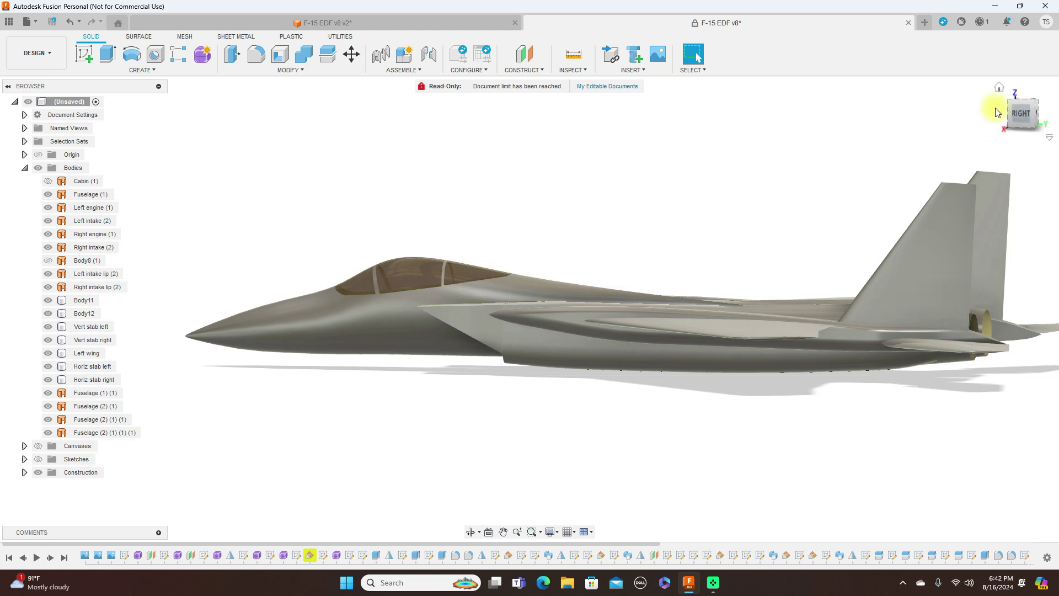
pyautogui.click(1021, 103)
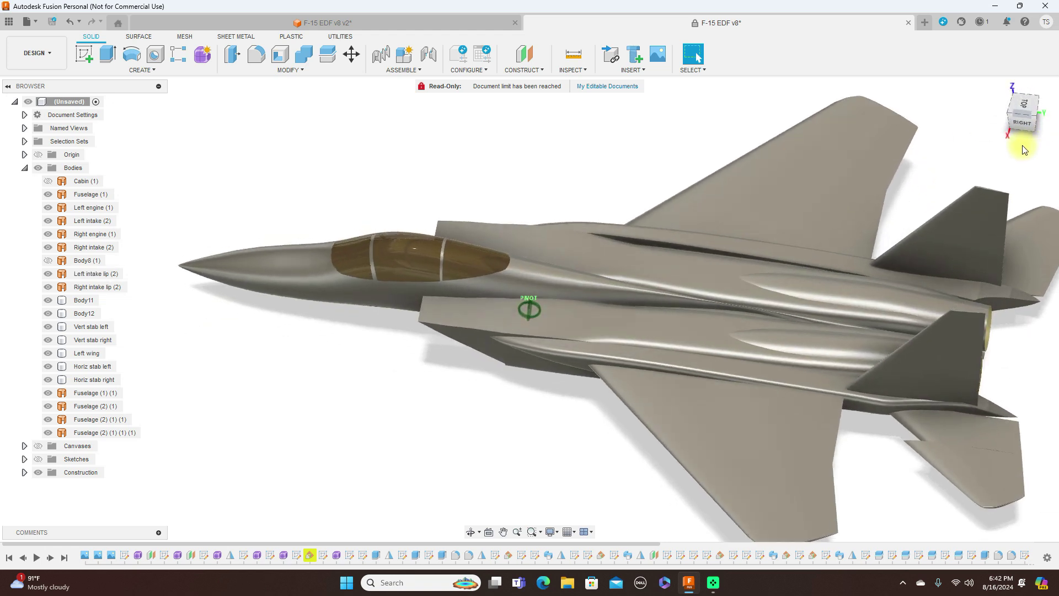
# - Apply a 1 mm Fillet to the front edge of the left intake lip
pyautogui.click(255, 54)
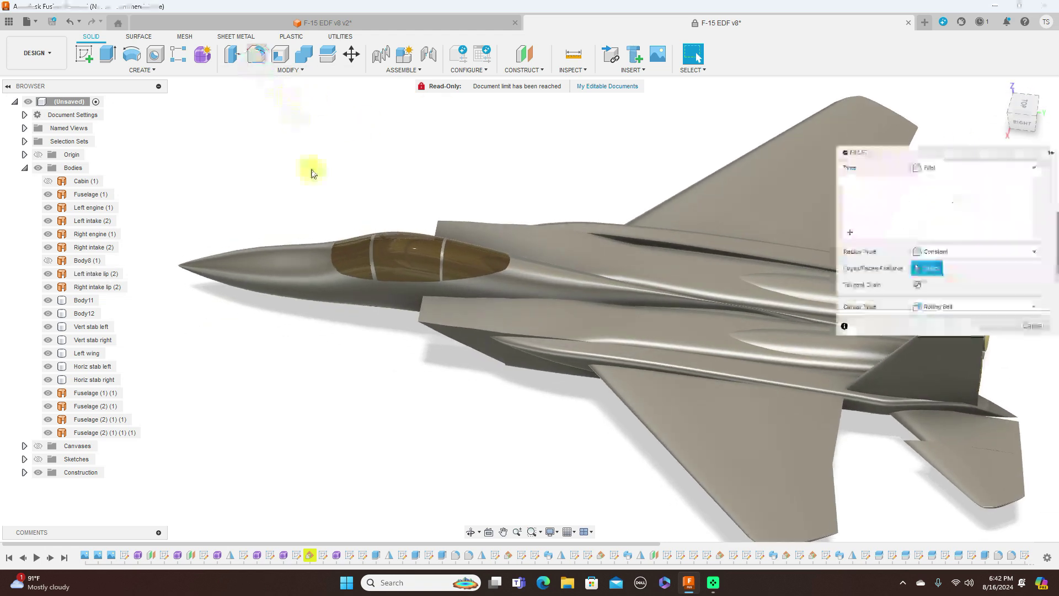
pyautogui.click(438, 323)
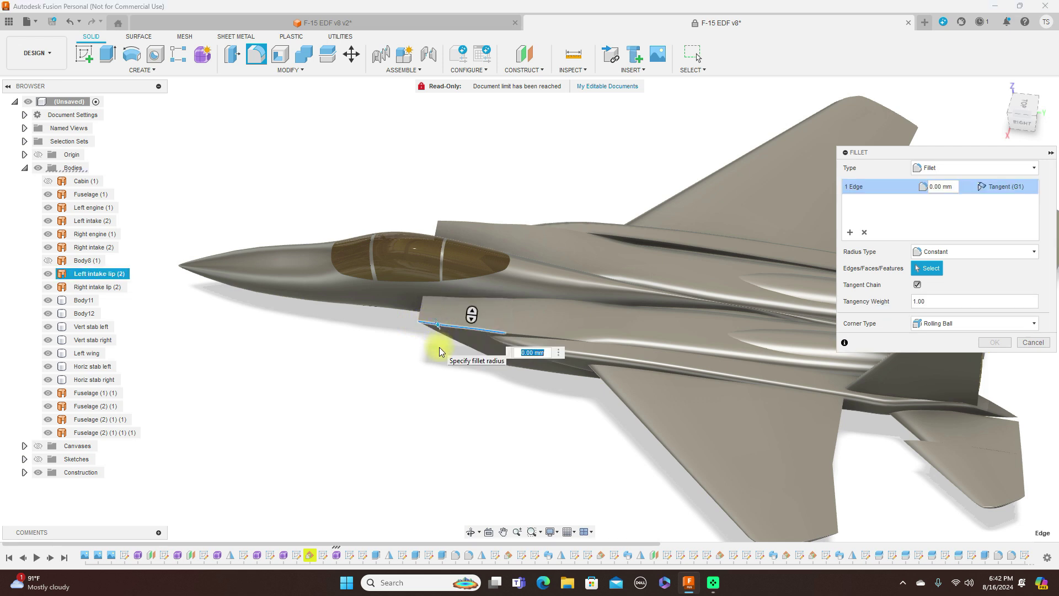
pyautogui.press('Return')
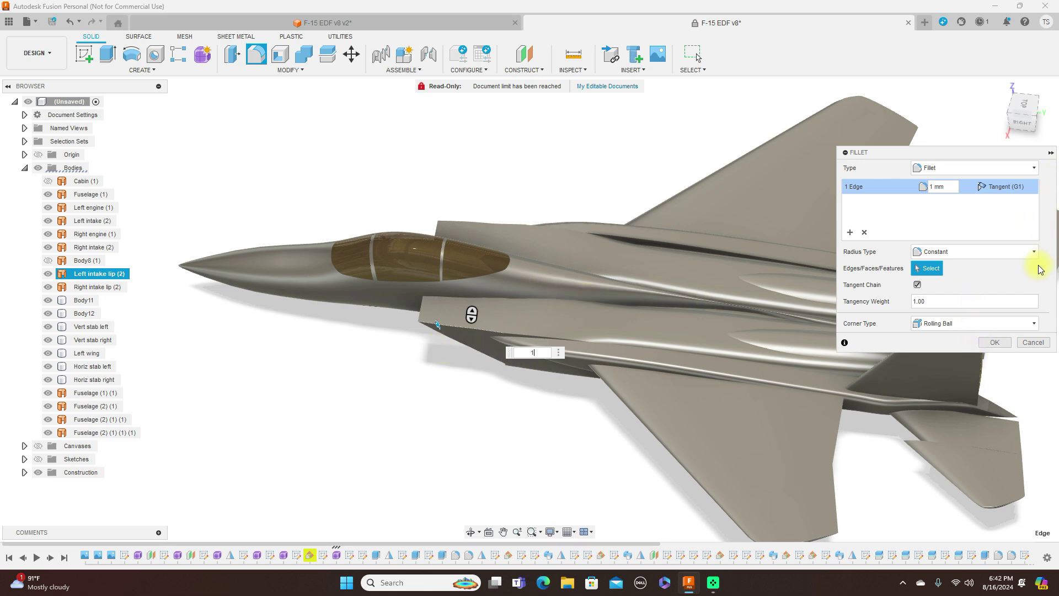
pyautogui.click(995, 342)
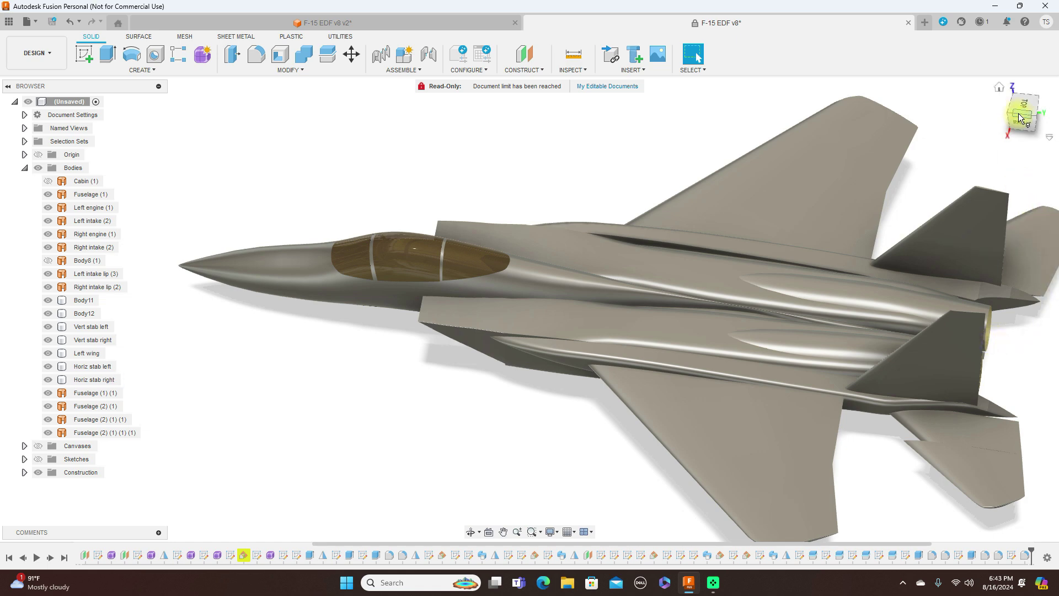
pyautogui.moveTo(1020, 117)
pyautogui.keyDown('shift'); pyautogui.mouseDown(button='middle')
pyautogui.moveTo(130, 83)
pyautogui.moveTo(170, 87)
pyautogui.moveTo(154, 87)
pyautogui.moveTo(72, 29)
pyautogui.moveTo(1036, 95)
pyautogui.moveTo(974, 90)
pyautogui.moveTo(969, 66)
pyautogui.moveTo(1021, 120)
pyautogui.mouseUp(button='middle'); pyautogui.keyUp('shift')
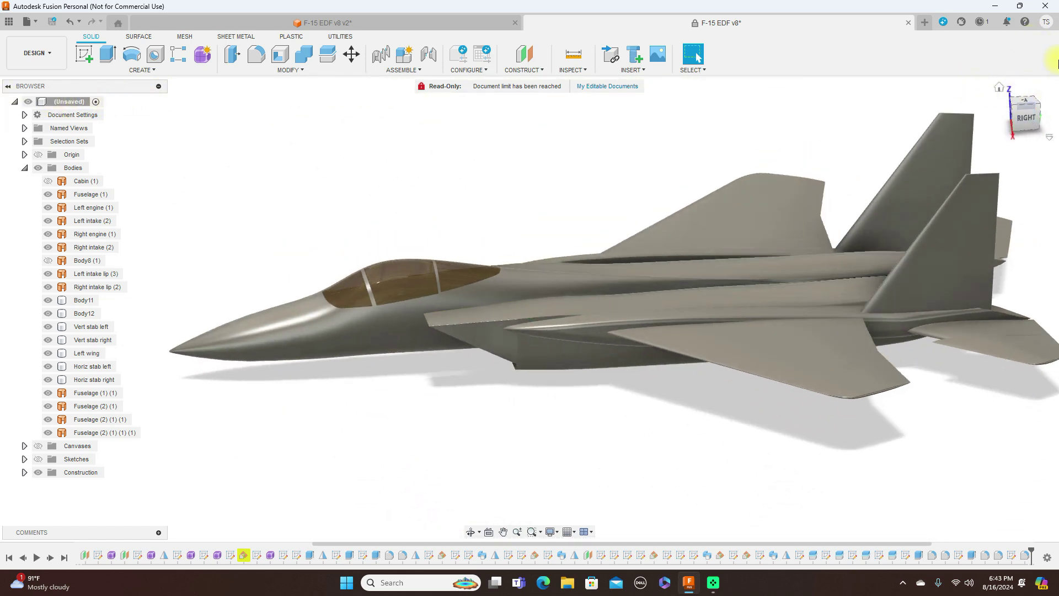
# - Switch to the TOP view, centre the tail, and show the F-15 blueprint canvas
pyautogui.moveTo(1011, 118)
pyautogui.keyDown('shift'); pyautogui.mouseDown(button='middle')
pyautogui.moveTo(1042, 95)
pyautogui.moveTo(917, 94)
pyautogui.moveTo(974, 135)
pyautogui.mouseUp(button='middle'); pyautogui.keyUp('shift')
pyautogui.click(987, 160)
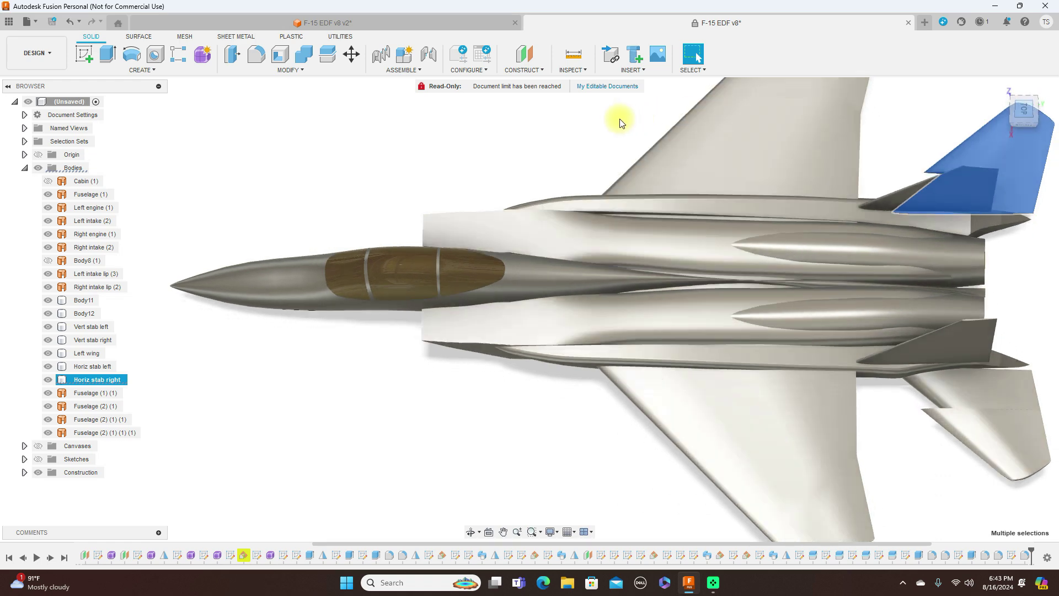
pyautogui.keyDown('shift'); pyautogui.moveTo(620, 123); pyautogui.dragTo(612, 128, button='middle'); pyautogui.keyUp('shift')
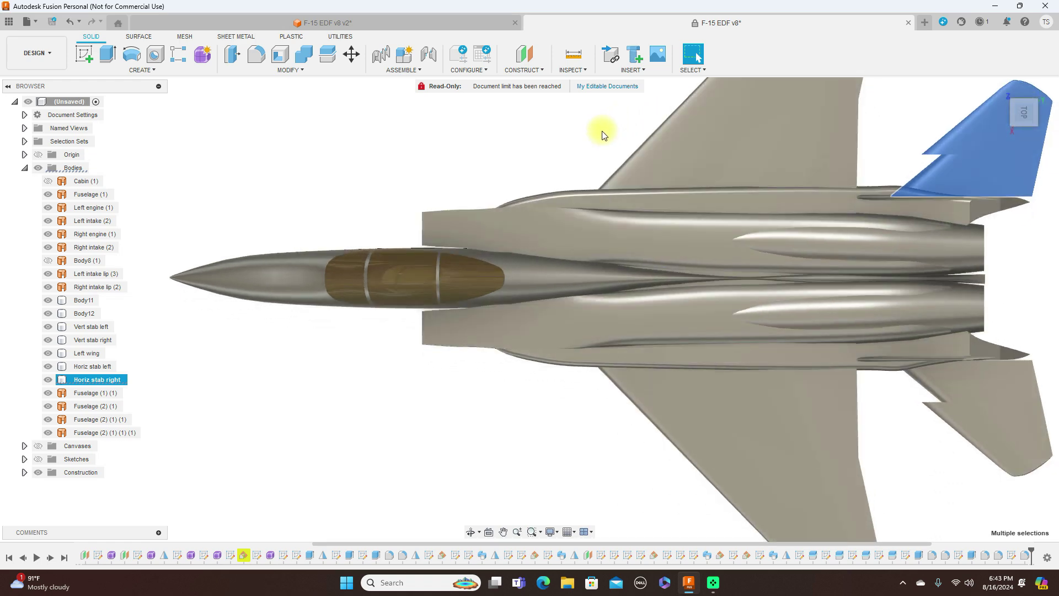
pyautogui.moveTo(534, 148); pyautogui.dragTo(353, 140, button='middle')
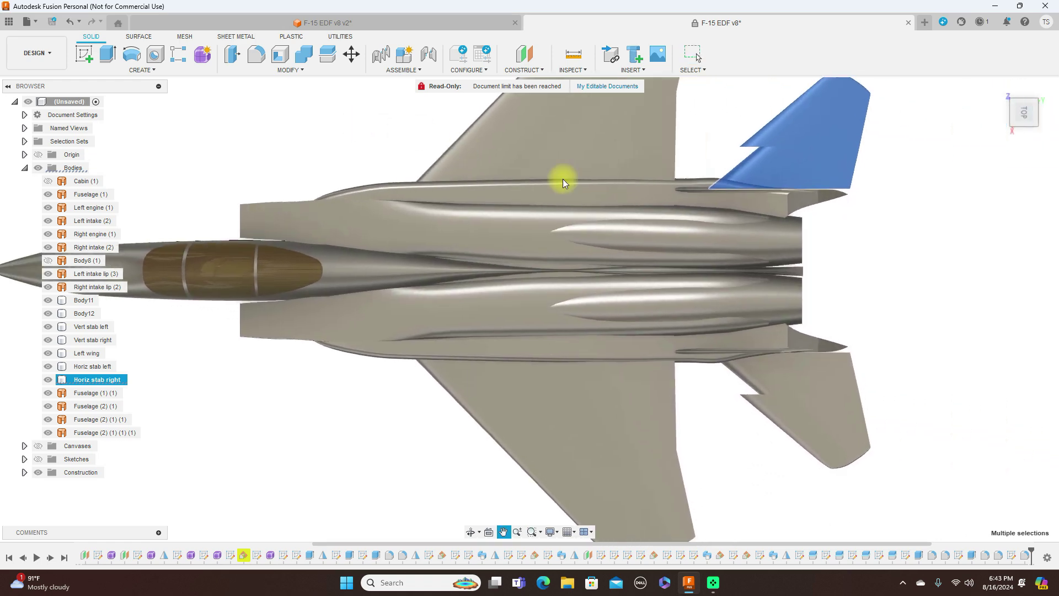
pyautogui.click(918, 284)
pyautogui.scroll(-3, 918, 284)
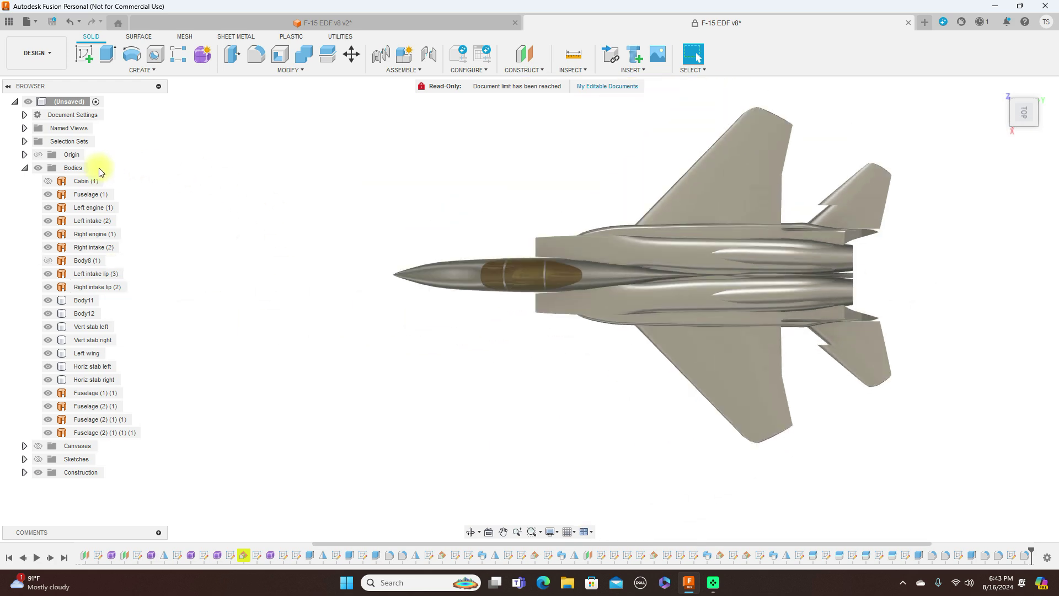
pyautogui.click(37, 446)
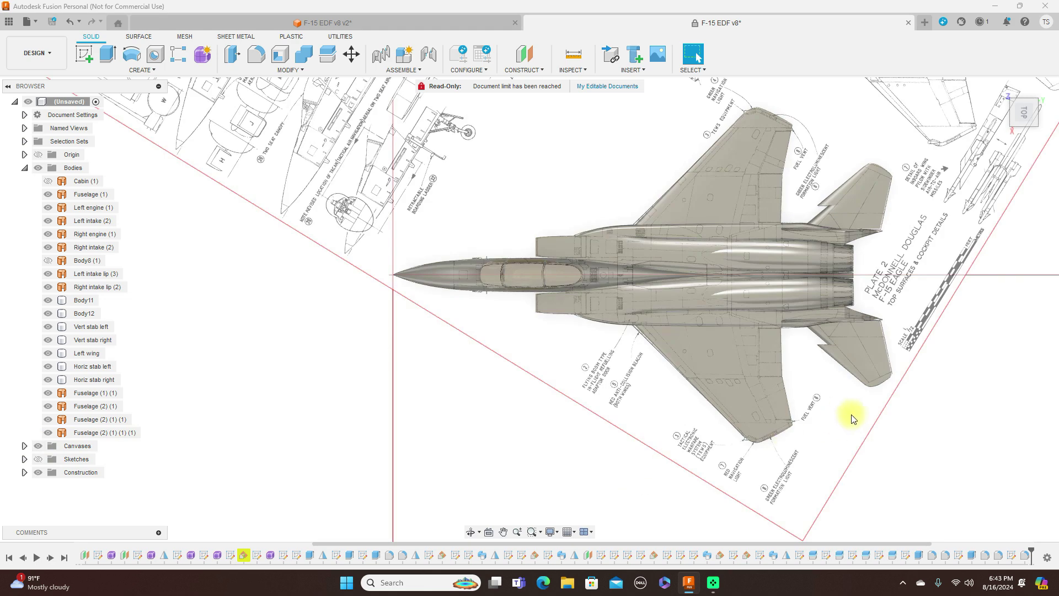
# - Create a new sketch on the top plane, viewed with the aircraft lying horizontally
pyautogui.scroll(3, 733, 397)
pyautogui.scroll(3, 719, 380)
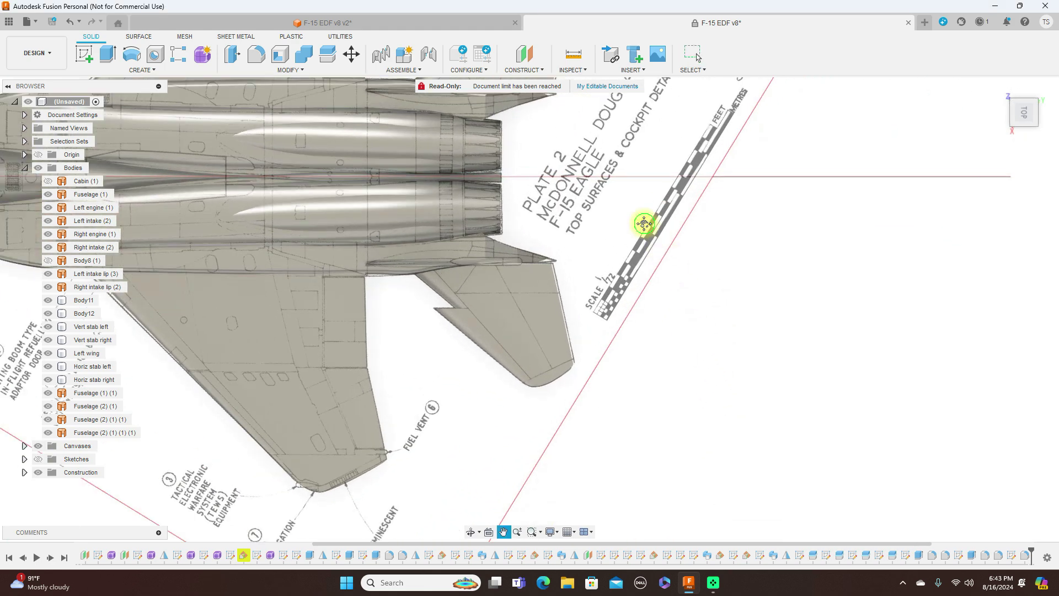
pyautogui.moveTo(644, 223); pyautogui.dragTo(785, 266)
pyautogui.press('Escape')
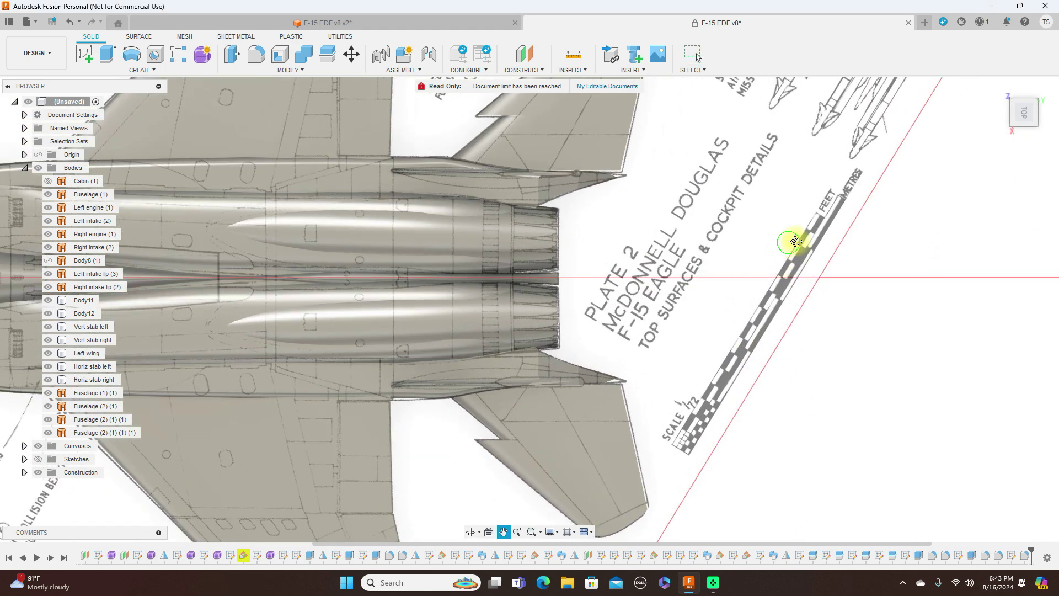
pyautogui.click(83, 54)
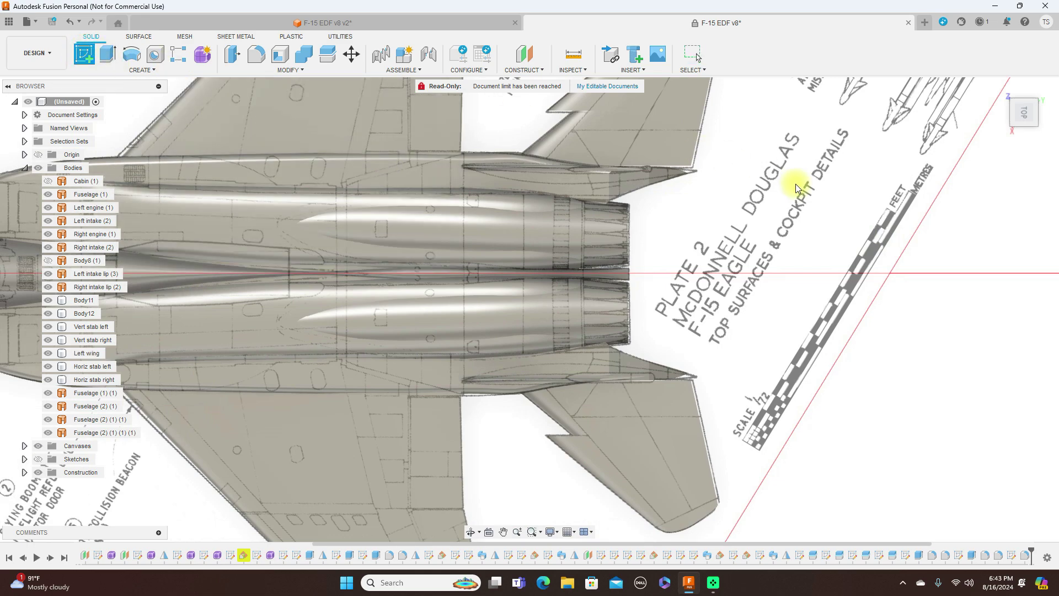
pyautogui.click(791, 210)
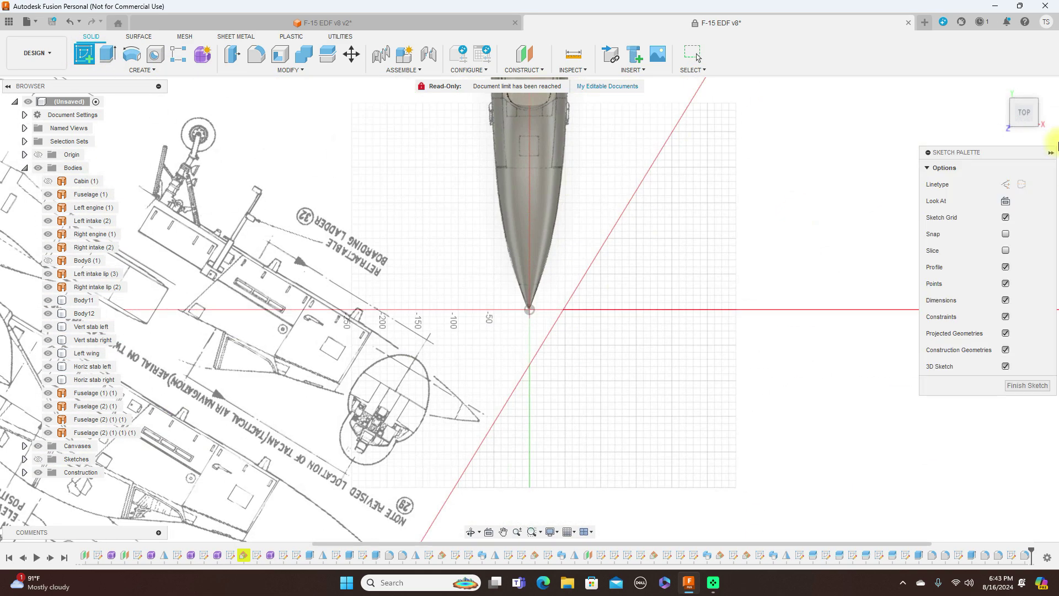
pyautogui.click(1050, 98)
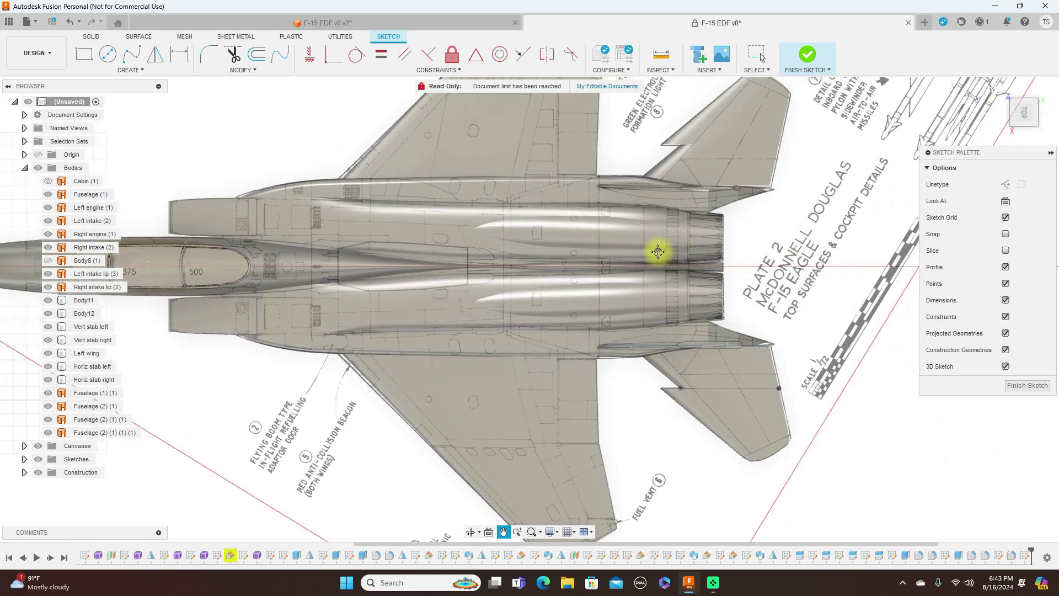
pyautogui.scroll(3, 657, 248)
pyautogui.scroll(3, 601, 236)
pyautogui.scroll(4, 749, 263)
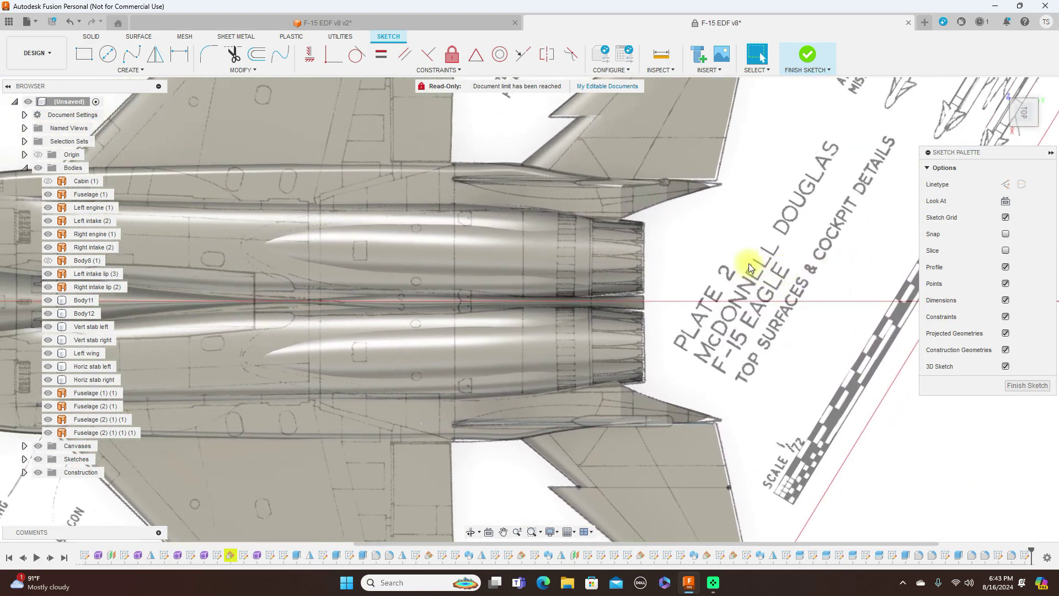
# - Draw a vertical line across both engine nozzles and finish the sketch
pyautogui.press('l')
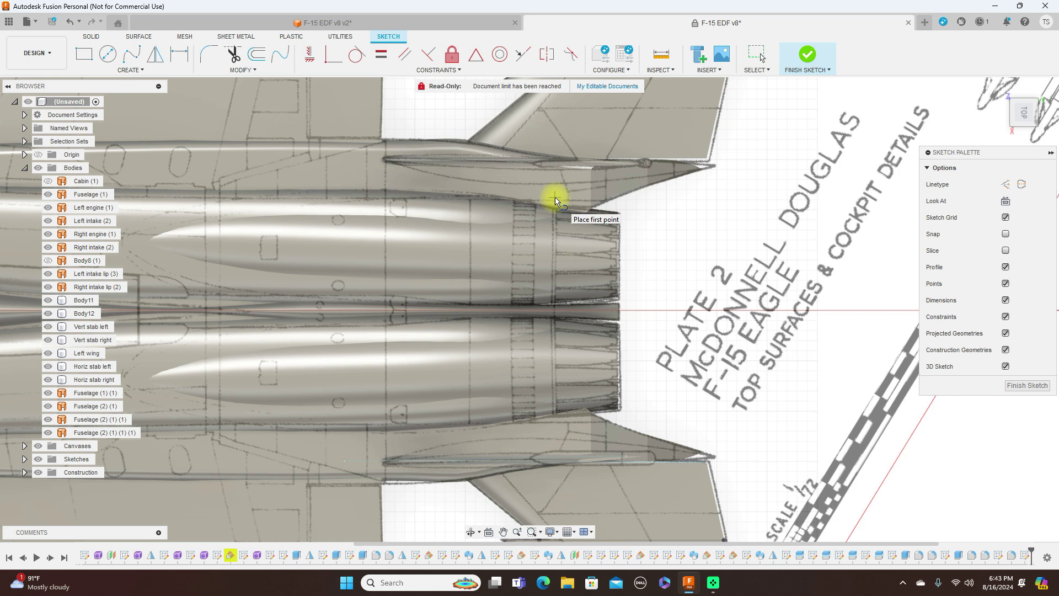
pyautogui.click(554, 422)
pyautogui.rightClick(558, 422)
pyautogui.press('Escape')
pyautogui.press('Escape')
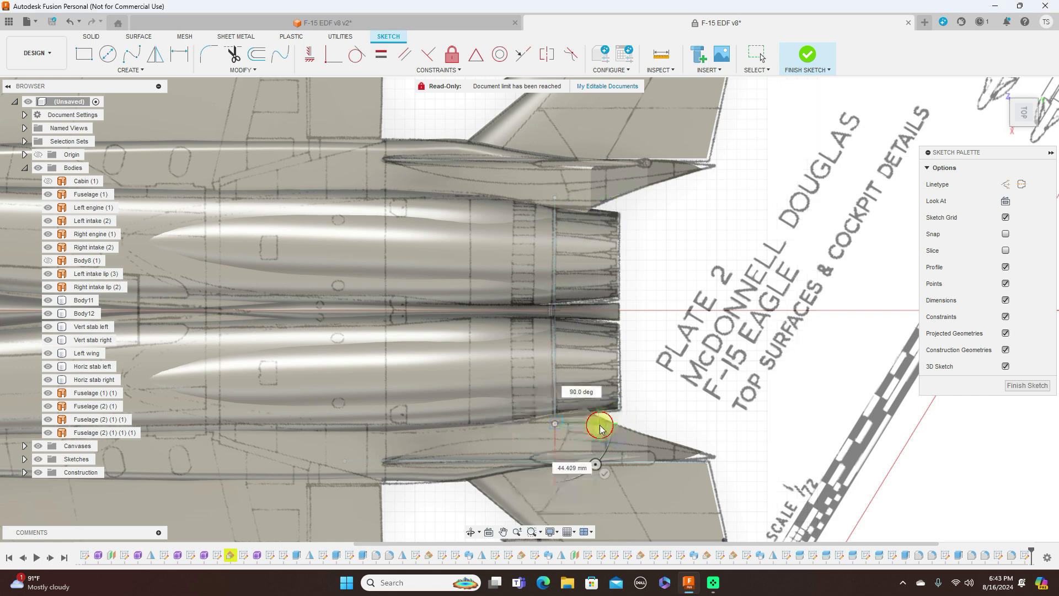
pyautogui.click(1020, 386)
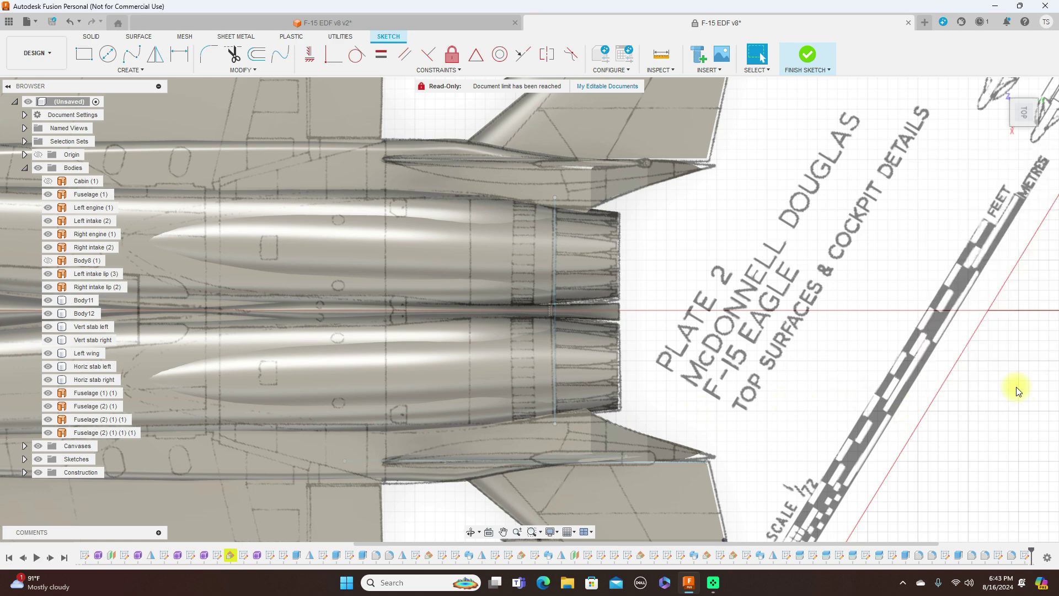
pyautogui.scroll(-2, 871, 315)
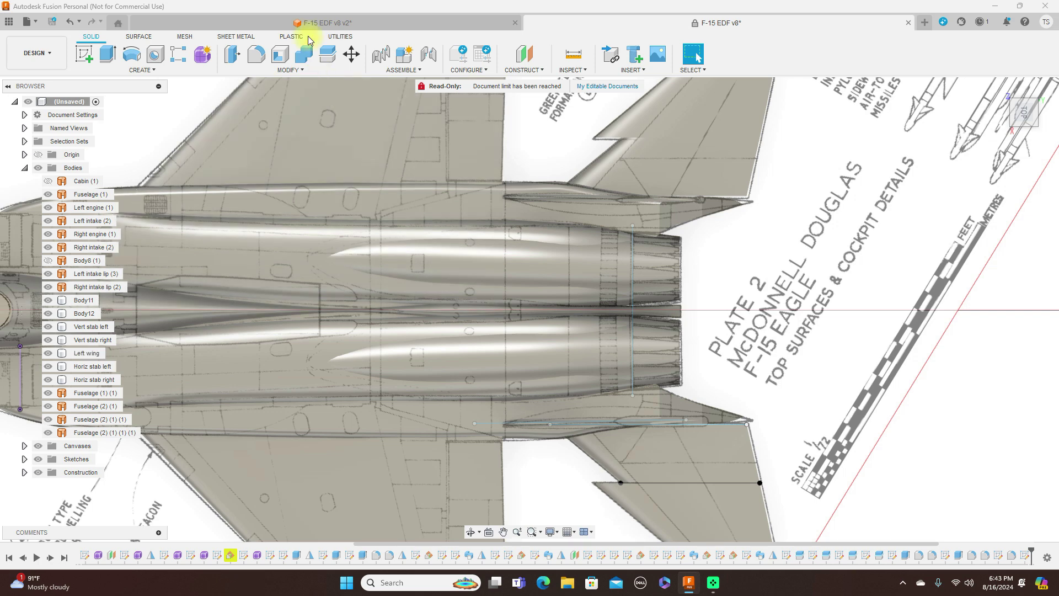
# - Split the right engine body at the vertical sketch line
pyautogui.click(328, 53)
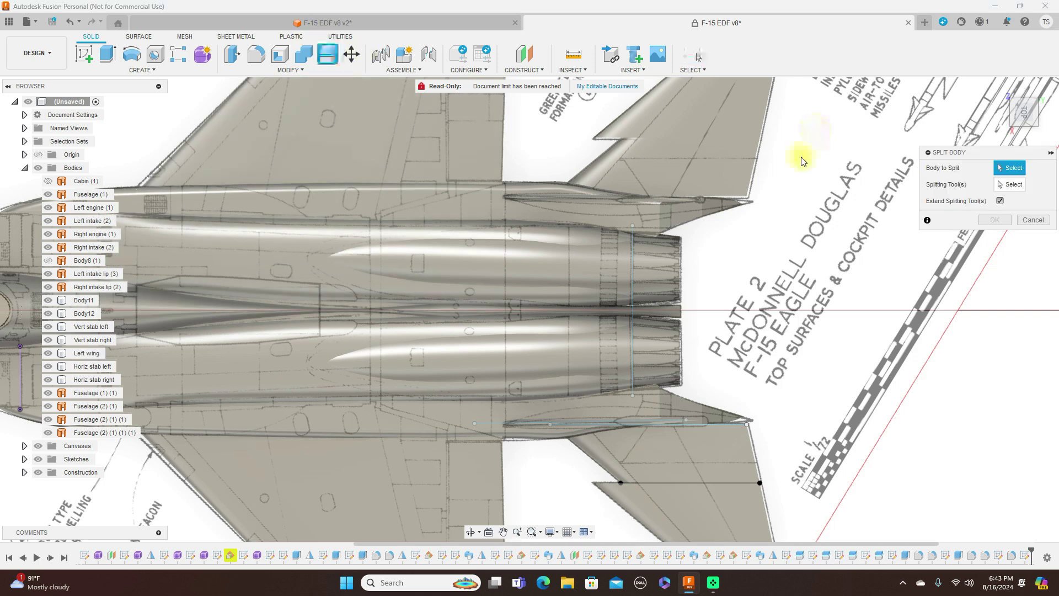
pyautogui.click(606, 274)
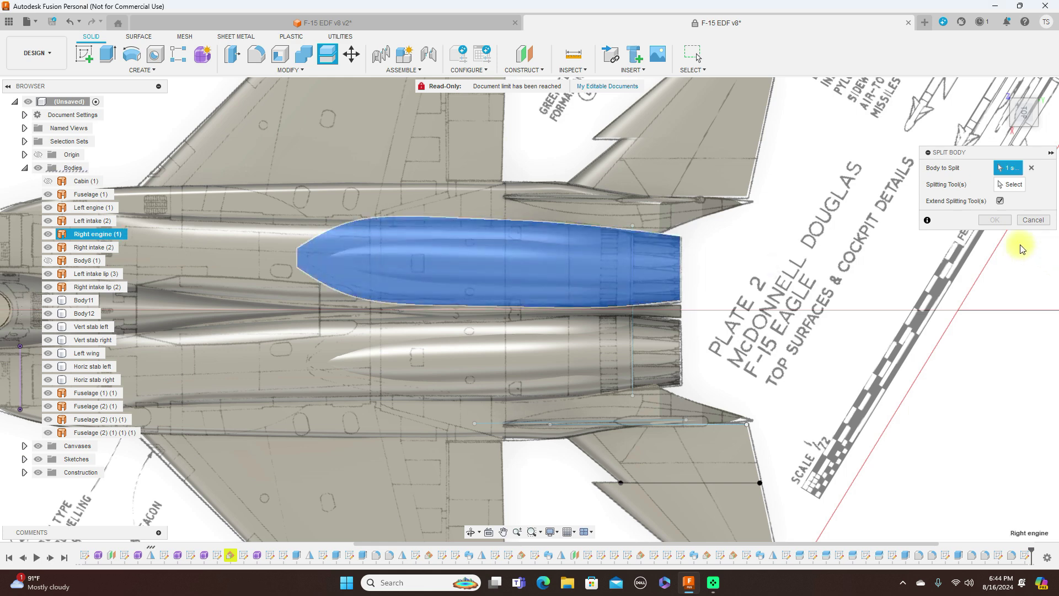
pyautogui.click(1014, 188)
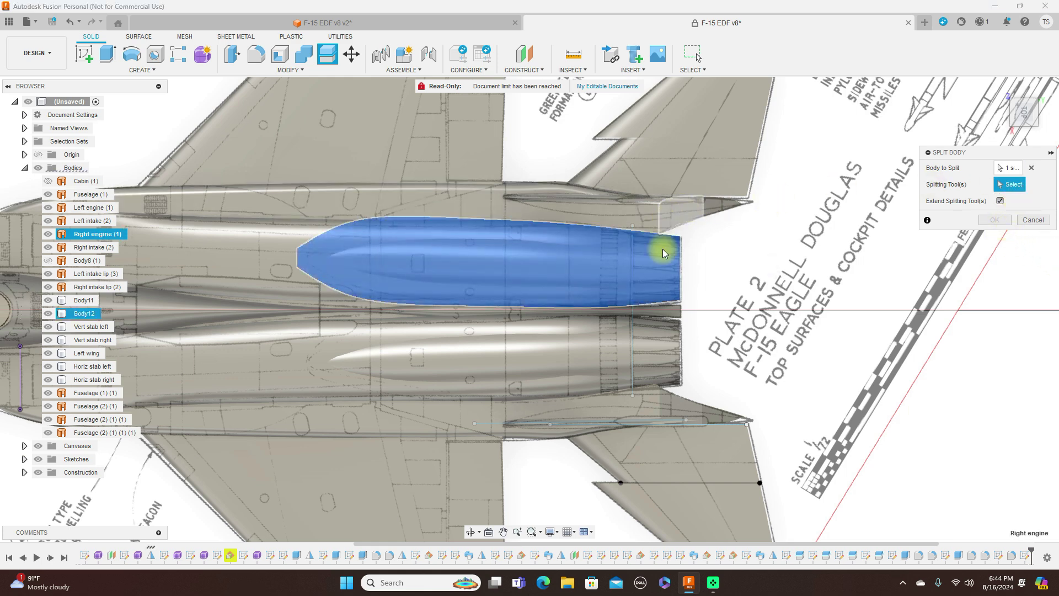
pyautogui.click(632, 314)
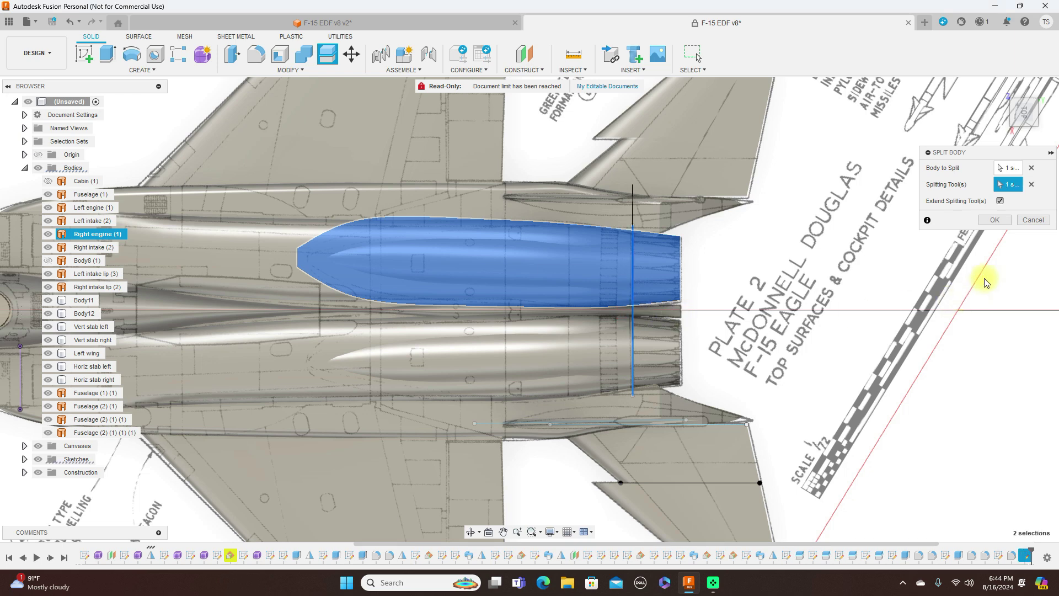
pyautogui.click(994, 221)
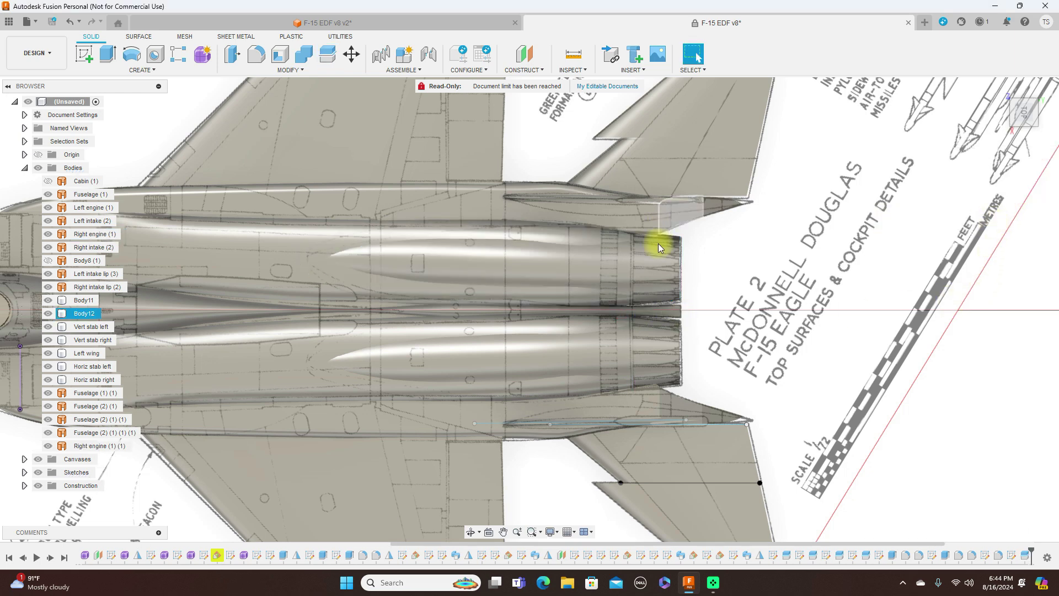
# - Split the left engine body using the Sketch36 line as the cutting tool
pyautogui.click(668, 331)
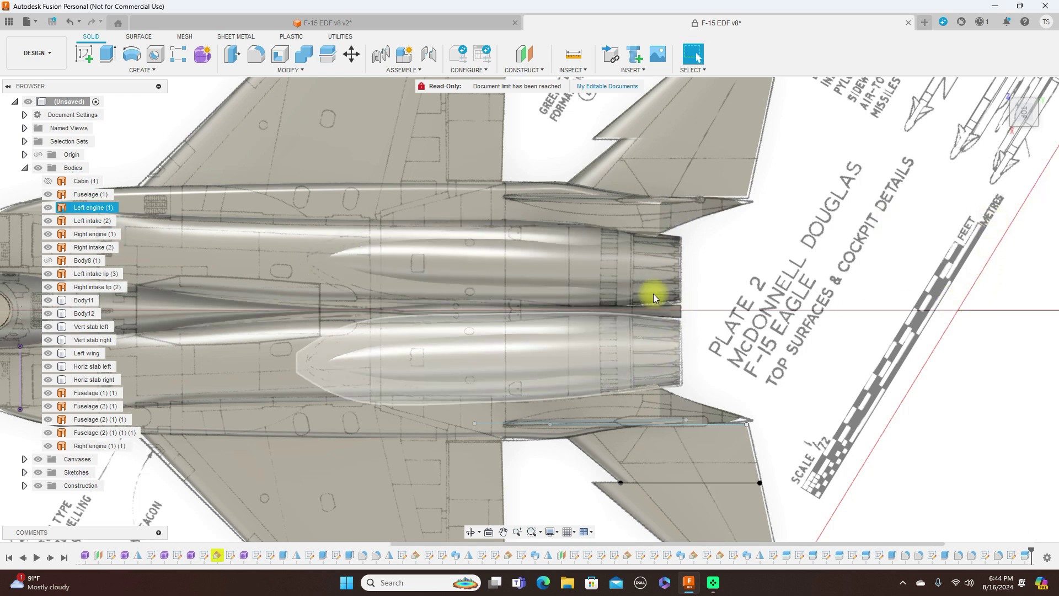
pyautogui.press('Escape')
pyautogui.click(330, 55)
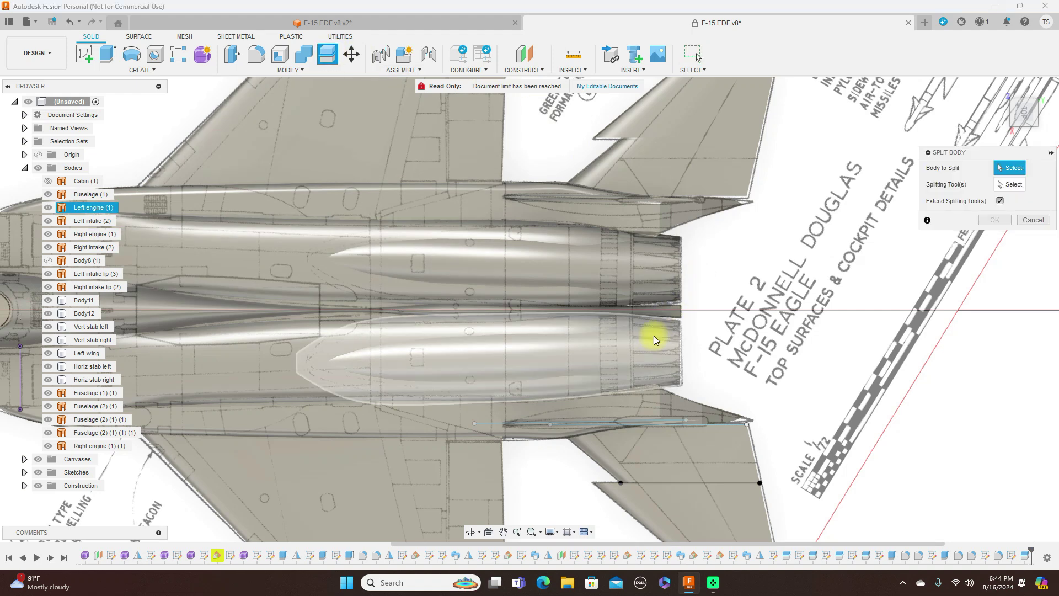
pyautogui.click(652, 342)
pyautogui.click(1010, 184)
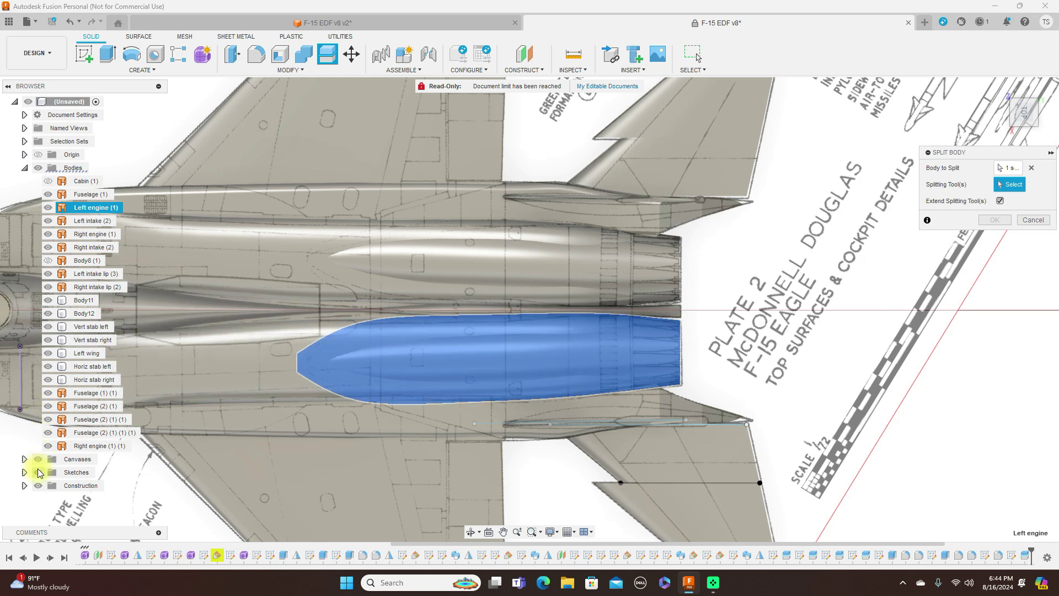
pyautogui.click(24, 472)
pyautogui.scroll(-10, 12, 458)
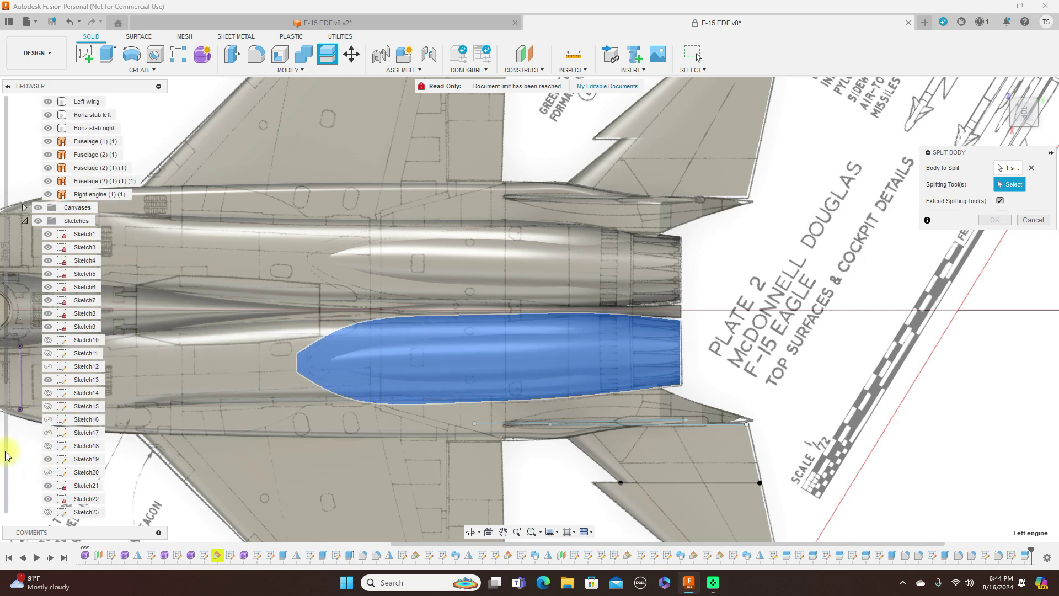
pyautogui.click(48, 499)
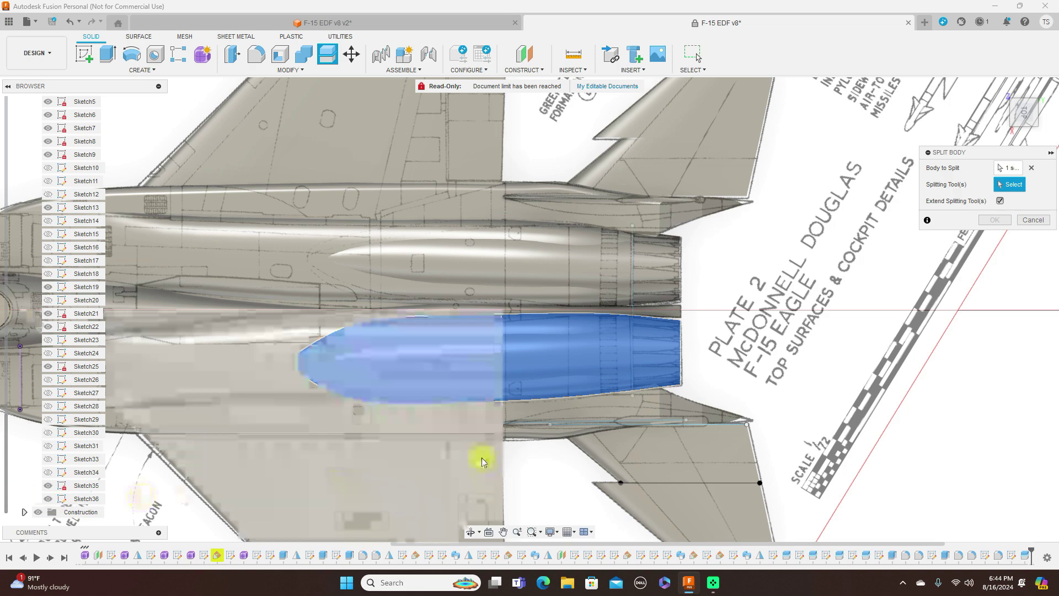
pyautogui.click(632, 289)
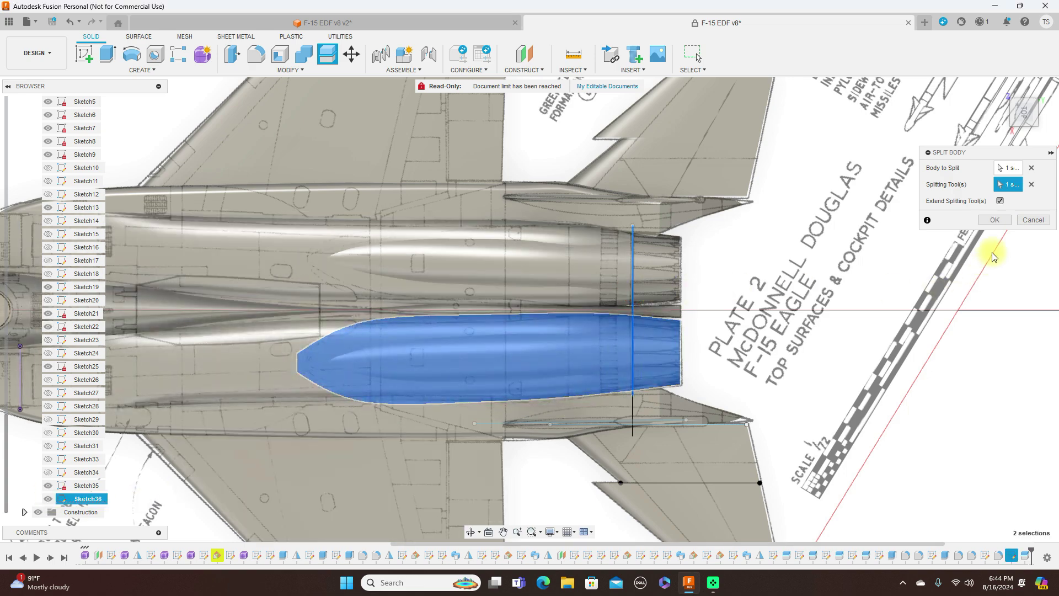
pyautogui.click(1004, 225)
# - Collapse the Sketches and Bodies folders in the browser
pyautogui.scroll(-4, 935, 268)
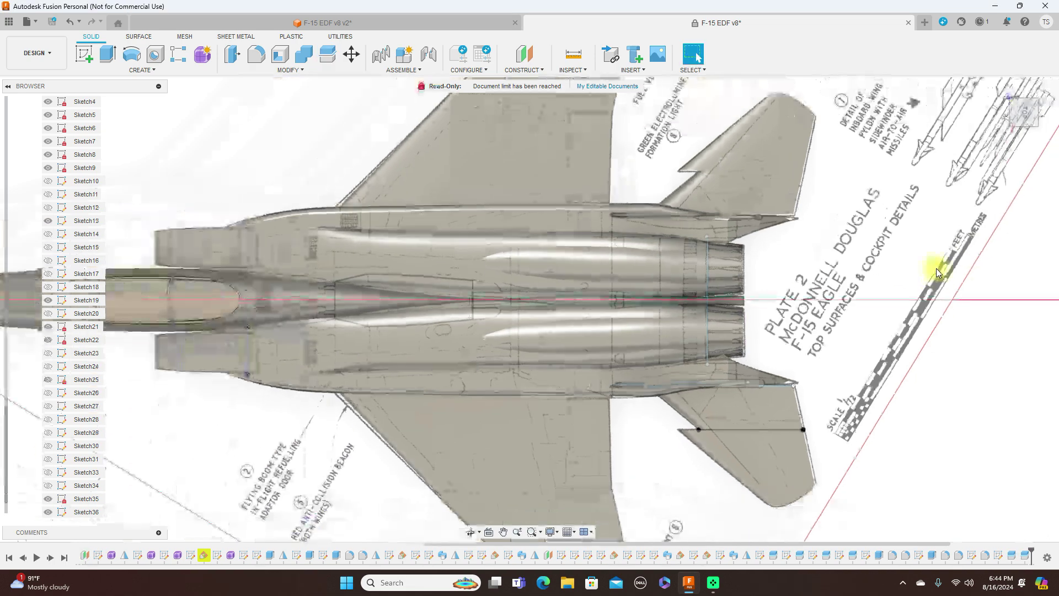
pyautogui.scroll(3, 17, 267)
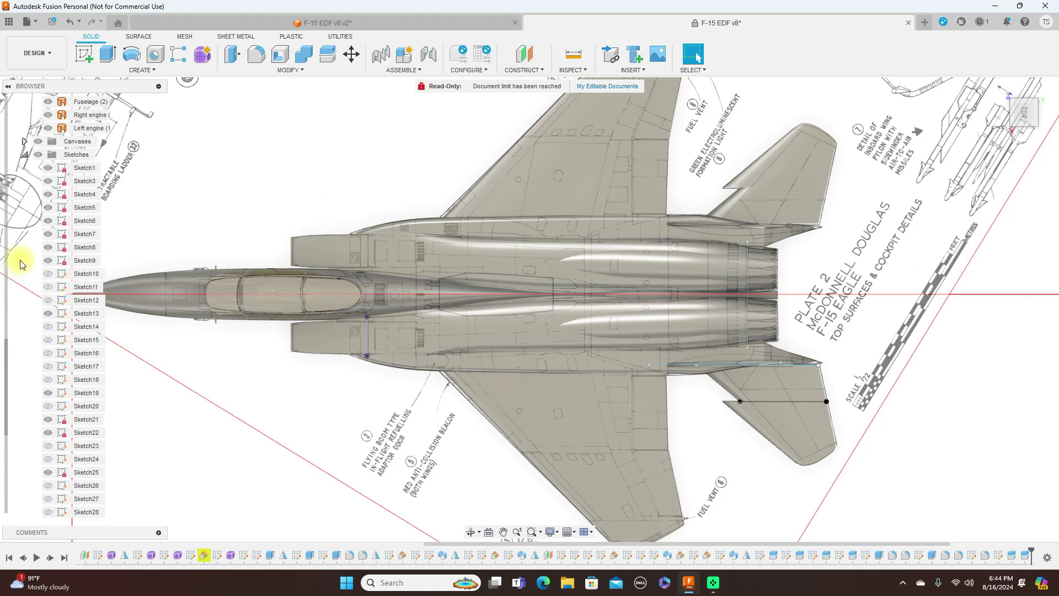
pyautogui.click(25, 182)
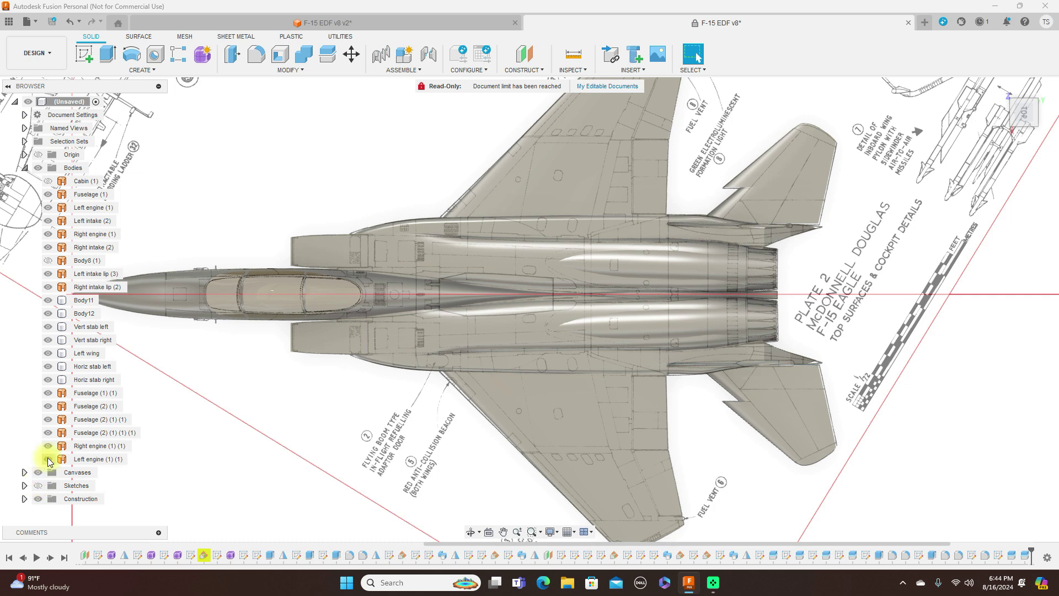
pyautogui.click(26, 168)
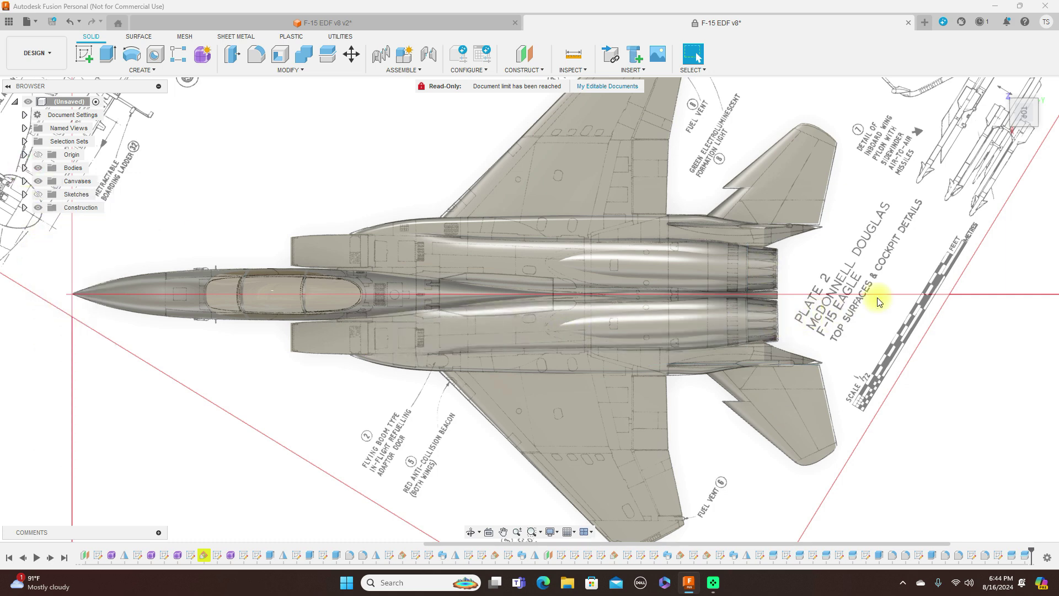
# - Apply Coating - Black Oxide to both the upper and lower nozzle bodies
pyautogui.scroll(2, 878, 301)
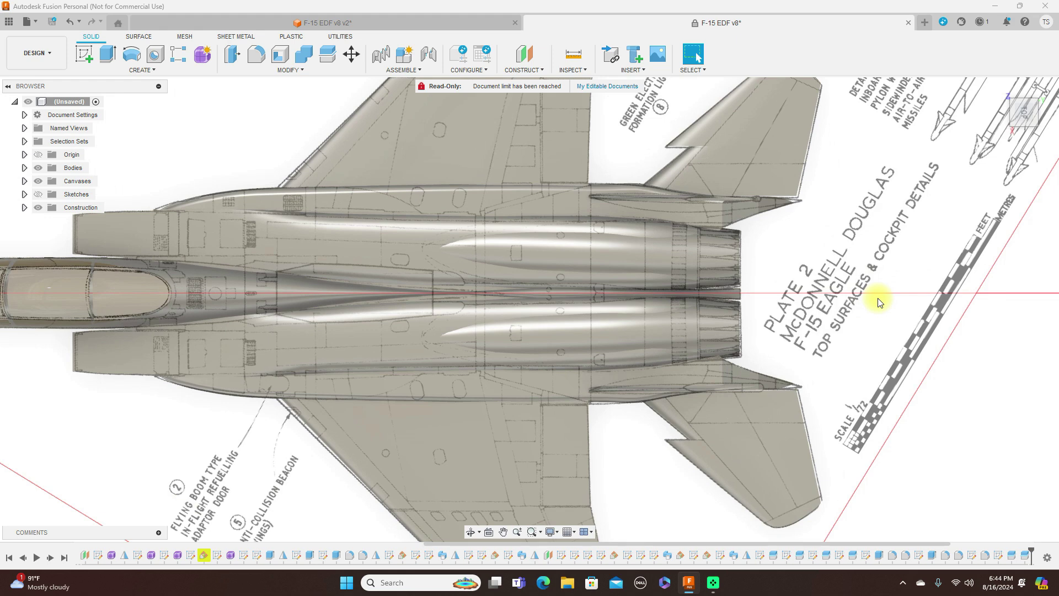
pyautogui.press('a')
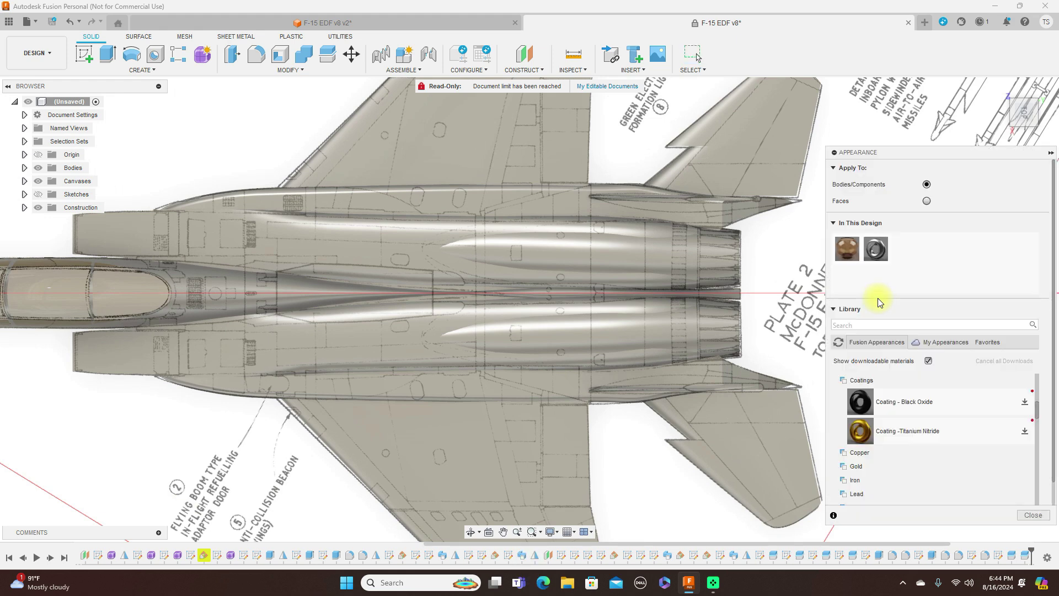
pyautogui.moveTo(859, 401); pyautogui.dragTo(728, 263)
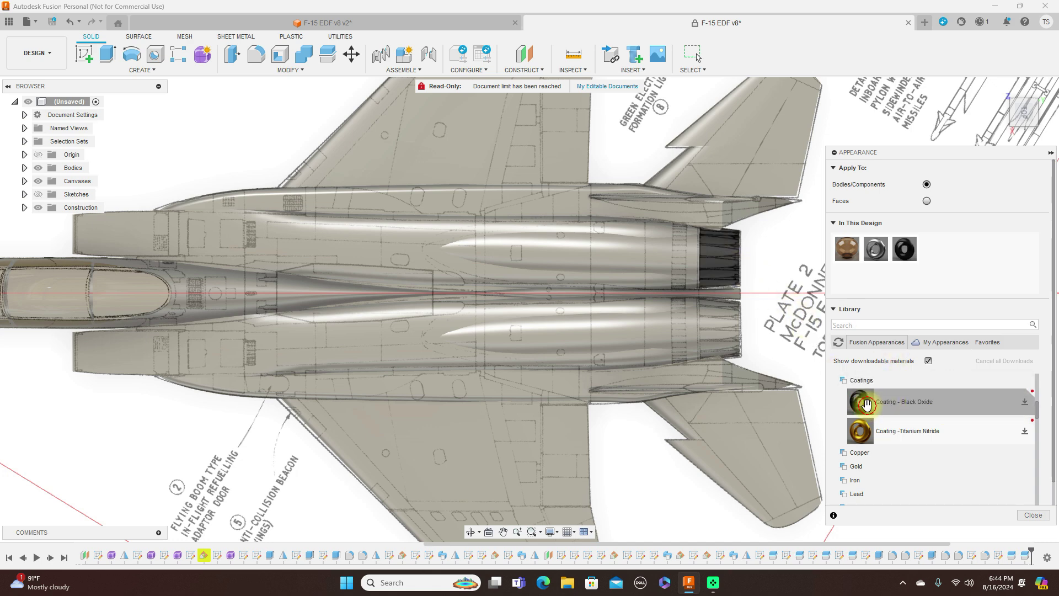
pyautogui.moveTo(866, 405); pyautogui.dragTo(718, 313)
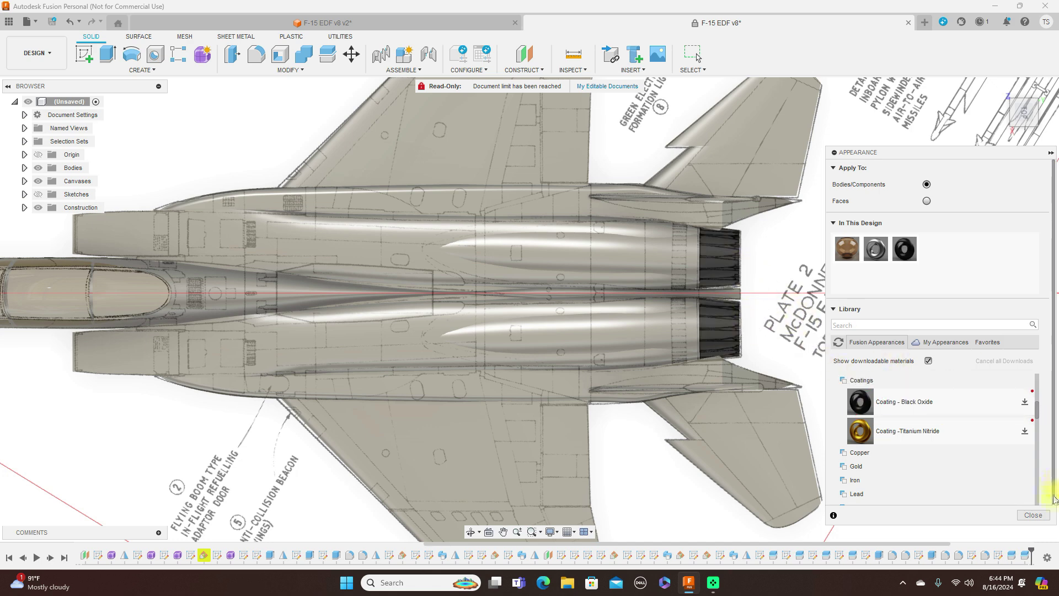
pyautogui.click(1033, 515)
pyautogui.scroll(-5, 987, 294)
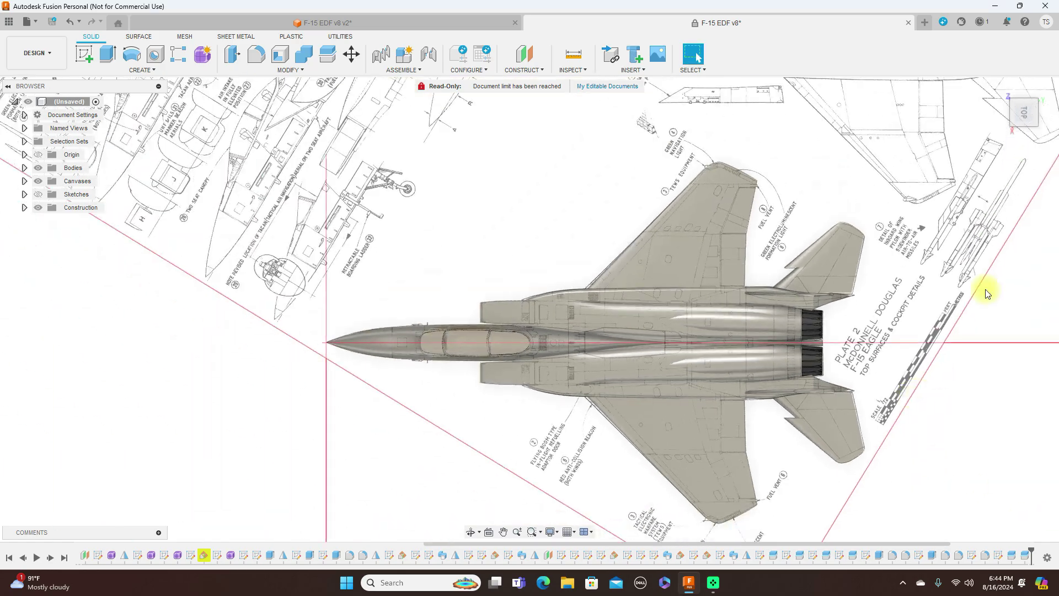
pyautogui.moveTo(1011, 124); pyautogui.dragTo(1024, 86)
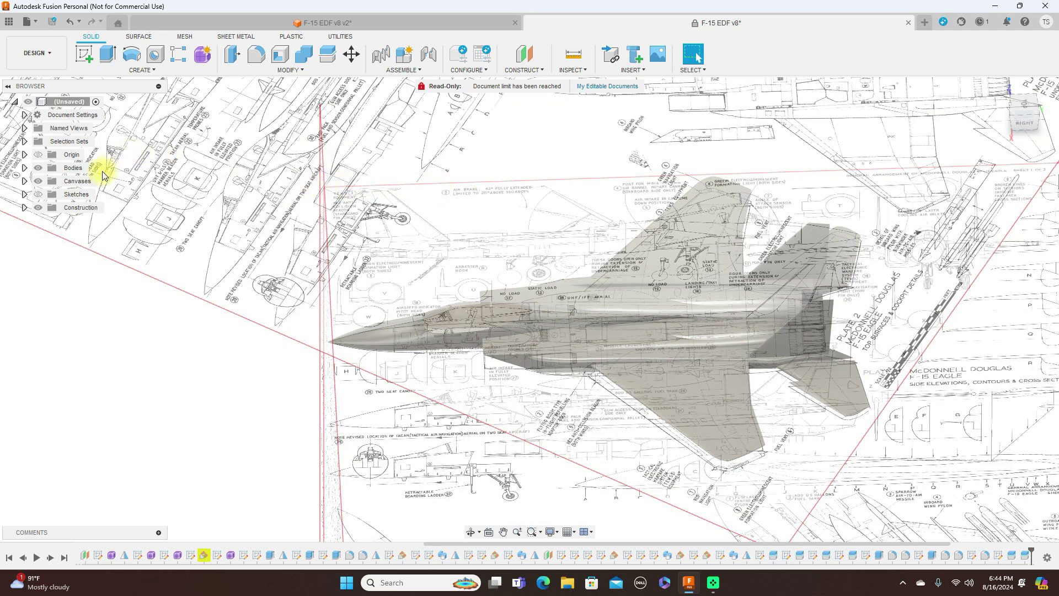
pyautogui.click(38, 180)
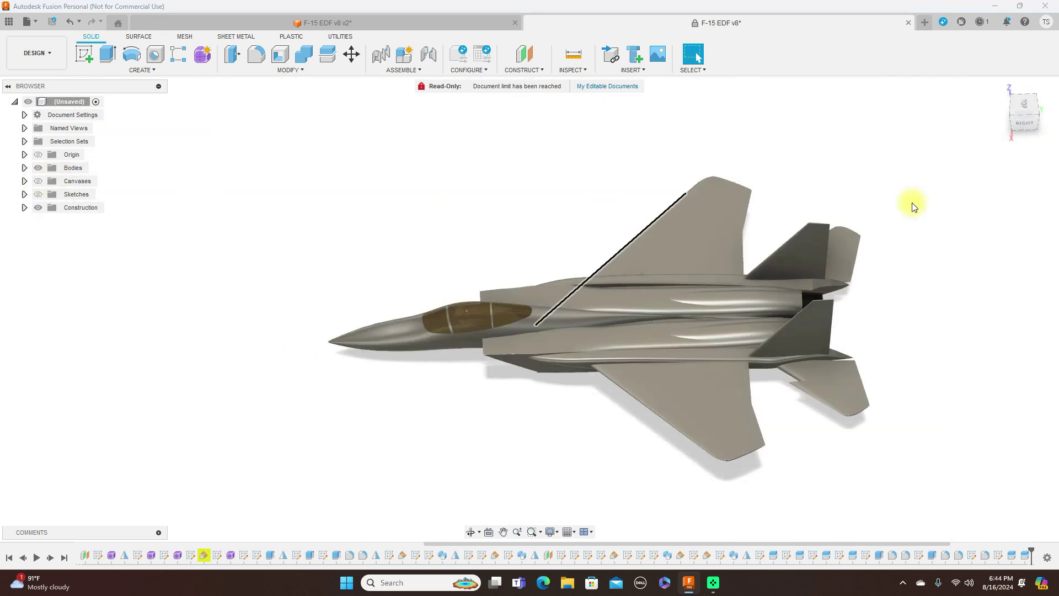
pyautogui.click(1012, 117)
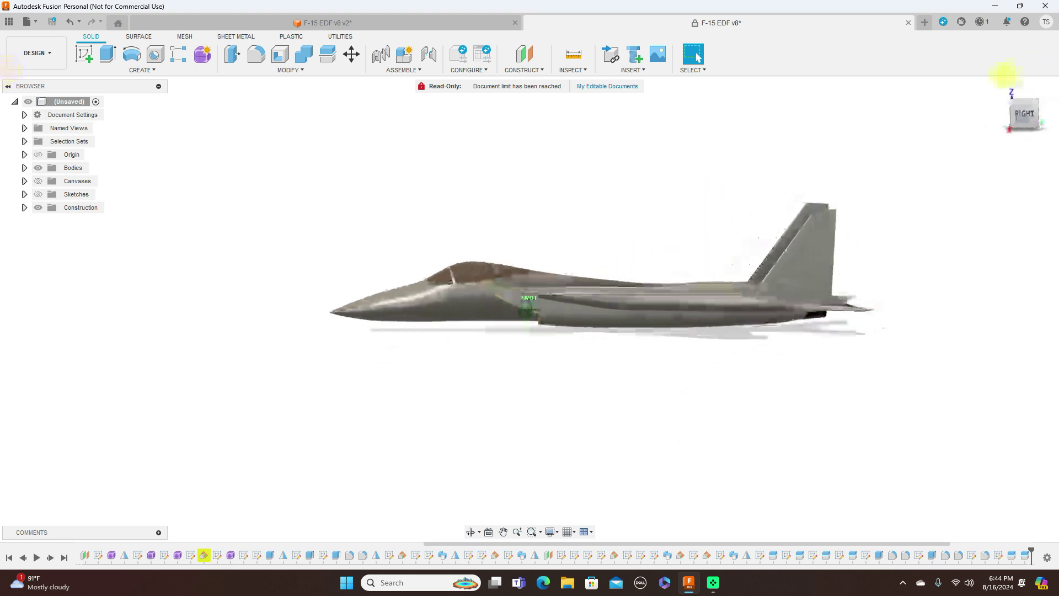
pyautogui.keyDown('shift'); pyautogui.moveTo(1005, 75); pyautogui.dragTo(1021, 109, button='middle'); pyautogui.keyUp('shift')
pyautogui.click(1021, 109)
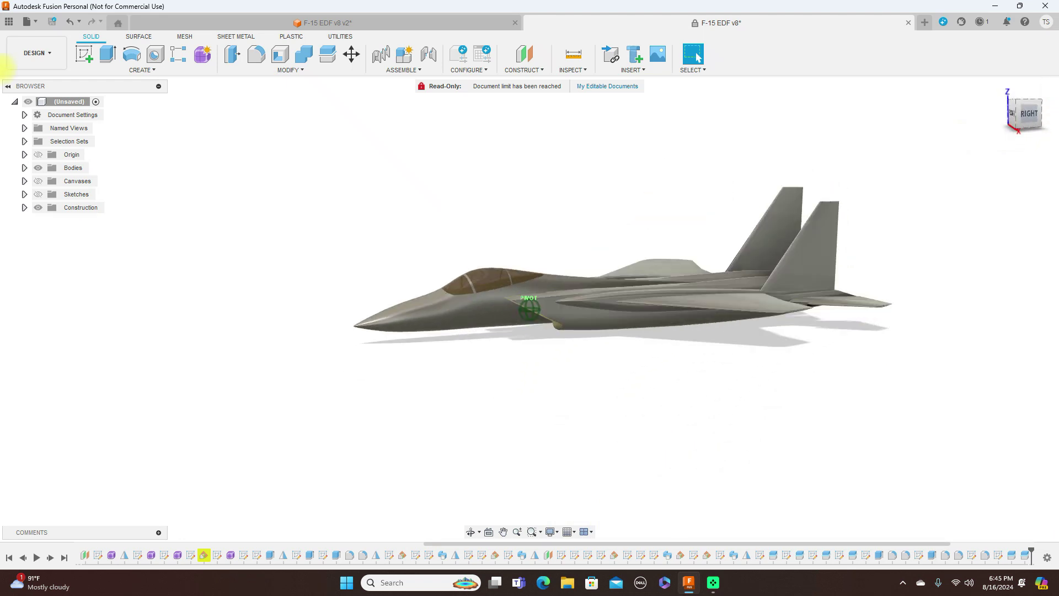
pyautogui.keyDown('shift'); pyautogui.moveTo(2, 66); pyautogui.dragTo(1020, 165, button='middle'); pyautogui.keyUp('shift')
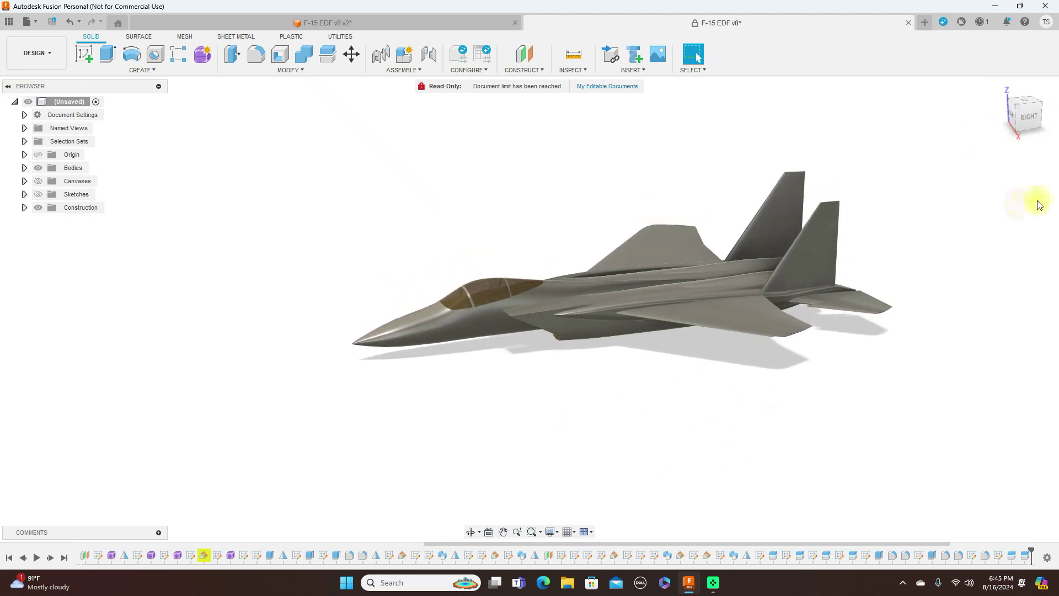
pyautogui.click(1025, 118)
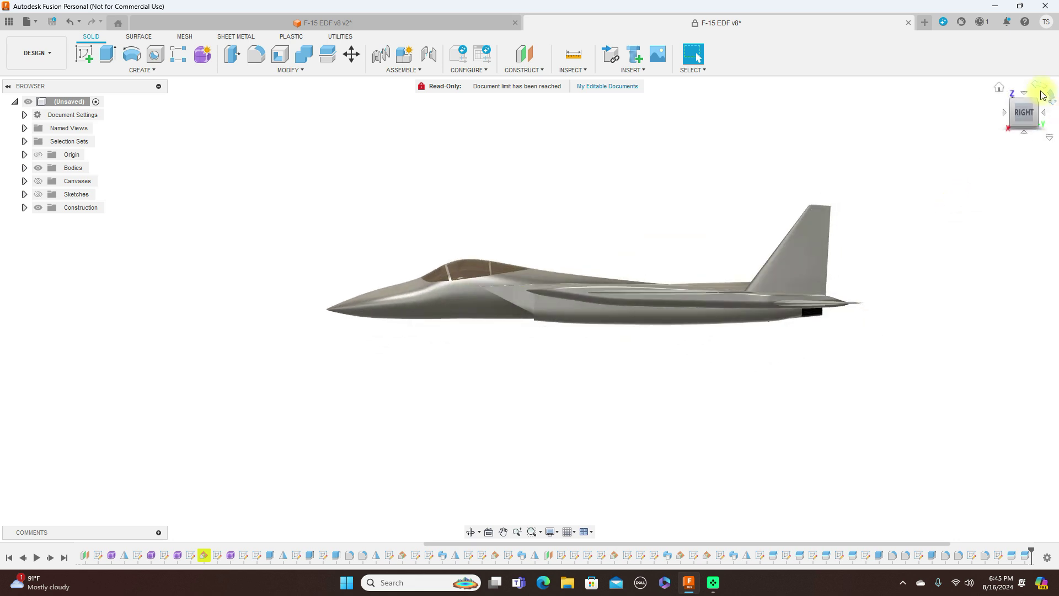
pyautogui.moveTo(1027, 105)
pyautogui.mouseDown()
pyautogui.moveTo(1020, 142)
pyautogui.moveTo(1004, 159)
pyautogui.moveTo(962, 159)
pyautogui.moveTo(853, 116)
pyautogui.moveTo(865, 101)
pyautogui.moveTo(1028, 113)
pyautogui.mouseUp()
pyautogui.click(1027, 120)
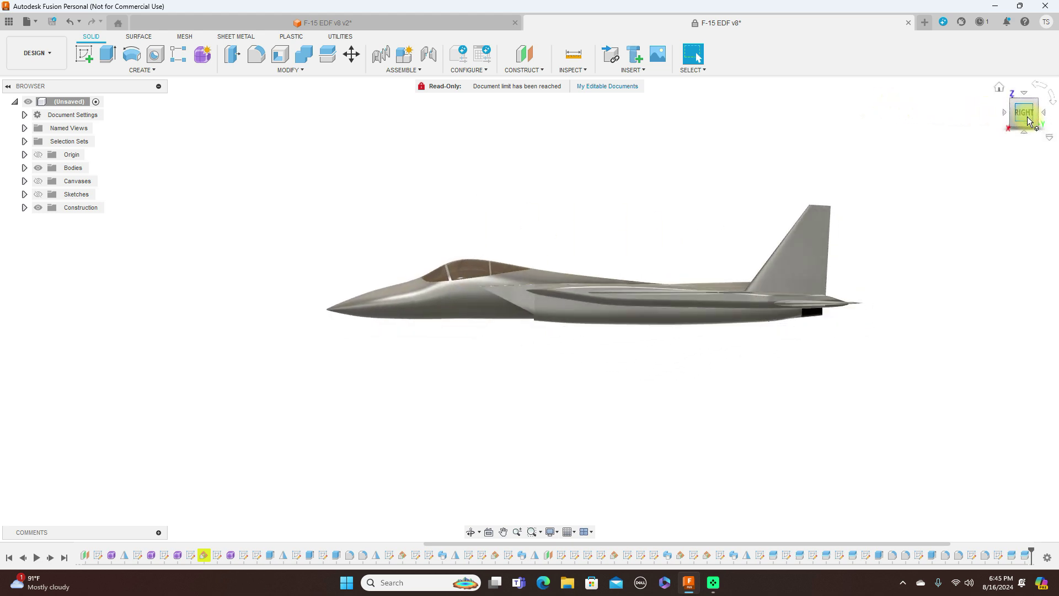
pyautogui.moveTo(532, 302)
pyautogui.keyDown('shift'); pyautogui.mouseDown(button='middle')
pyautogui.moveTo(24, 122)
pyautogui.moveTo(69, 141)
pyautogui.moveTo(45, 133)
pyautogui.moveTo(123, 108)
pyautogui.moveTo(14, 134)
pyautogui.moveTo(768, 274)
pyautogui.mouseUp(button='middle'); pyautogui.keyUp('shift')
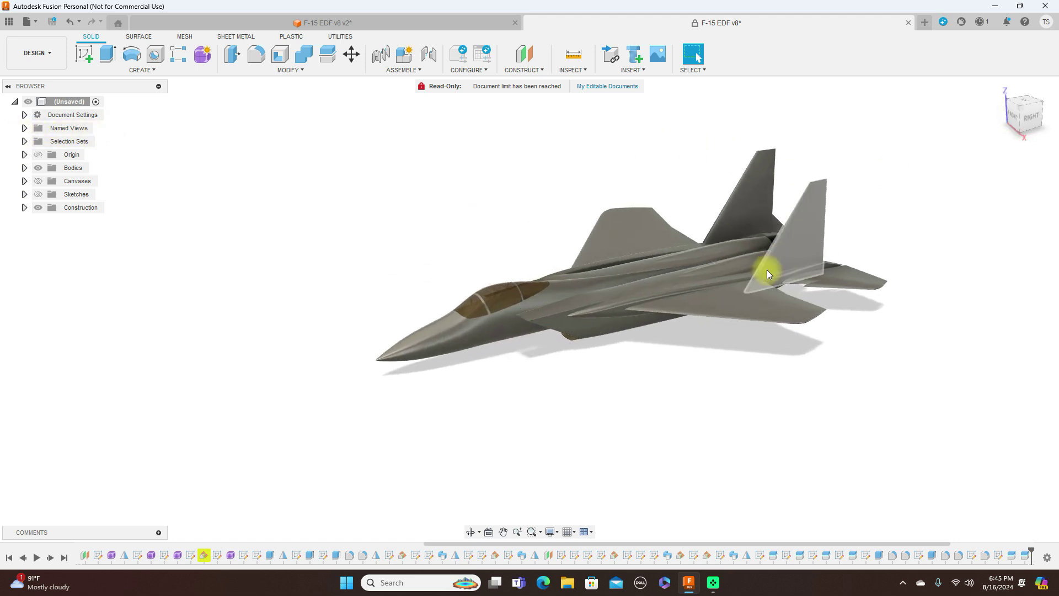
pyautogui.scroll(2, 766, 272)
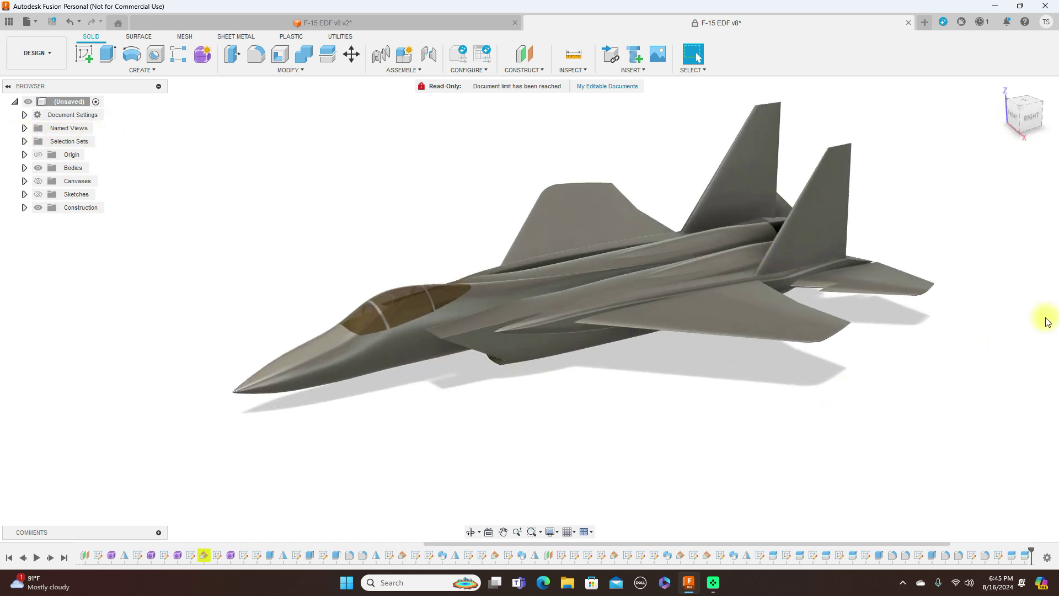
pyautogui.click(1029, 117)
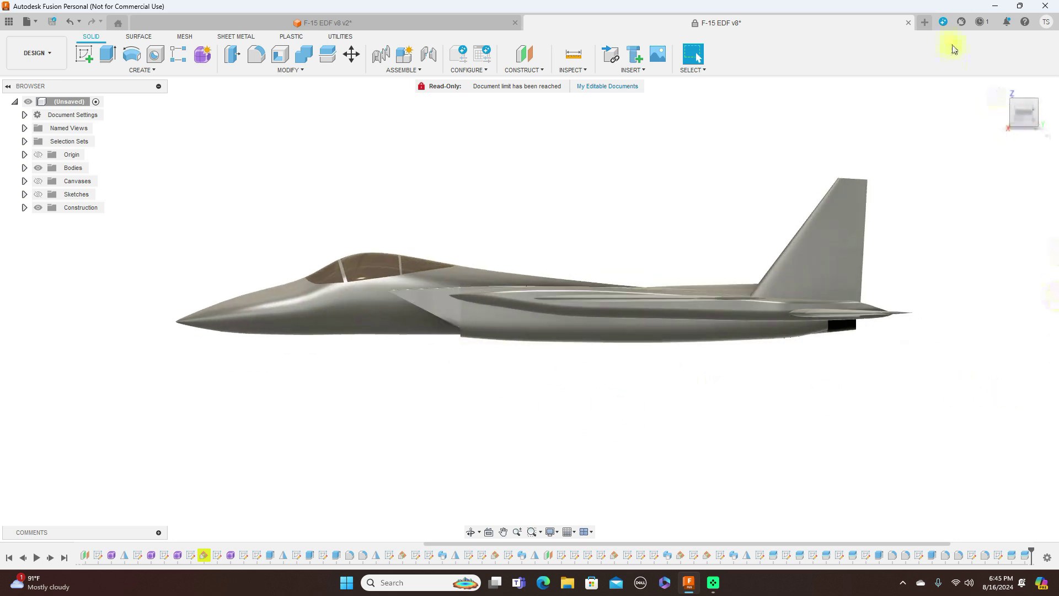
pyautogui.scroll(4, 701, 165)
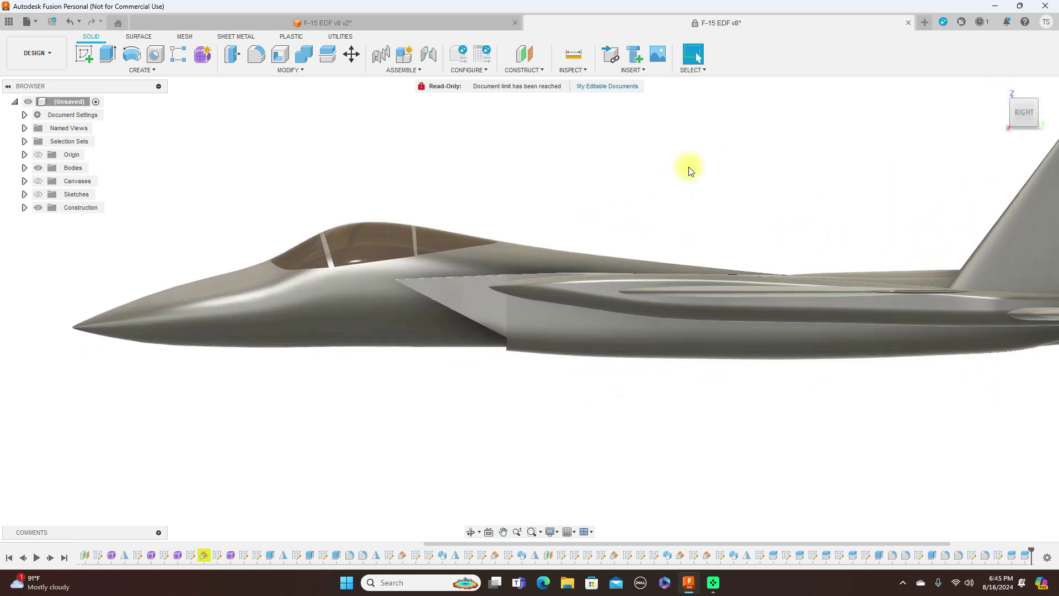
pyautogui.moveTo(685, 175); pyautogui.dragTo(726, 178, button='middle')
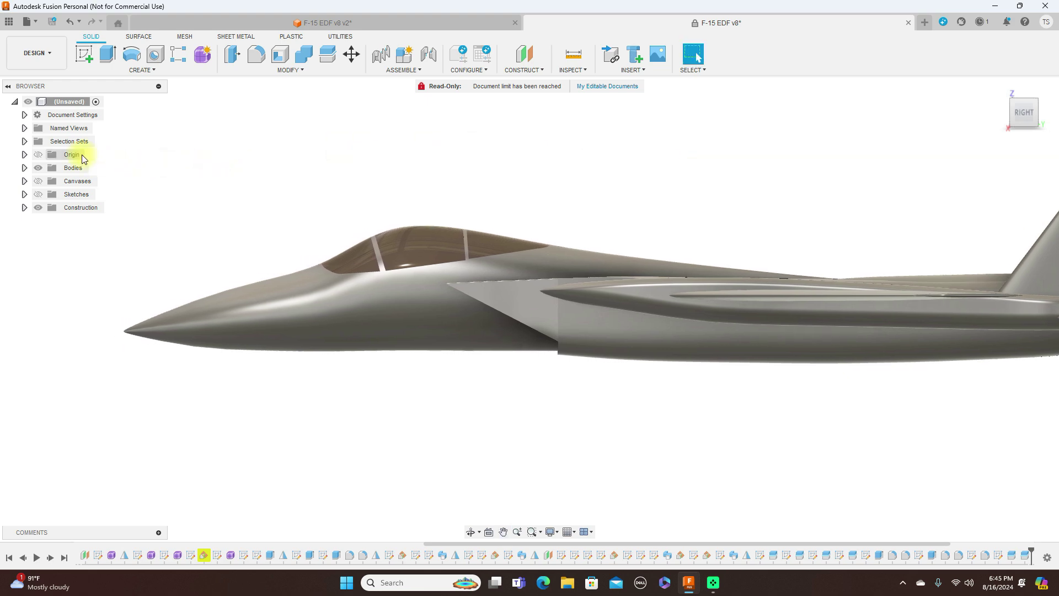
# - Show the blueprint canvases and start a new sketch on the side plane at the intake
pyautogui.click(40, 180)
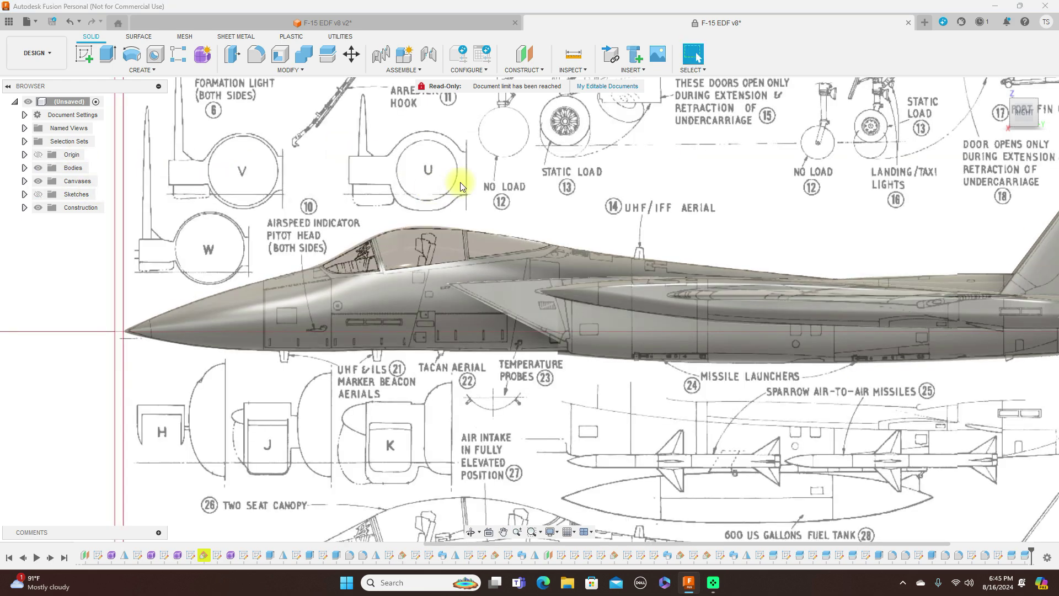
pyautogui.scroll(5, 474, 182)
pyautogui.moveTo(728, 182); pyautogui.dragTo(658, 163, button='middle')
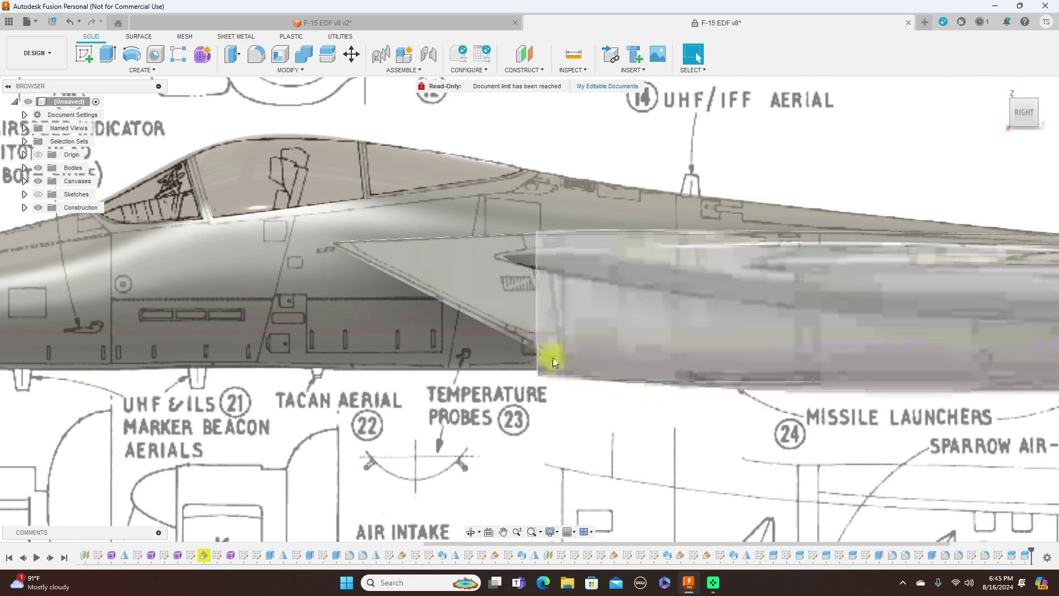
pyautogui.scroll(2, 574, 395)
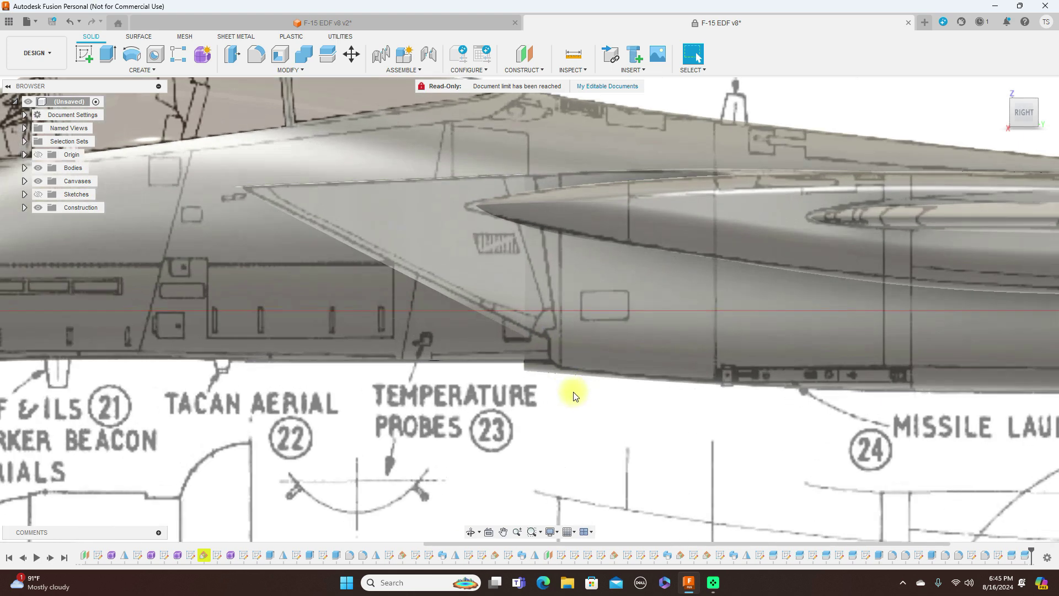
pyautogui.scroll(-3, 585, 403)
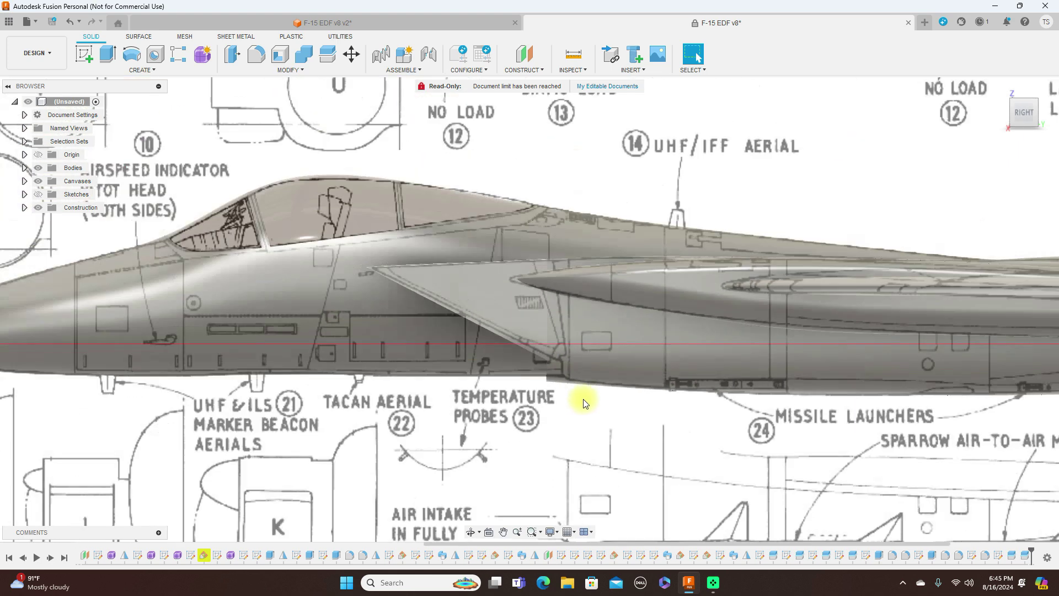
pyautogui.click(83, 53)
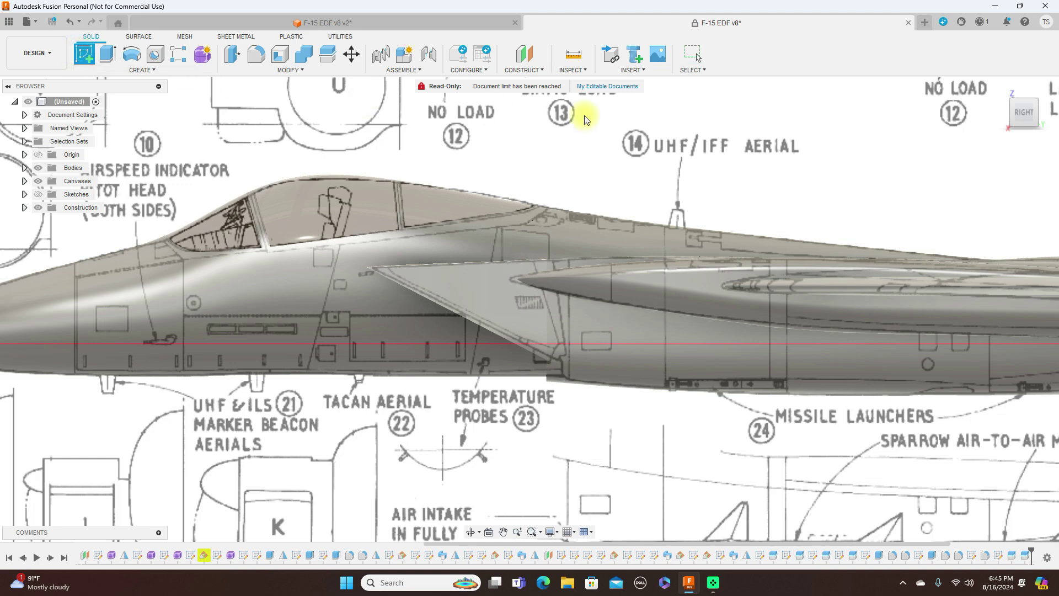
pyautogui.click(630, 138)
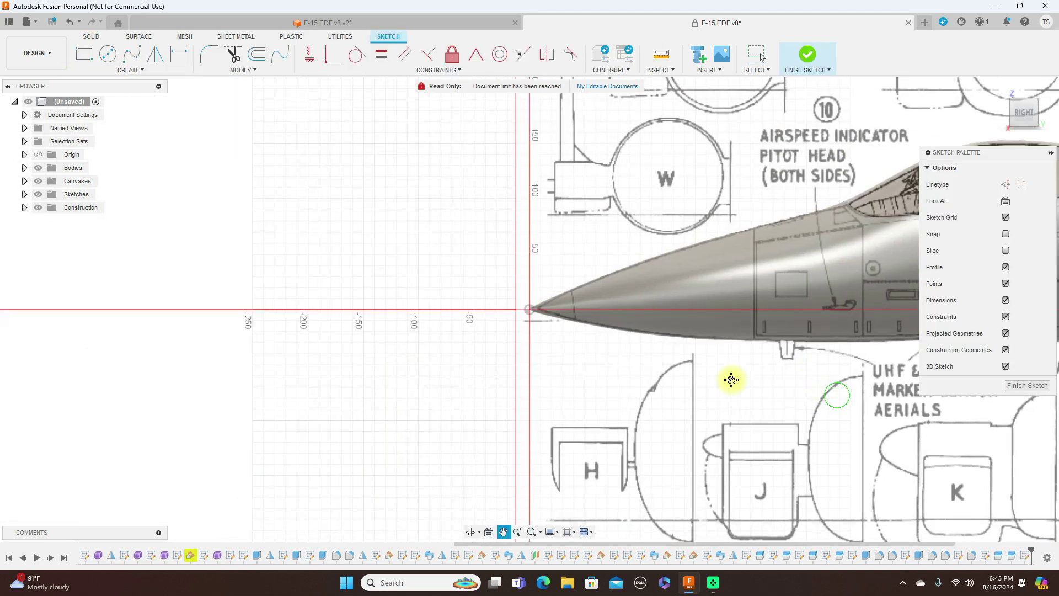
pyautogui.scroll(-3, 742, 385)
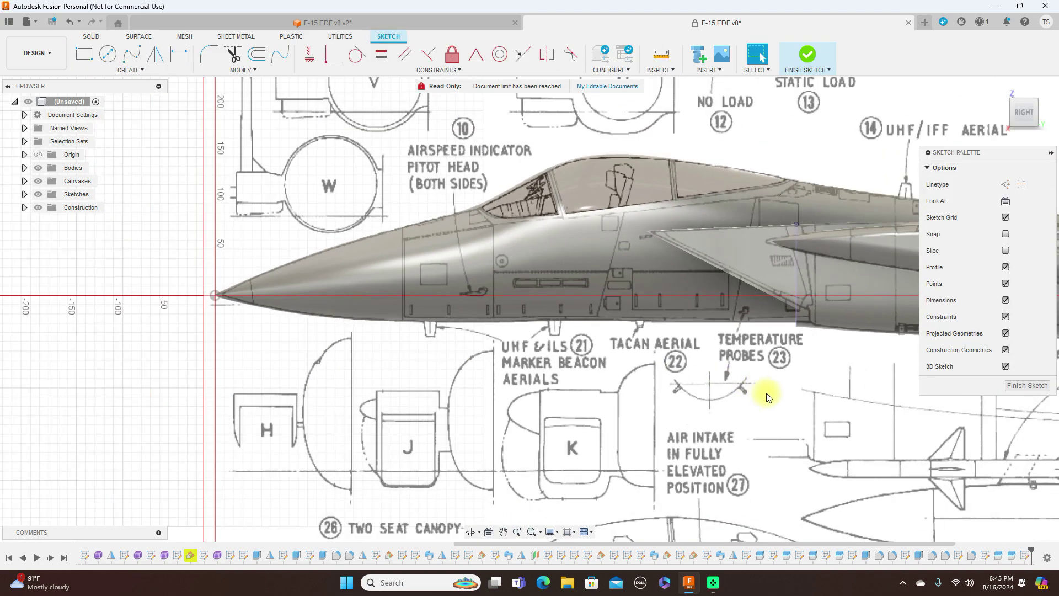
pyautogui.moveTo(695, 386); pyautogui.dragTo(462, 384, button='middle')
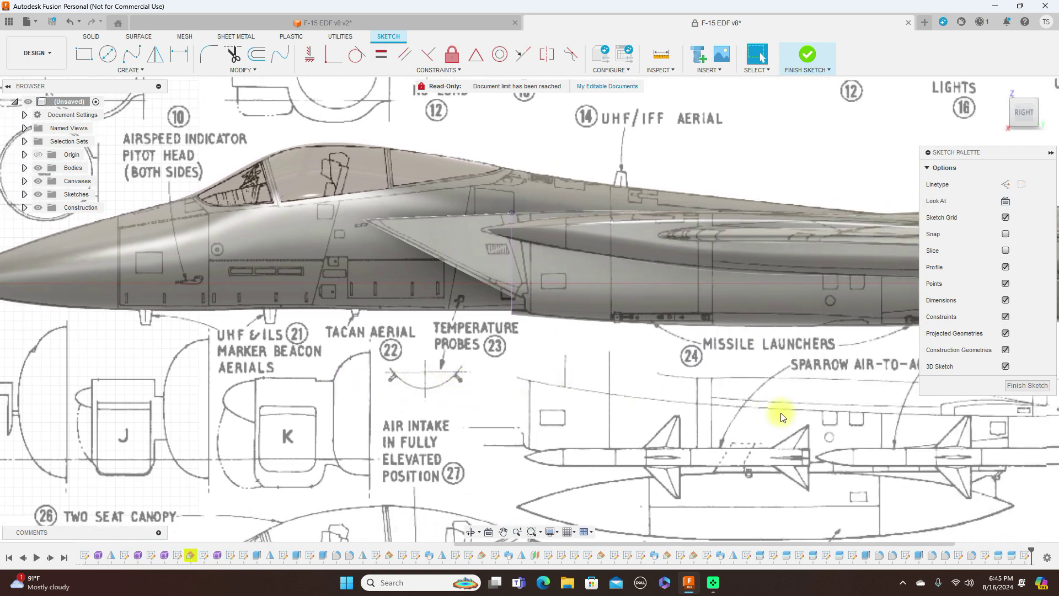
pyautogui.scroll(2, 781, 416)
# - Draw a vertical line down from the intake's lower corner and finish the sketch
pyautogui.press('l')
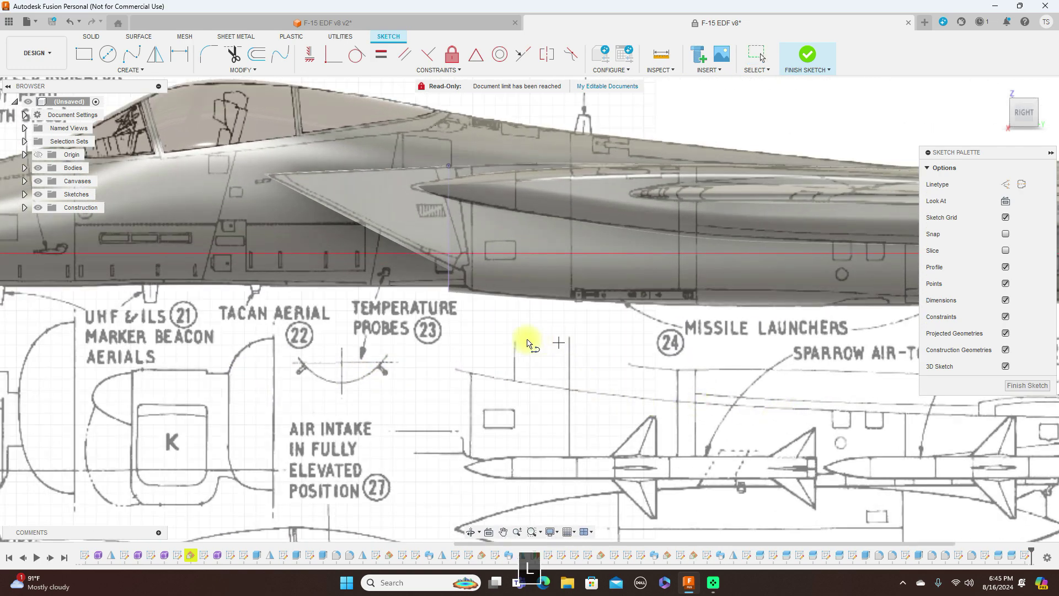
pyautogui.scroll(3, 508, 340)
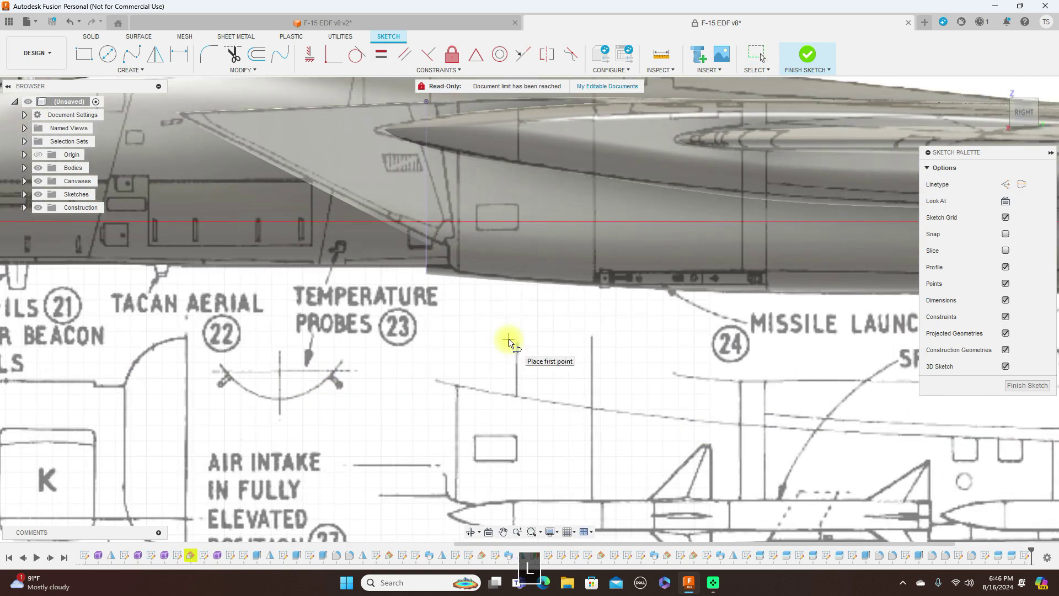
pyautogui.click(422, 244)
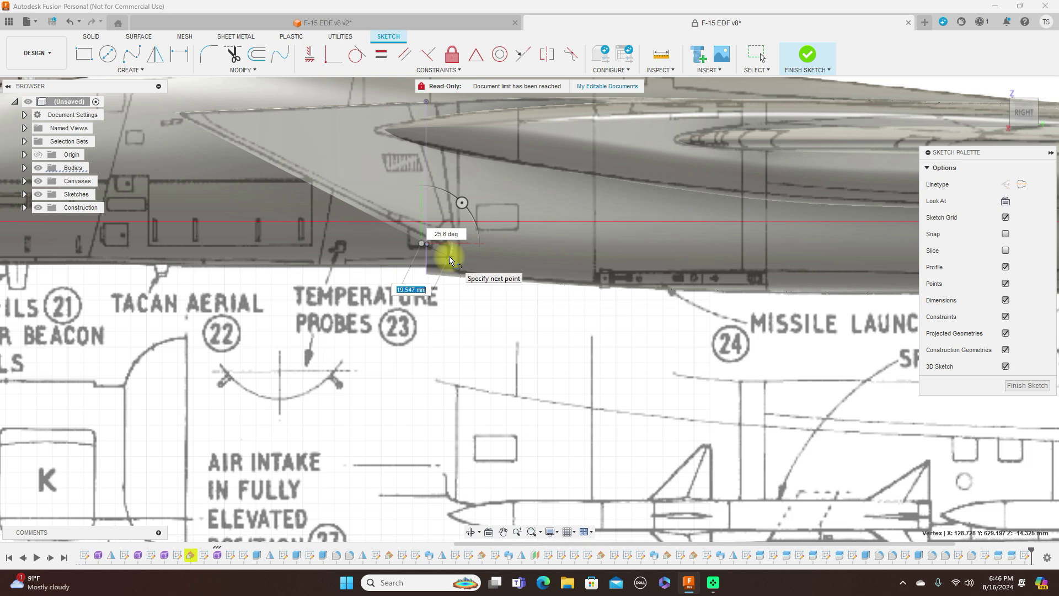
pyautogui.click(449, 301)
pyautogui.rightClick(449, 302)
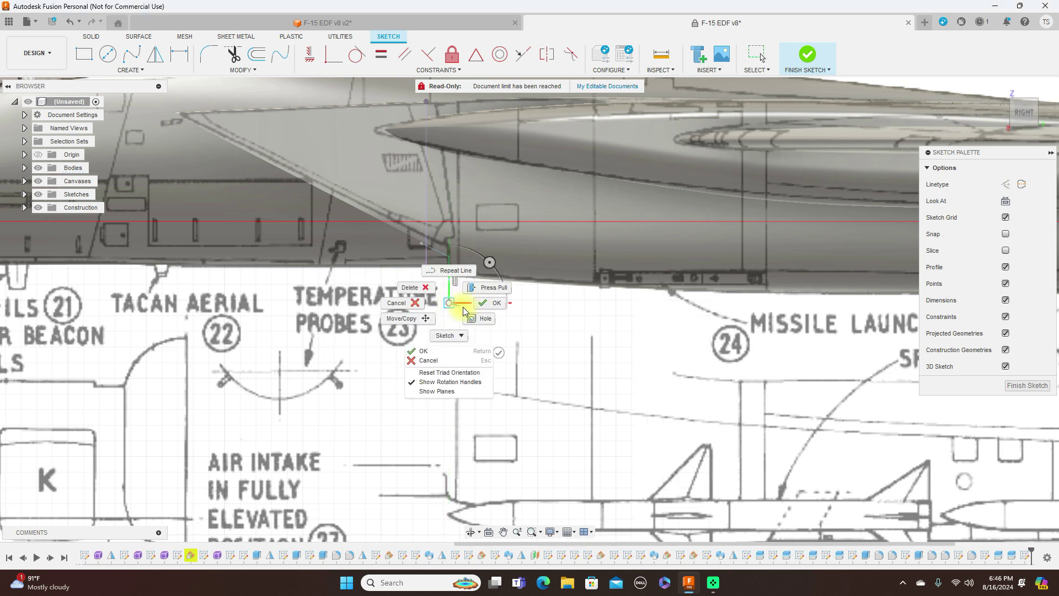
pyautogui.click(491, 303)
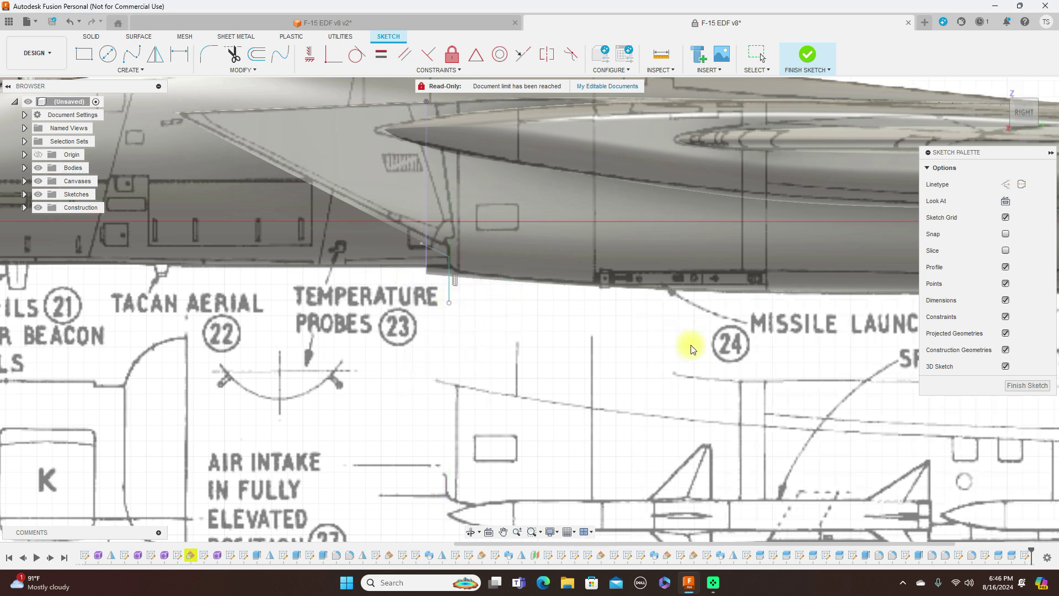
pyautogui.click(1020, 384)
pyautogui.scroll(-5, 702, 344)
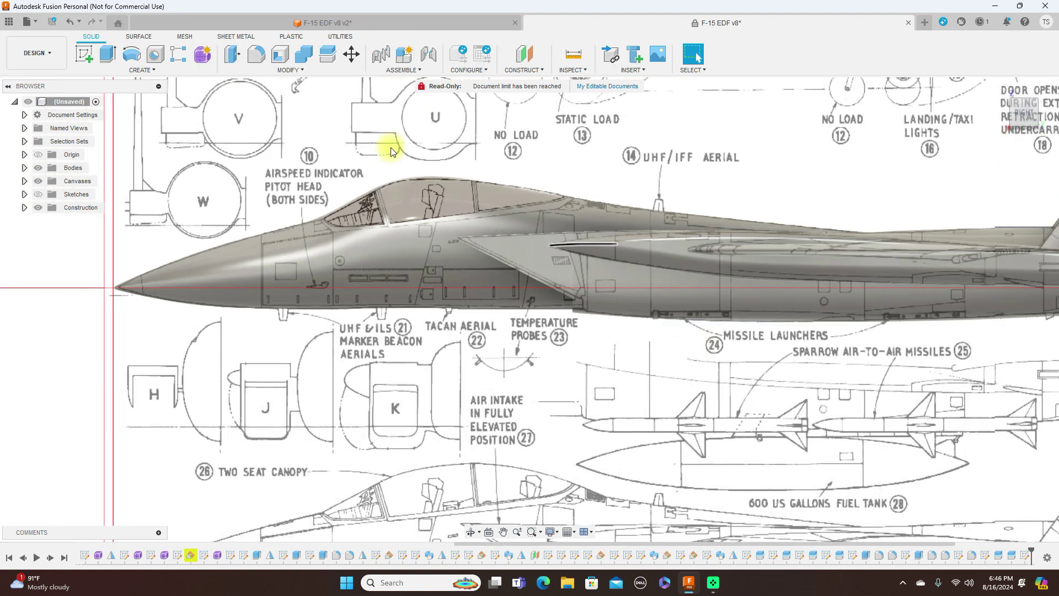
# - Split the left intake body using the vertical sketch line as the cutting tool
pyautogui.click(327, 55)
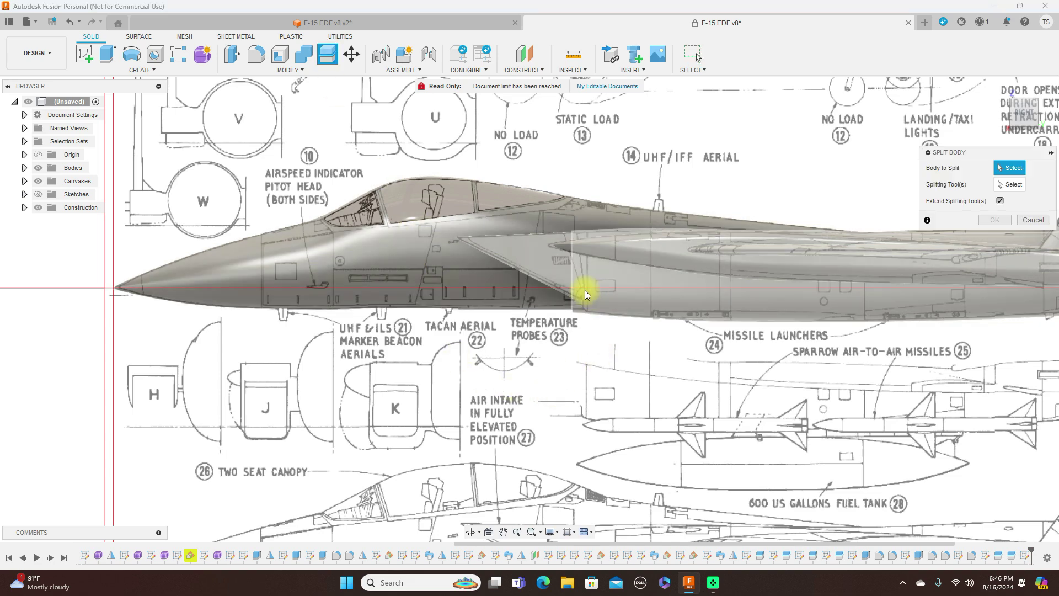
pyautogui.scroll(6, 584, 290)
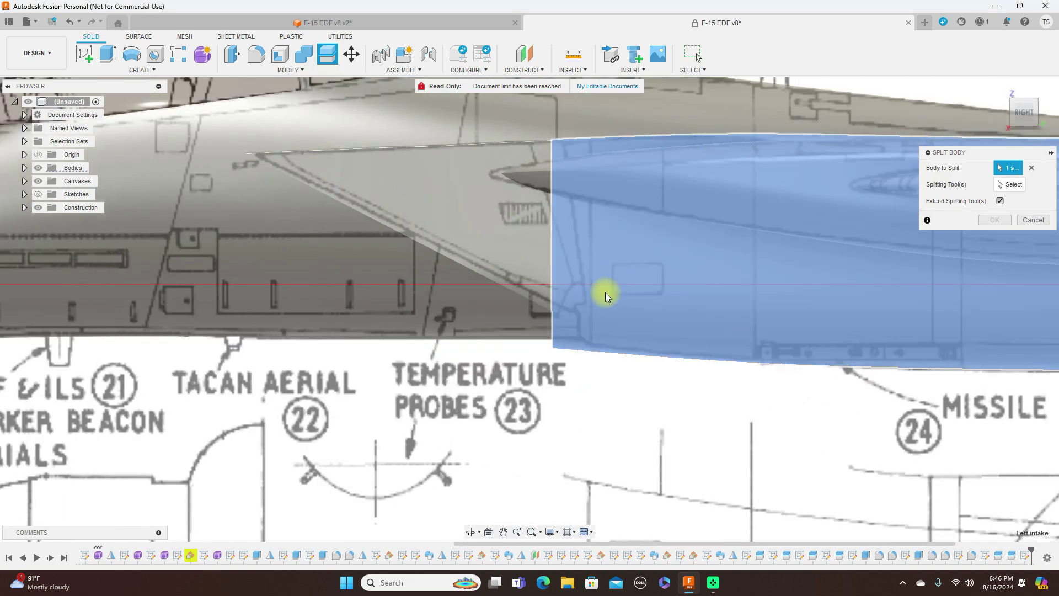
pyautogui.click(605, 291)
pyautogui.click(1018, 185)
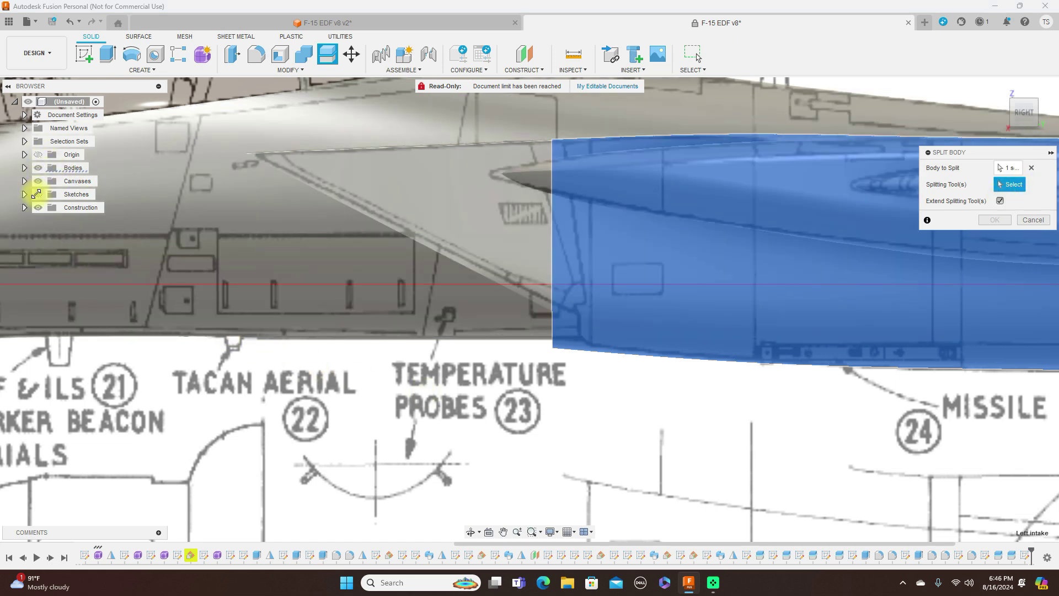
pyautogui.click(37, 193)
pyautogui.click(579, 361)
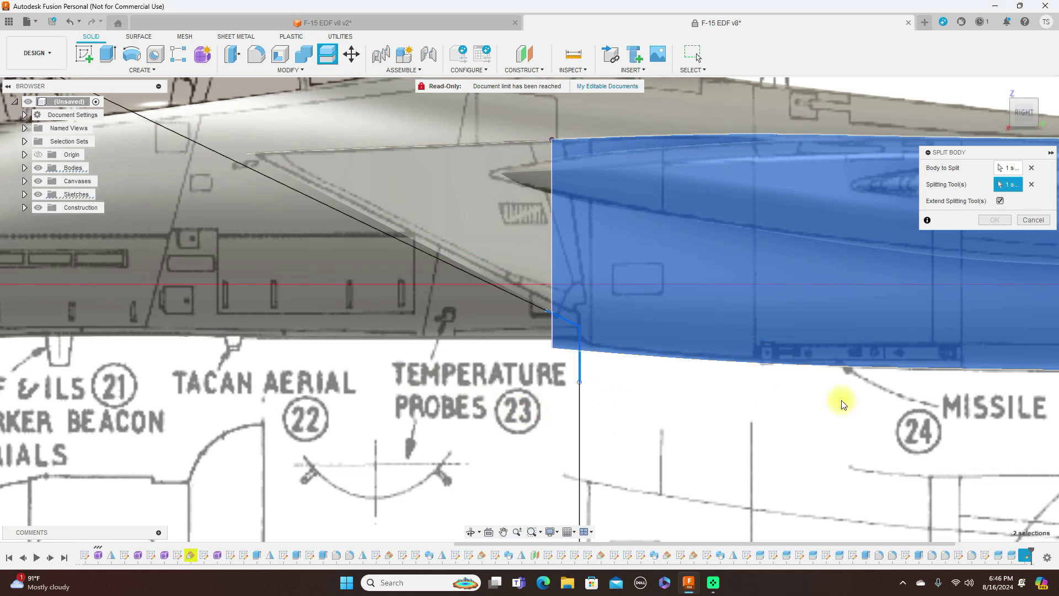
pyautogui.click(996, 219)
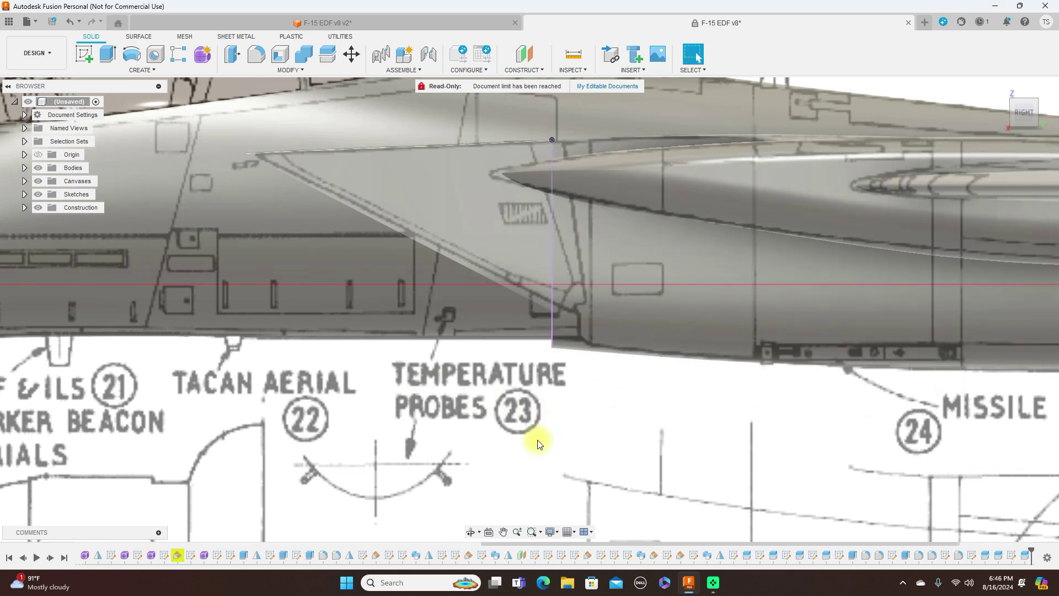
pyautogui.scroll(-4, 538, 443)
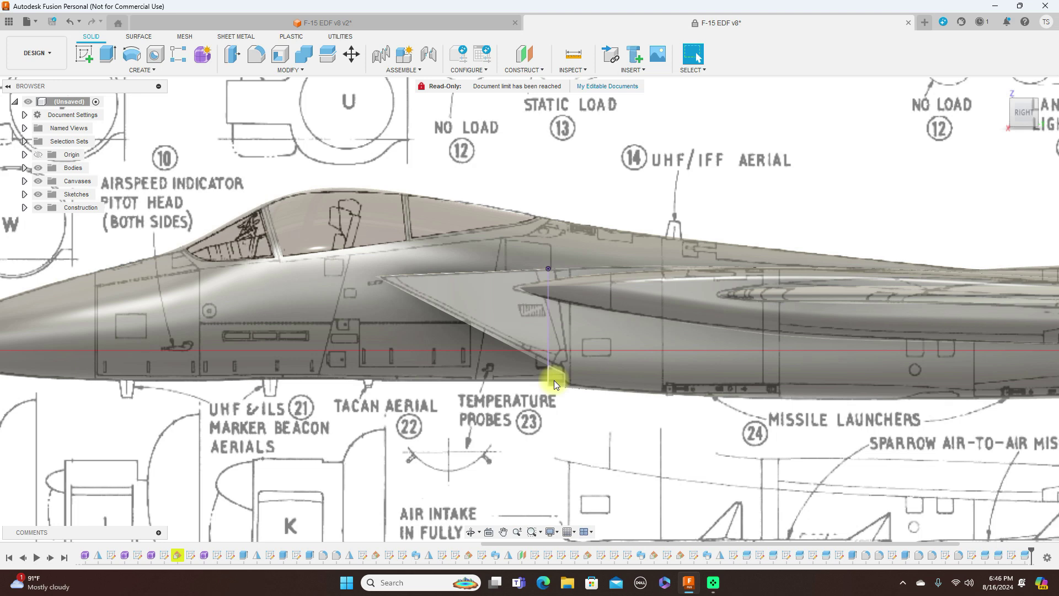
# - Remove the Left intake (1) body from the Bodies folder
pyautogui.click(25, 168)
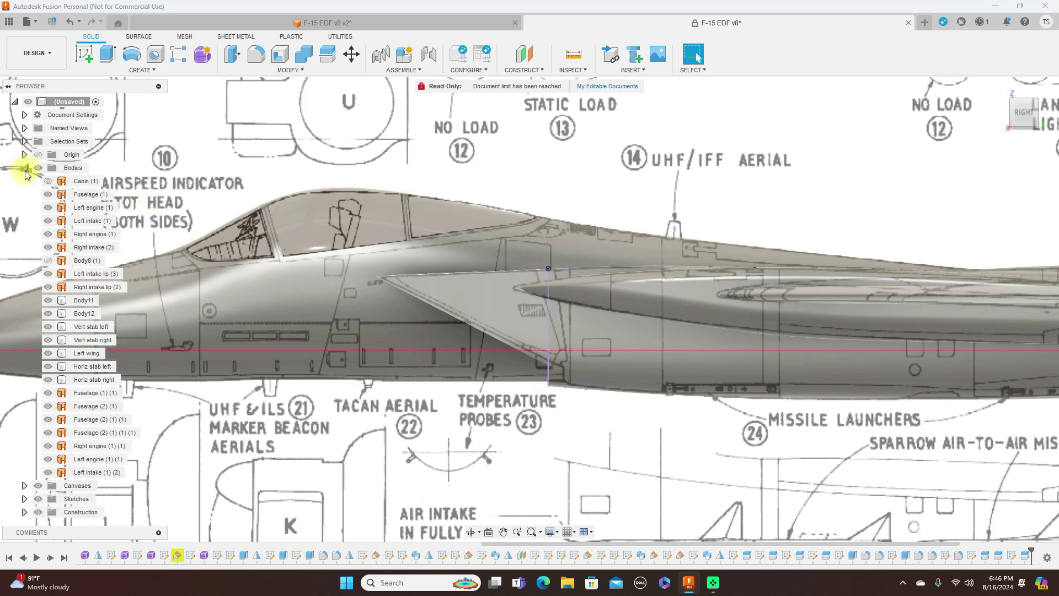
pyautogui.click(82, 392)
pyautogui.scroll(3, 36, 372)
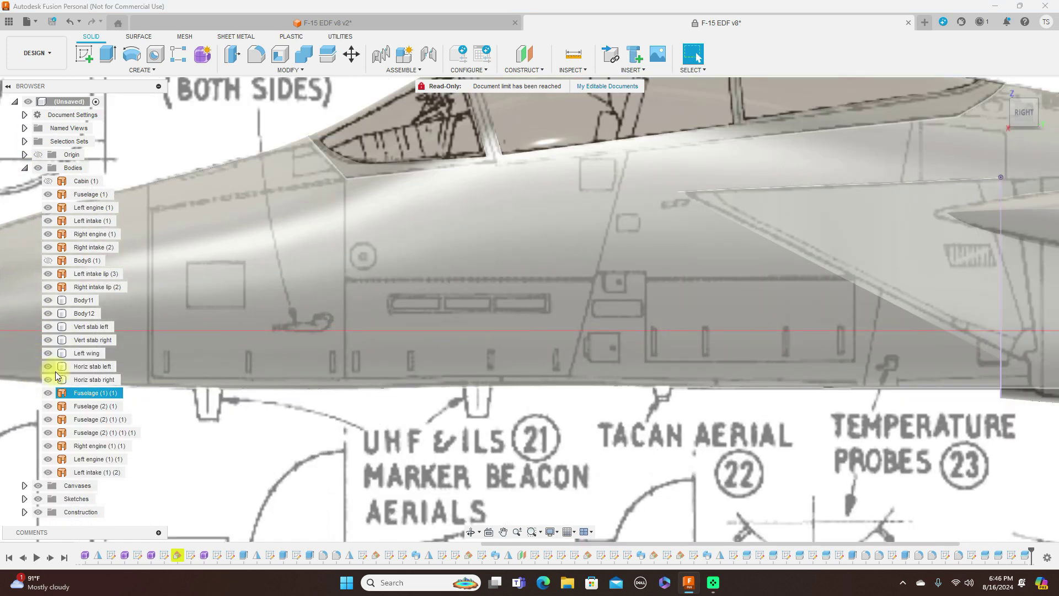
pyautogui.scroll(-5, 211, 409)
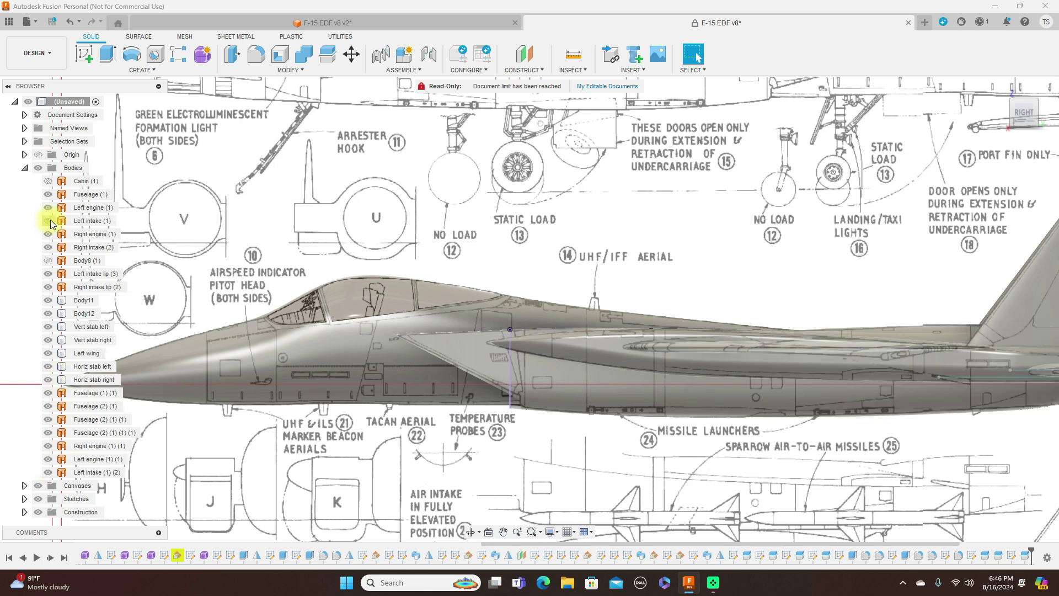
pyautogui.rightClick(76, 221)
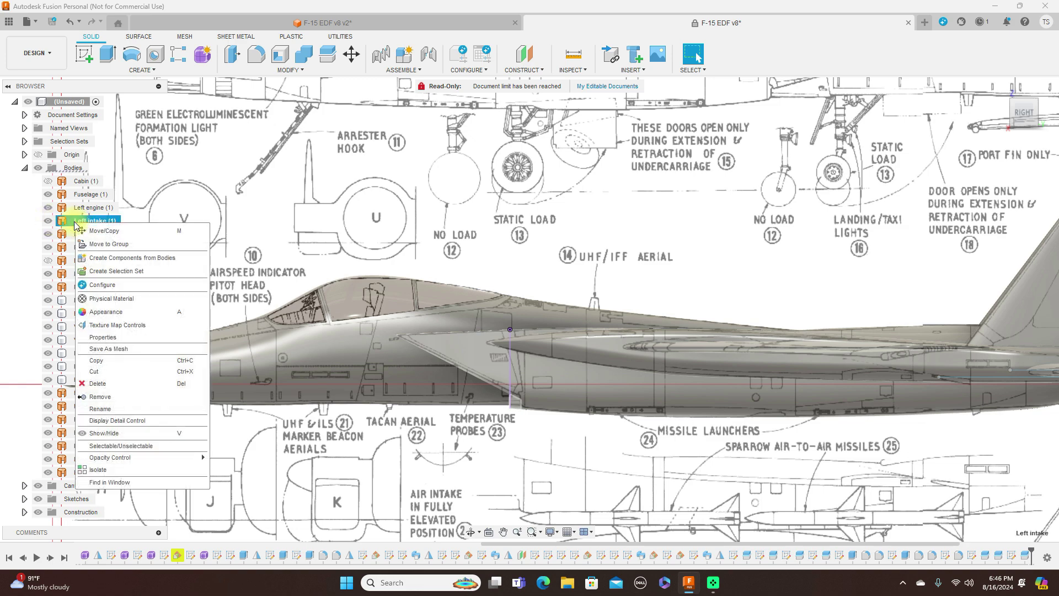
pyautogui.click(101, 395)
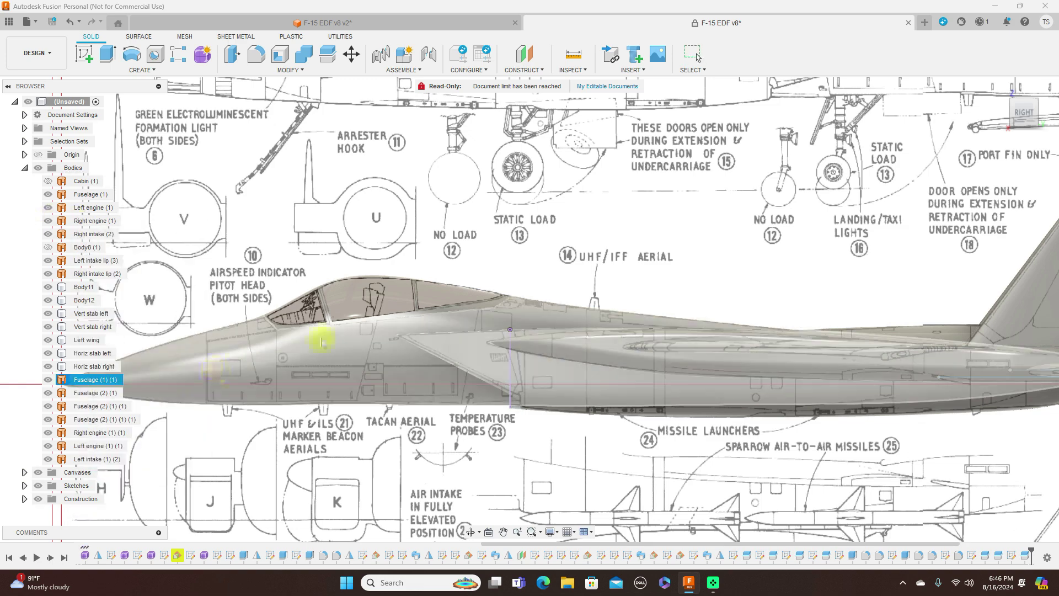
pyautogui.scroll(-2, 594, 227)
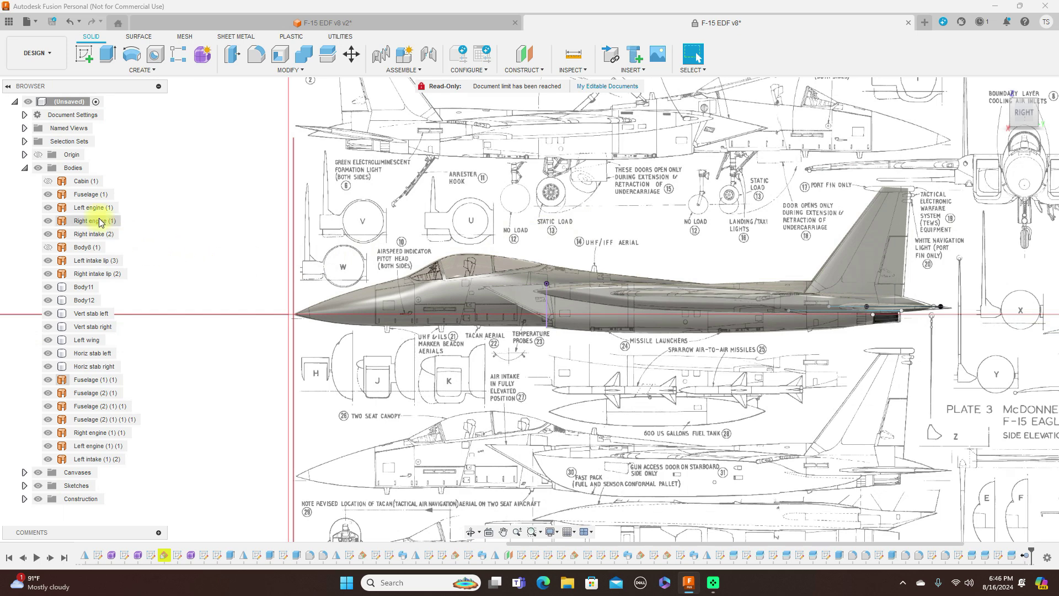
# - Collapse Bodies and hide the Sketches and Canvases
pyautogui.click(25, 169)
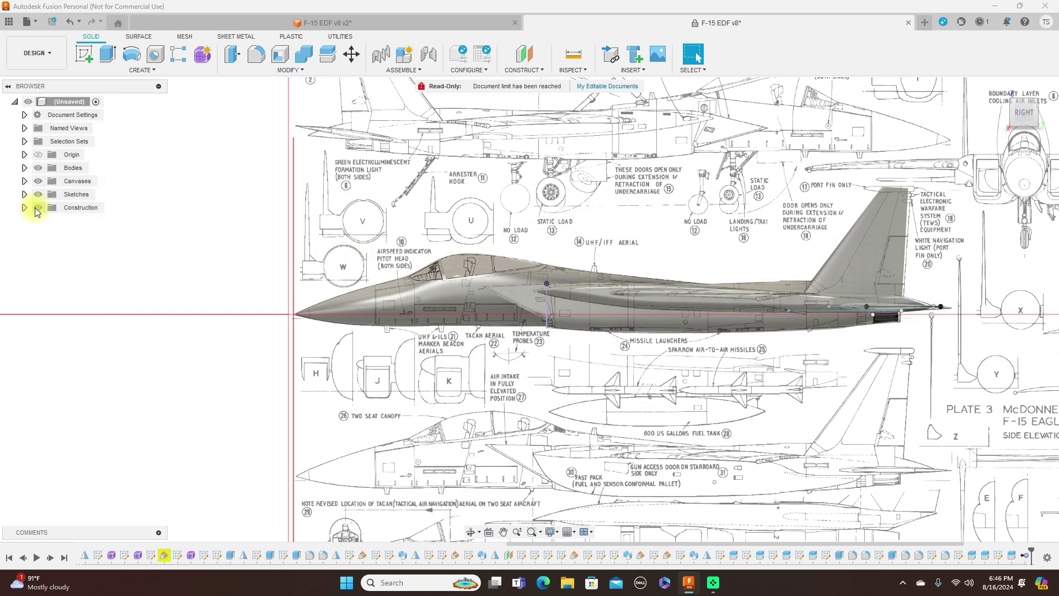
pyautogui.click(40, 195)
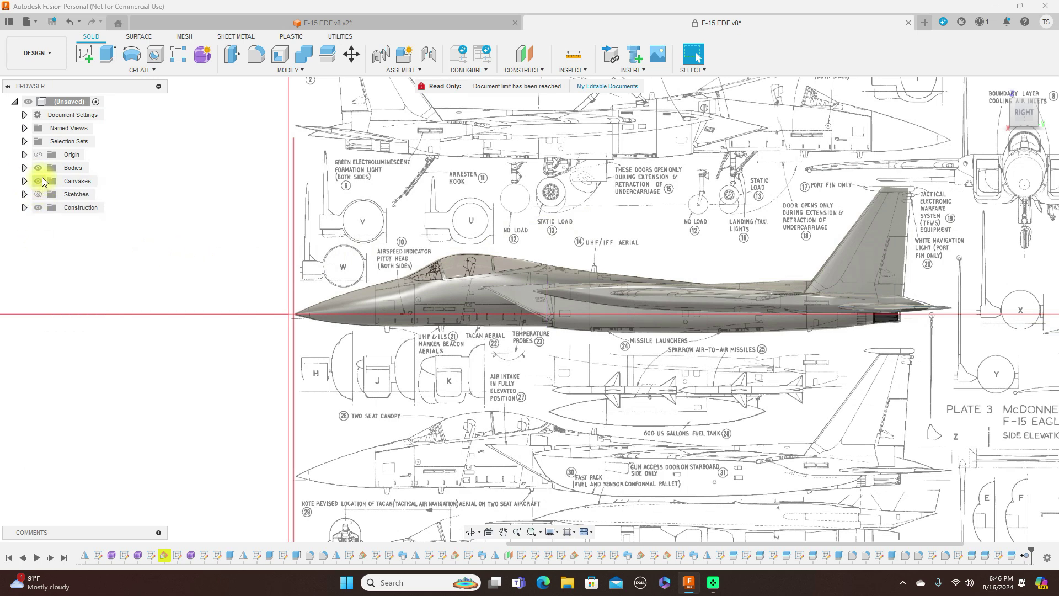
pyautogui.click(40, 182)
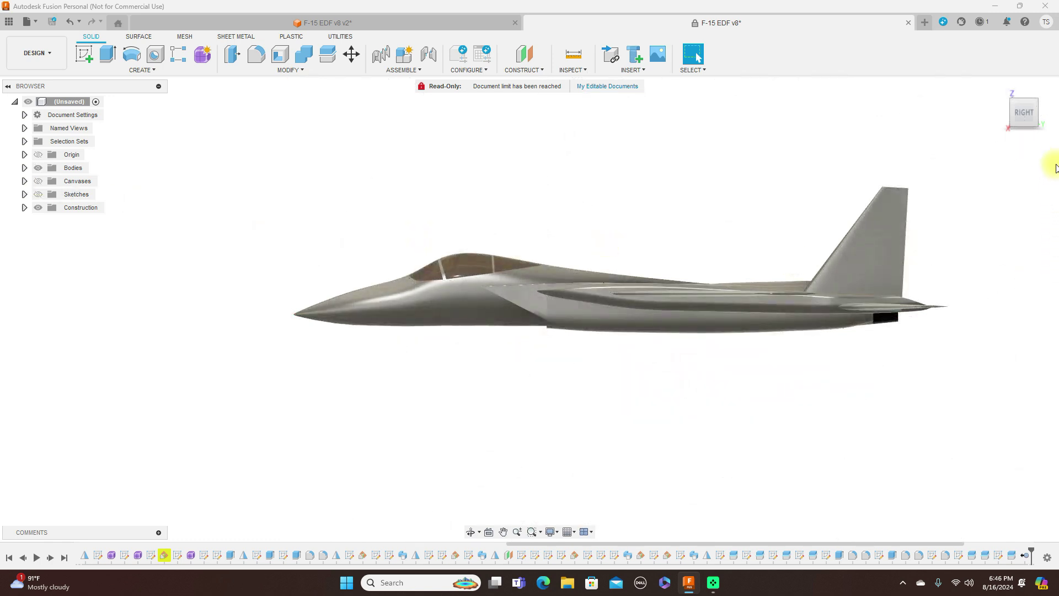
pyautogui.moveTo(1032, 128)
pyautogui.click(1013, 113)
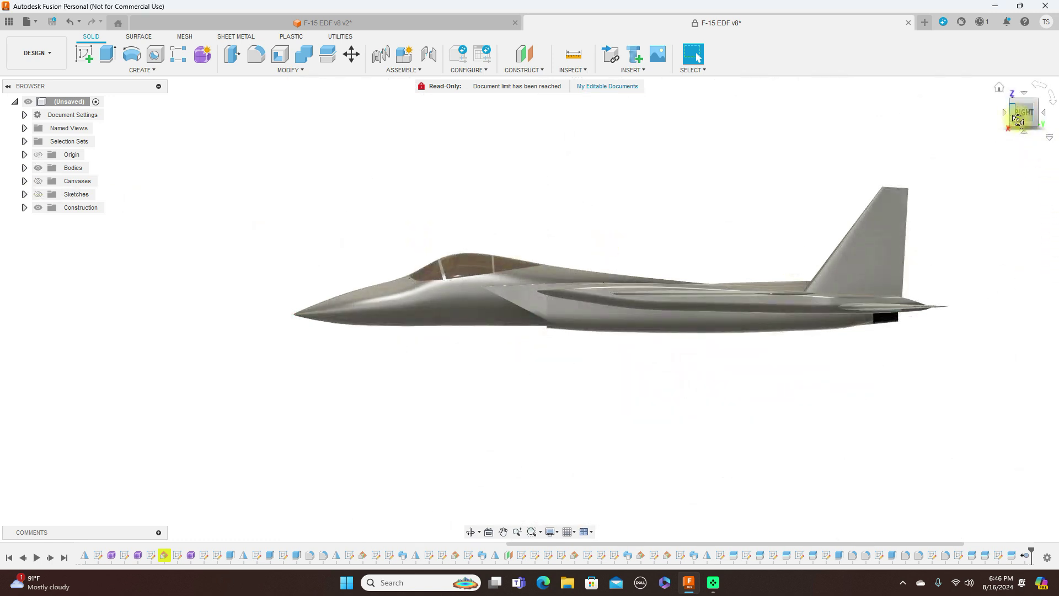
pyautogui.keyDown('shift'); pyautogui.moveTo(11, 144); pyautogui.dragTo(1015, 118, button='middle'); pyautogui.keyUp('shift')
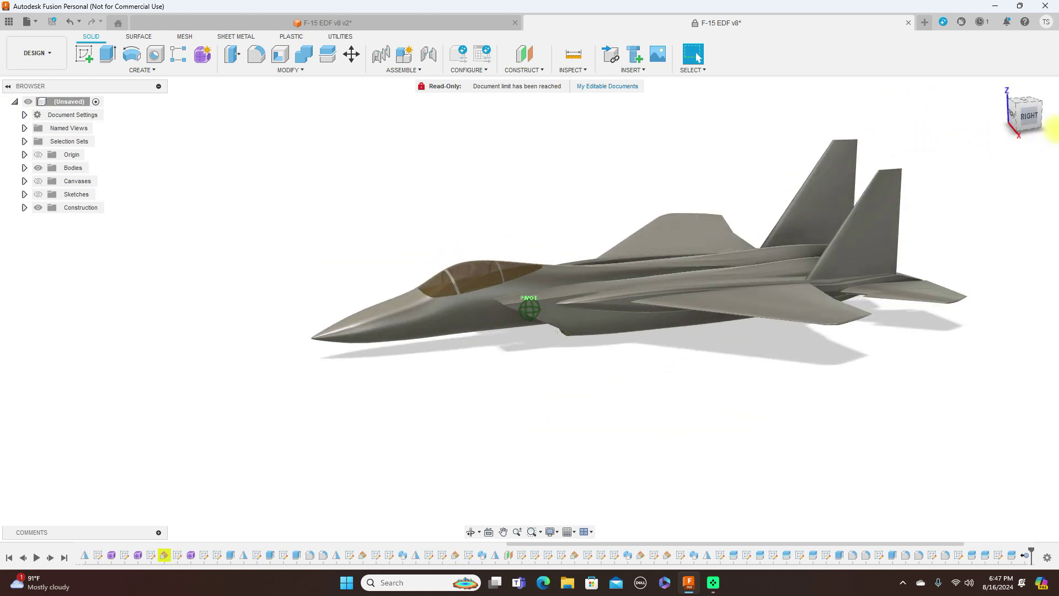
pyautogui.click(1023, 118)
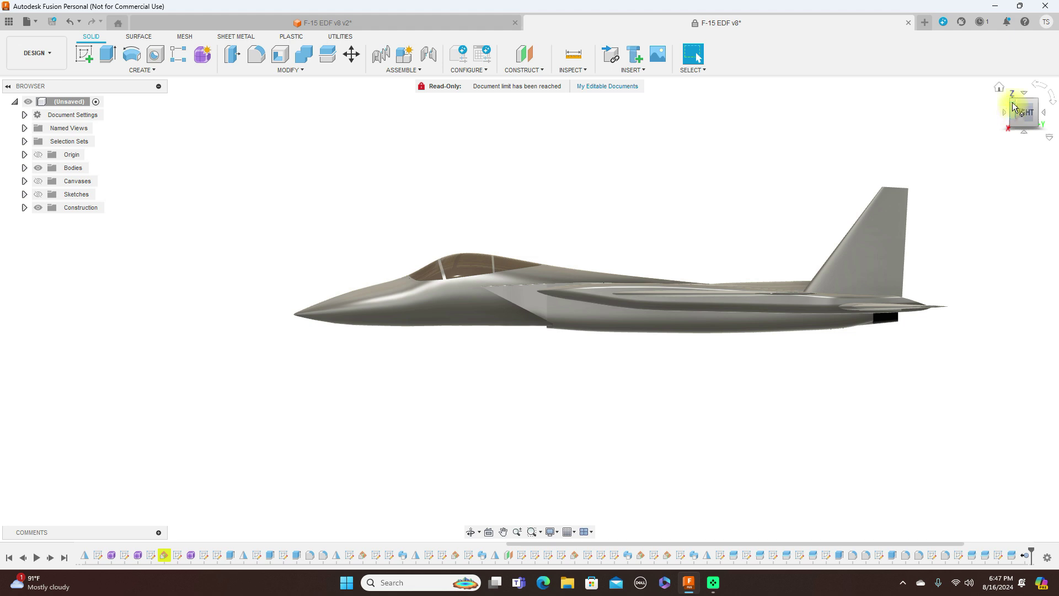
pyautogui.moveTo(1011, 105)
pyautogui.keyDown('shift'); pyautogui.mouseDown(button='middle')
pyautogui.moveTo(1052, 142)
pyautogui.moveTo(11, 148)
pyautogui.moveTo(1009, 105)
pyautogui.mouseUp(button='middle'); pyautogui.keyUp('shift')
pyautogui.moveTo(980, 283); pyautogui.dragTo(933, 329, button='middle')
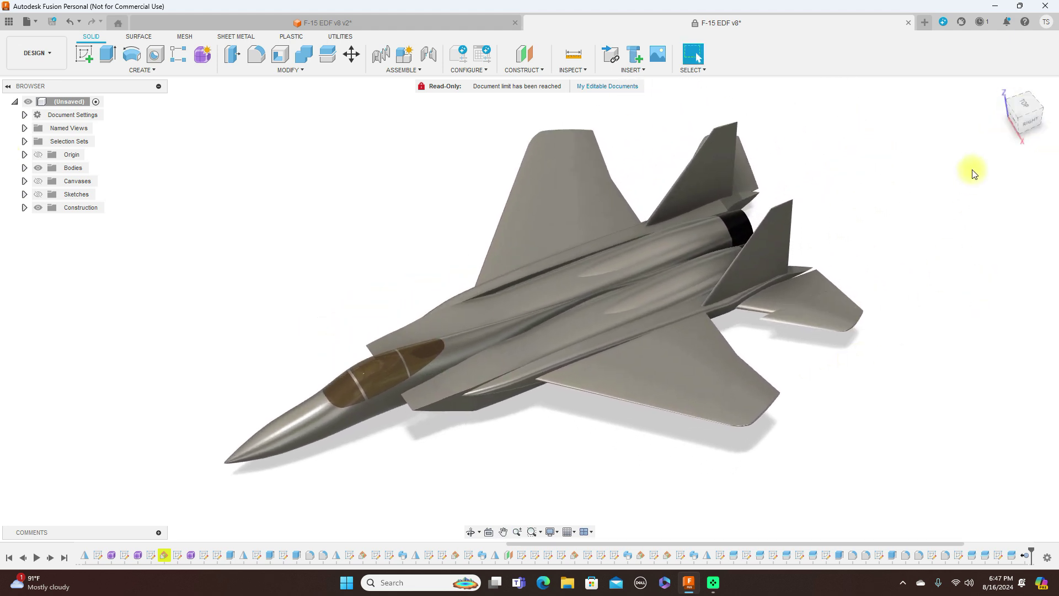
pyautogui.moveTo(1019, 120)
pyautogui.keyDown('shift'); pyautogui.mouseDown(button='middle')
pyautogui.moveTo(1033, 78)
pyautogui.moveTo(1020, 128)
pyautogui.mouseUp(button='middle'); pyautogui.keyUp('shift')
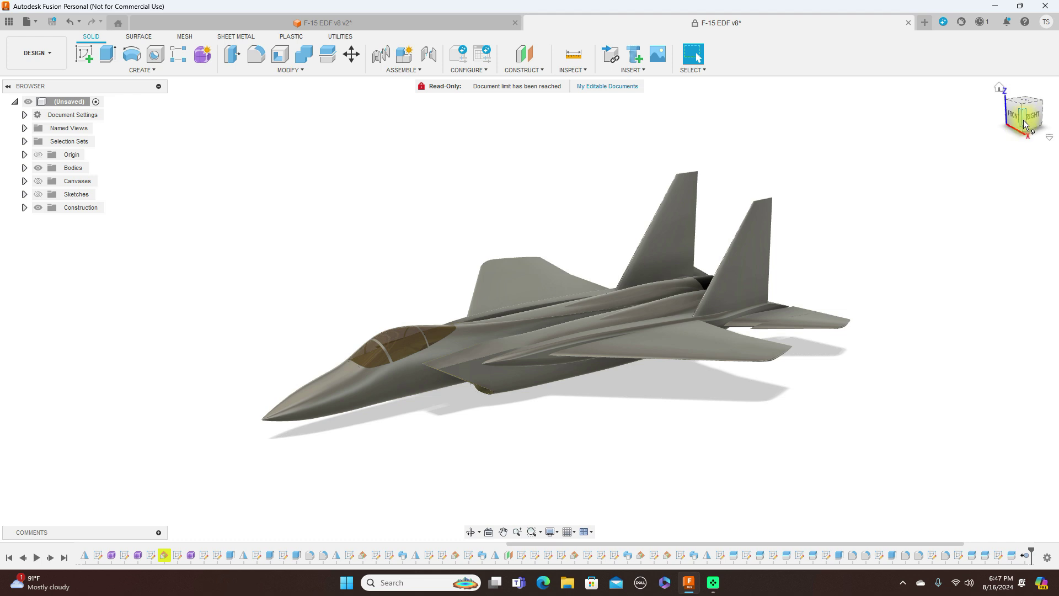
pyautogui.moveTo(1024, 124)
pyautogui.keyDown('shift'); pyautogui.mouseDown(button='middle')
pyautogui.moveTo(1030, 108)
pyautogui.moveTo(1002, 102)
pyautogui.moveTo(942, 109)
pyautogui.moveTo(1047, 123)
pyautogui.mouseUp(button='middle'); pyautogui.keyUp('shift')
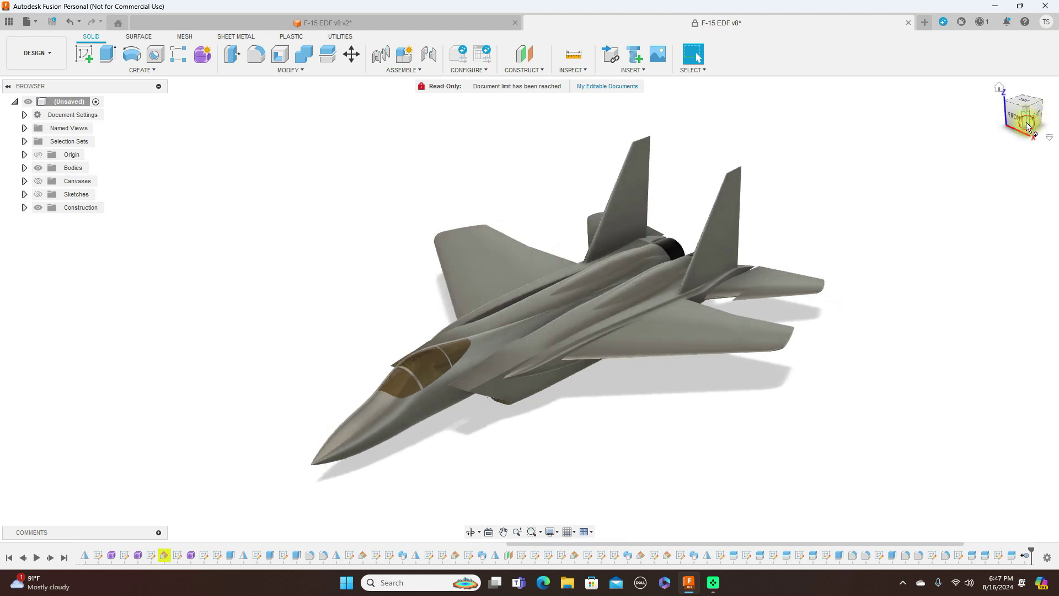
pyautogui.moveTo(1025, 120)
pyautogui.keyDown('shift'); pyautogui.mouseDown(button='middle')
pyautogui.moveTo(1047, 87)
pyautogui.moveTo(1021, 105)
pyautogui.moveTo(959, 104)
pyautogui.moveTo(956, 131)
pyautogui.mouseUp(button='middle'); pyautogui.keyUp('shift')
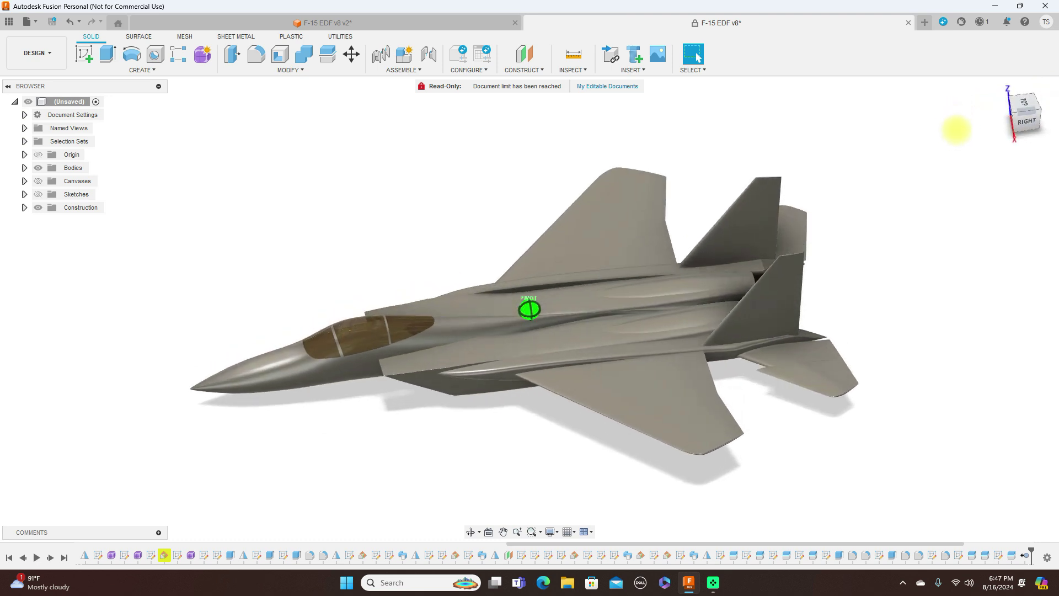
pyautogui.click(1025, 122)
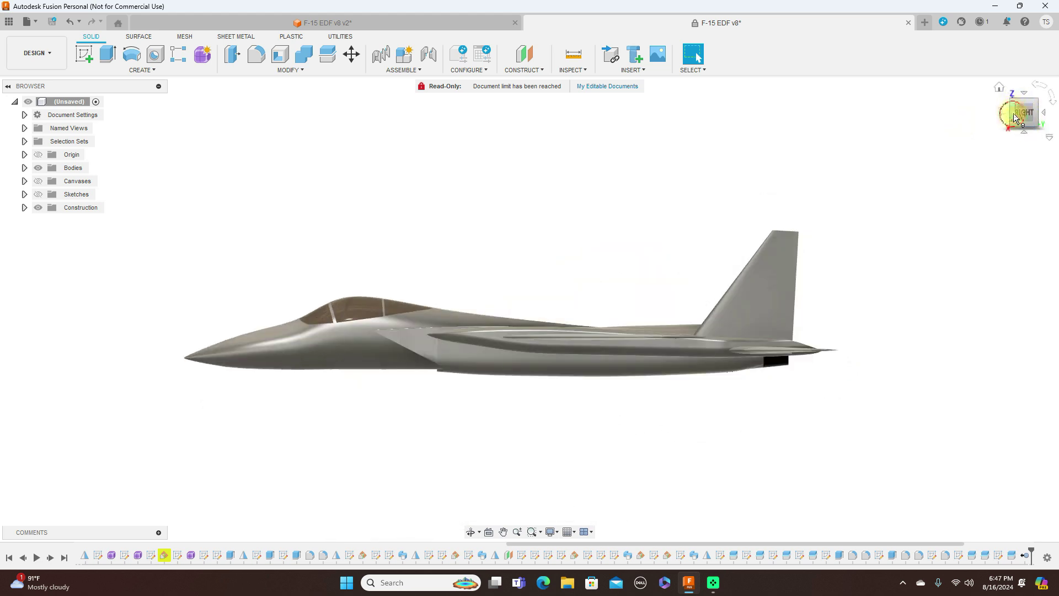
pyautogui.keyDown('shift'); pyautogui.moveTo(1013, 113); pyautogui.dragTo(8, 135, button='middle'); pyautogui.keyUp('shift')
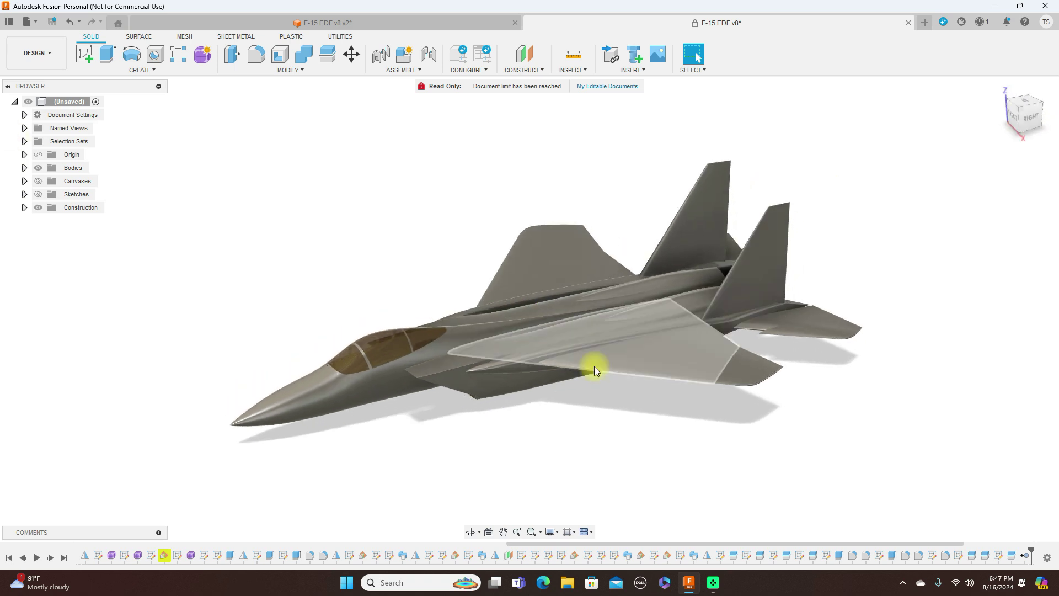